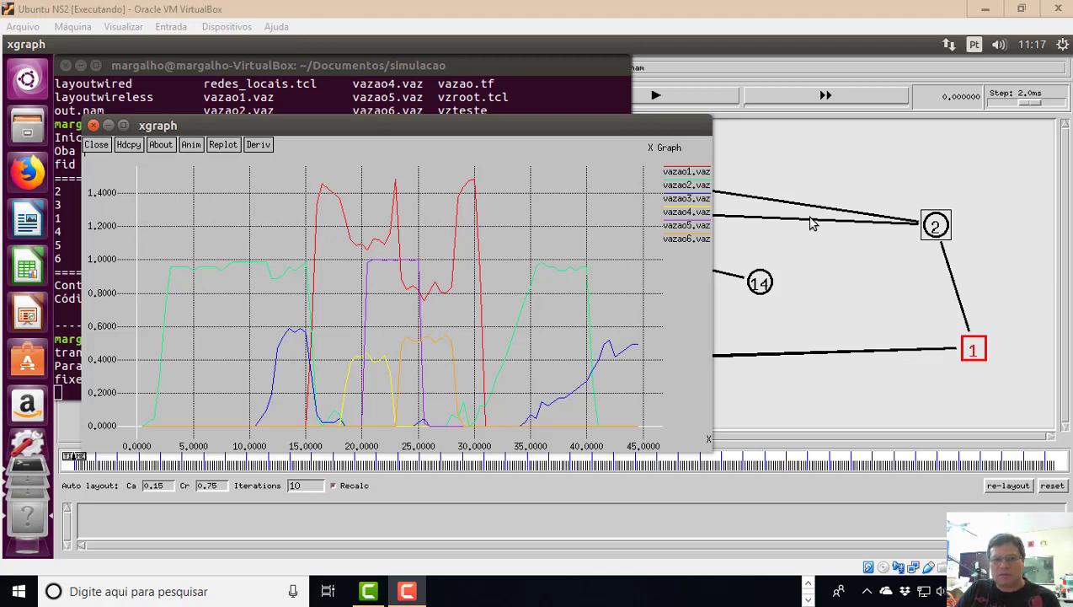
- Return to a free prompt in the terminal and list the files in the simulacao folder with ls
click(562, 101)
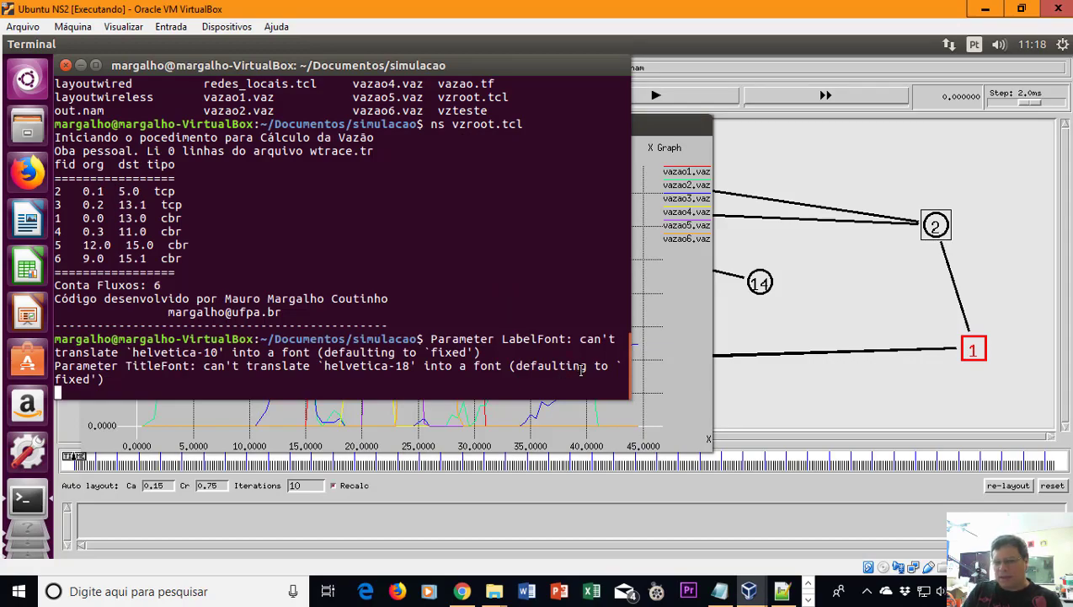
key(Return)
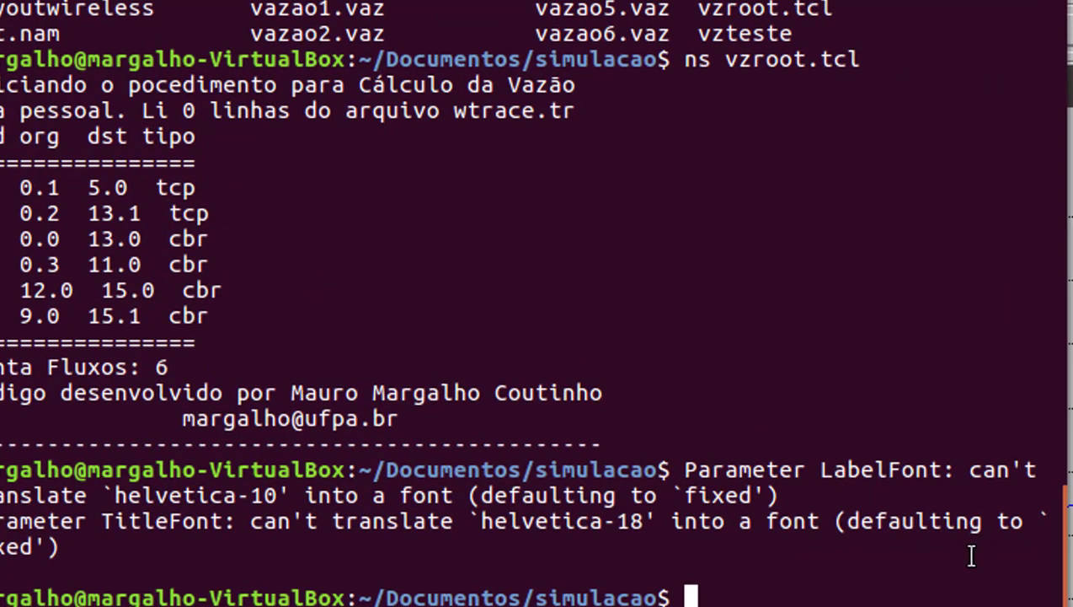
text(ls)
key(Return)
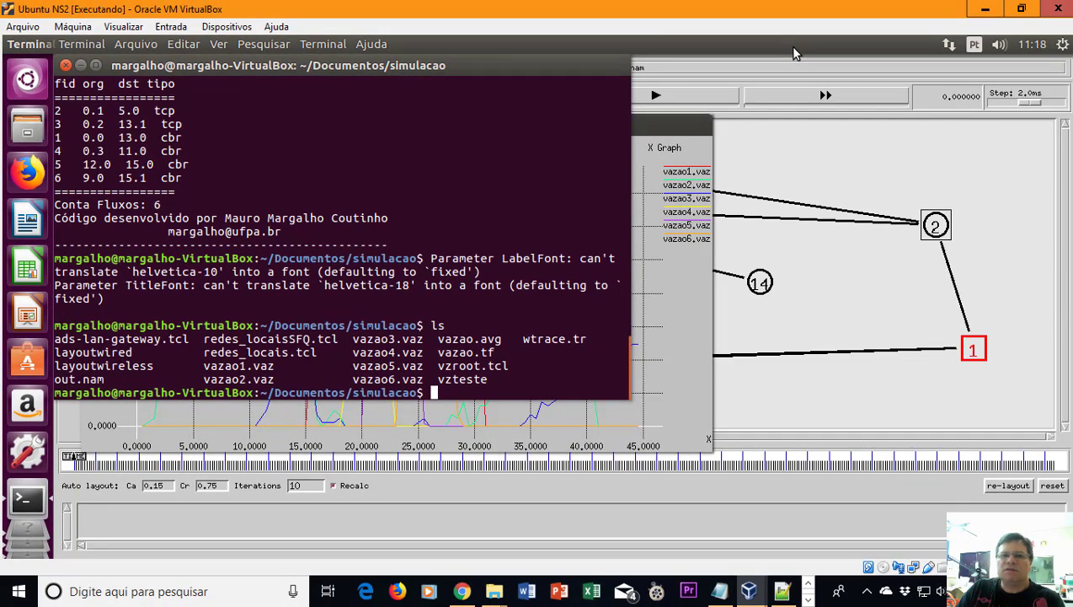
- Bring the out.nam network animation to the front, play it, and slow its time step to 316.2 µs
click(794, 53)
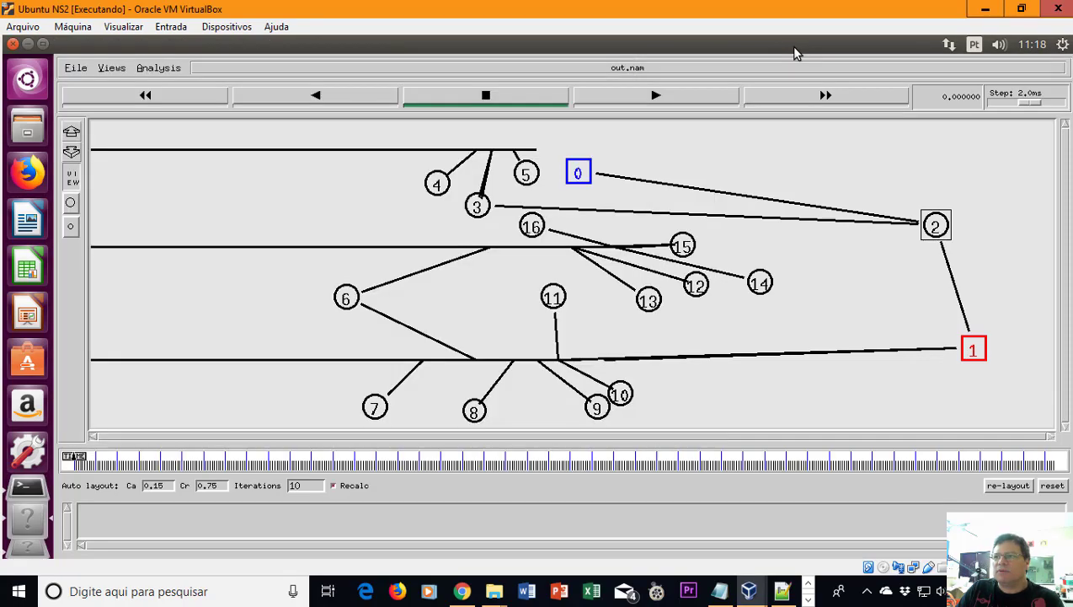
click(678, 95)
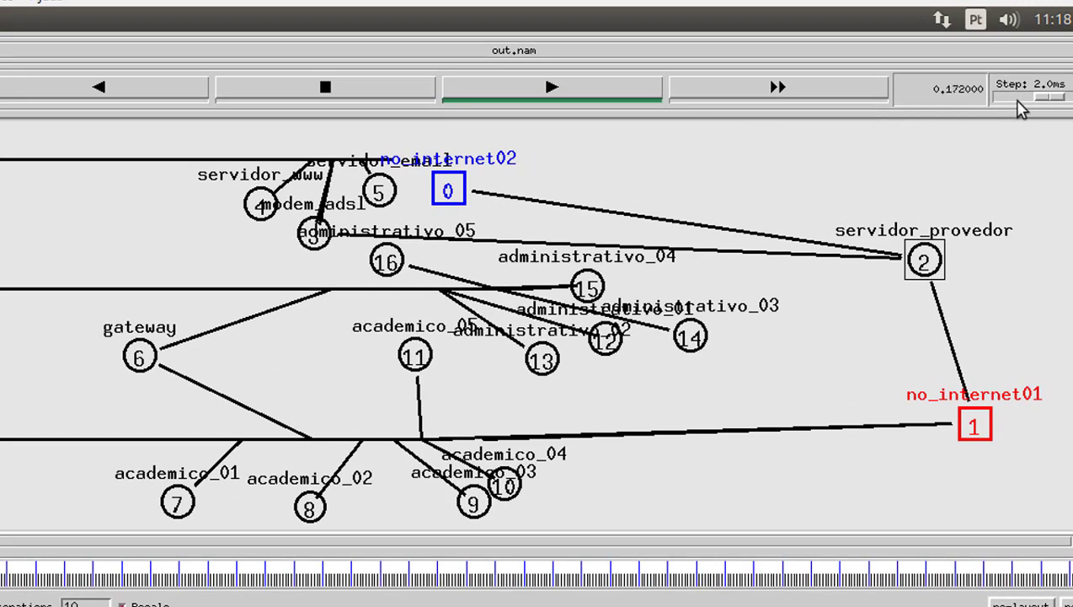
mouse_move(1045, 96)
mouse_down()
mouse_move(1067, 102)
mouse_move(1038, 103)
mouse_up()
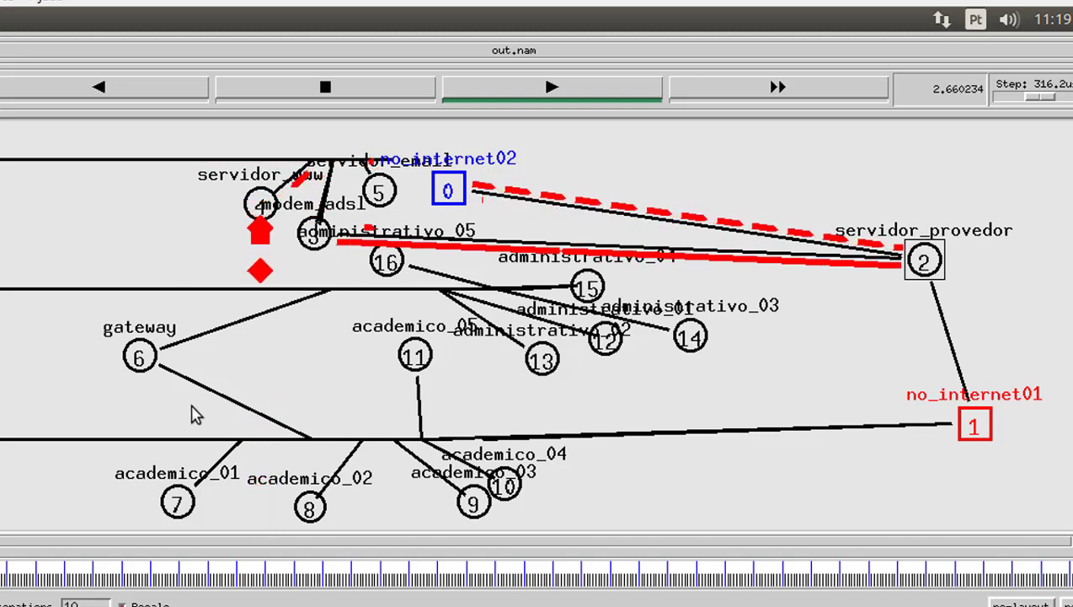
- Switch to the terminal and open vazao1.vaz with mcedit
key(alt+Tab)
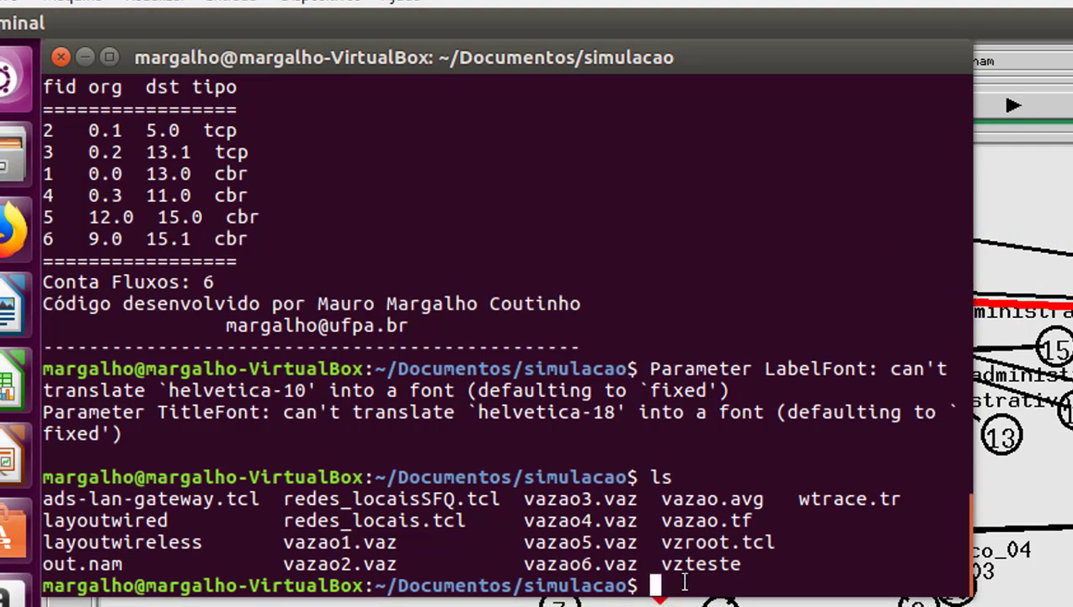
text(mcedit)
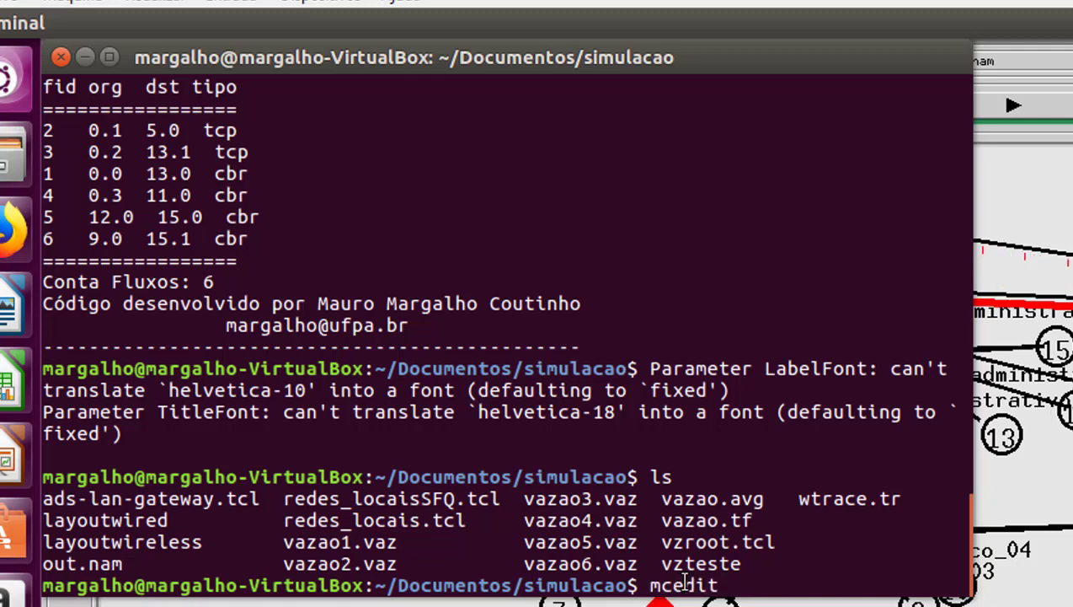
text(vaz)
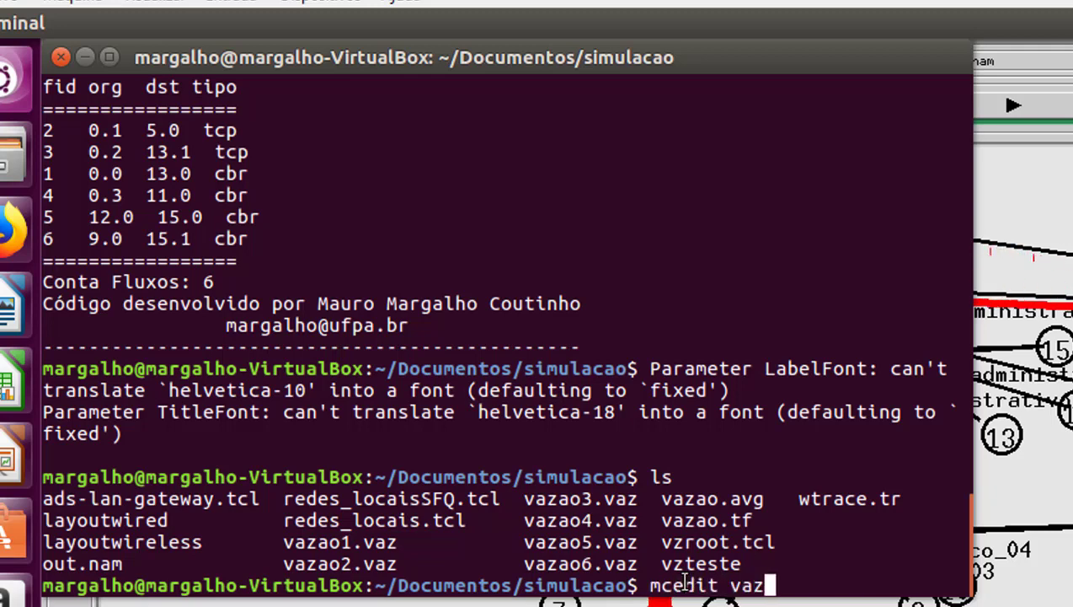
text(ao.)
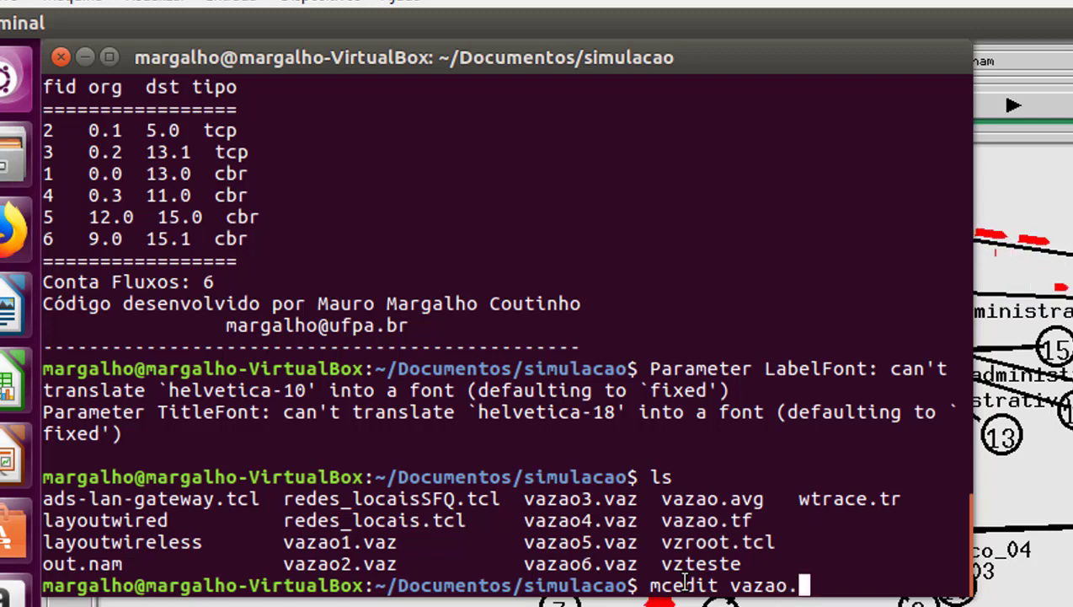
text(v)
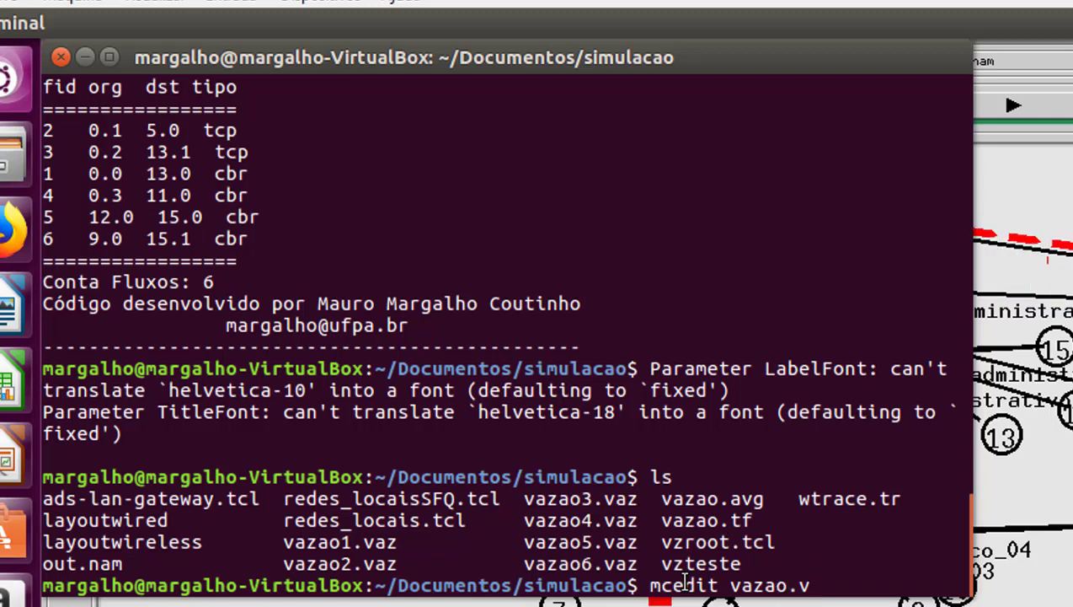
key(BackSpace)
key(BackSpace)
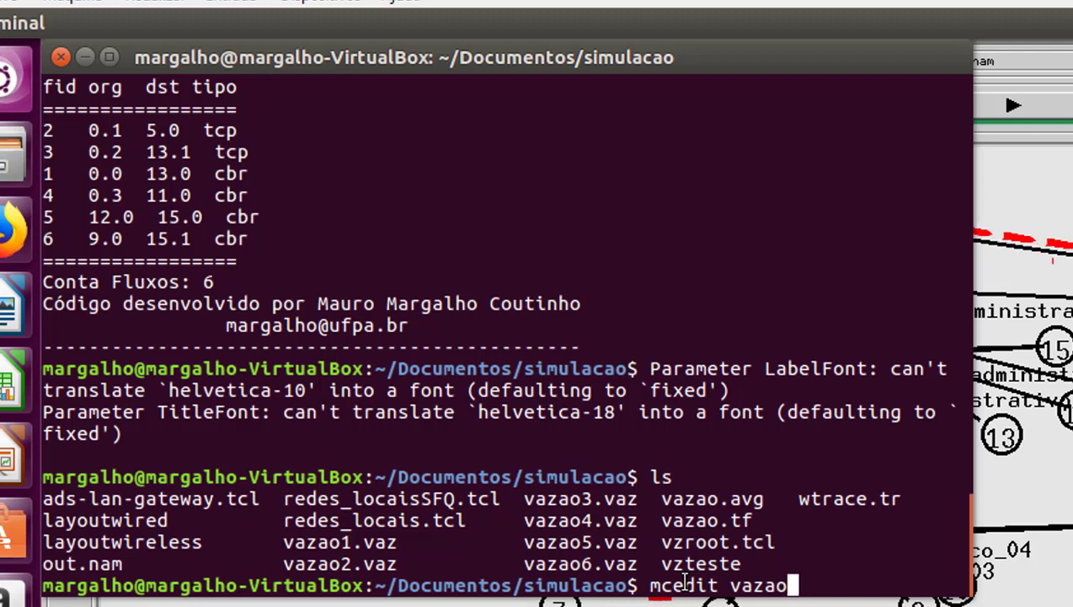
text(1)
key(Tab)
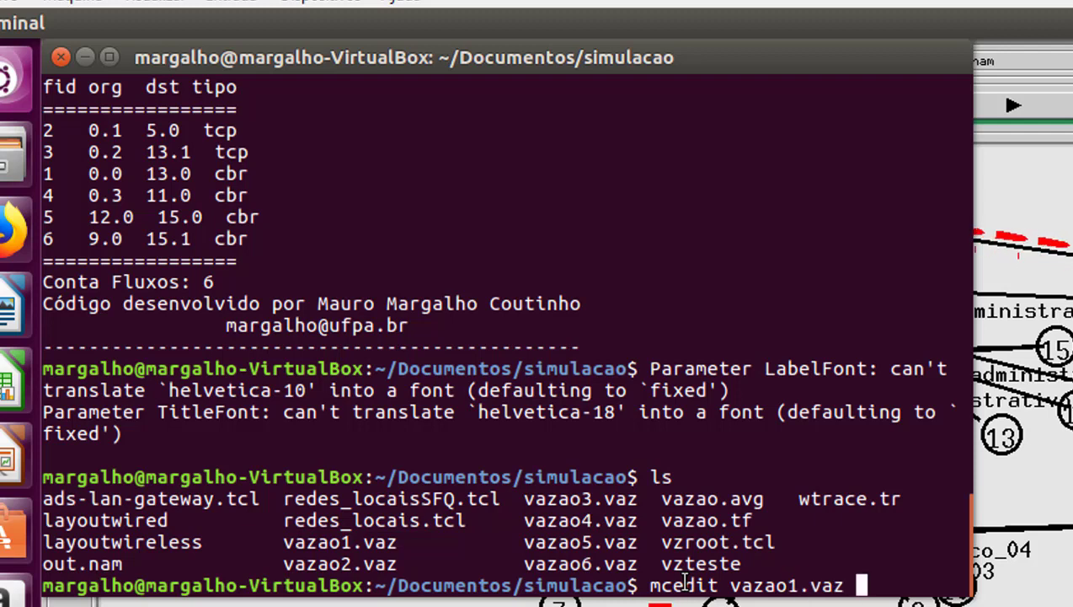
key(Return)
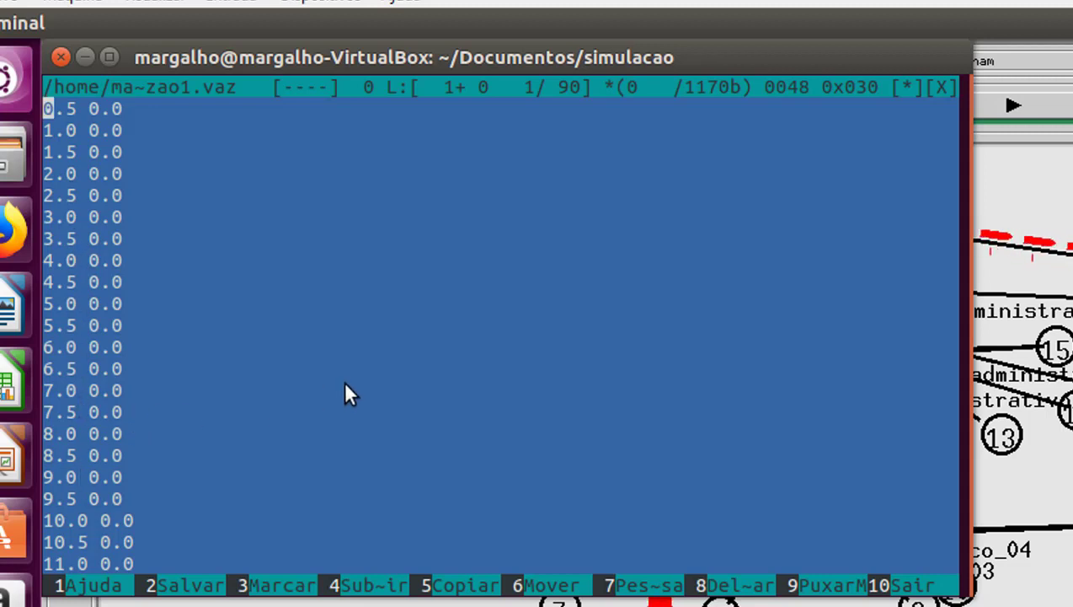
- Examine the time and throughput columns of vazao1.vaz, especially where the flow starts after 15 s, and exit the editor
scroll(346, 380, down, 8)
scroll(348, 386, down, 6)
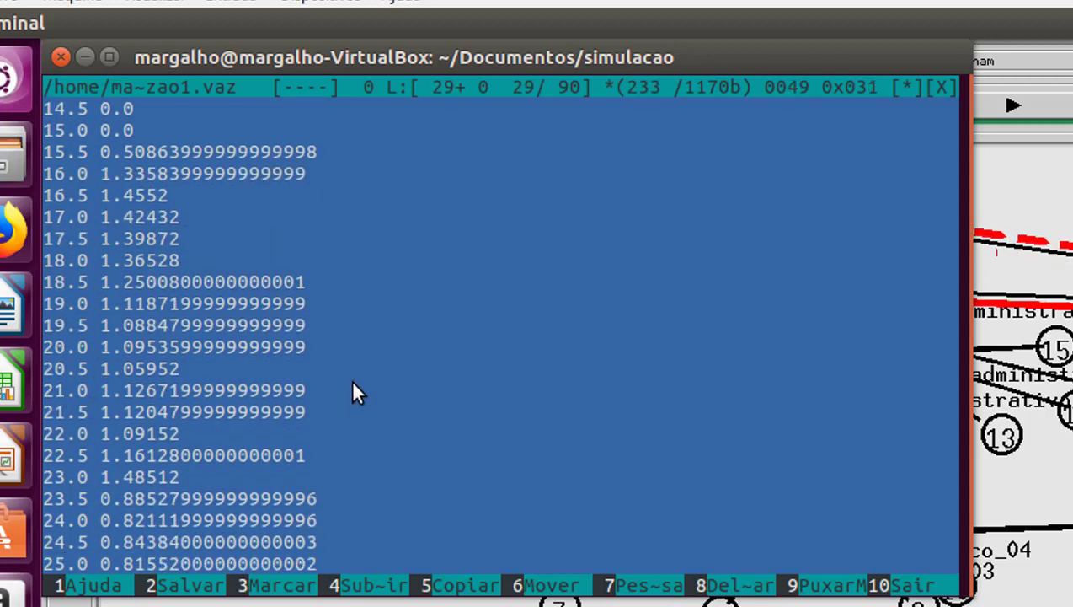
scroll(351, 383, up, 8)
scroll(352, 385, up, 6)
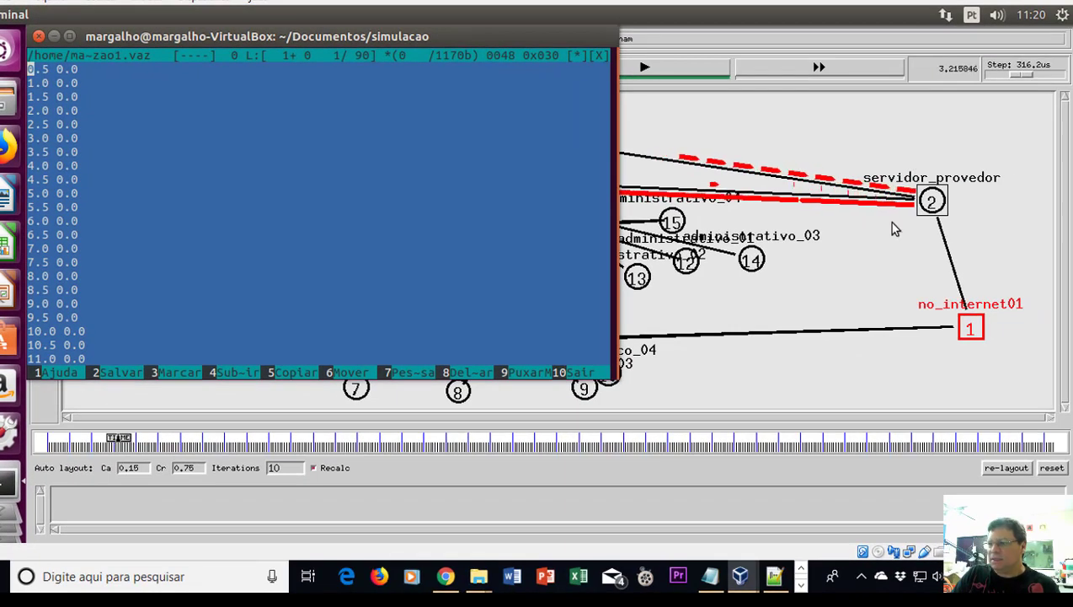
drag(476, 35, 515, 141)
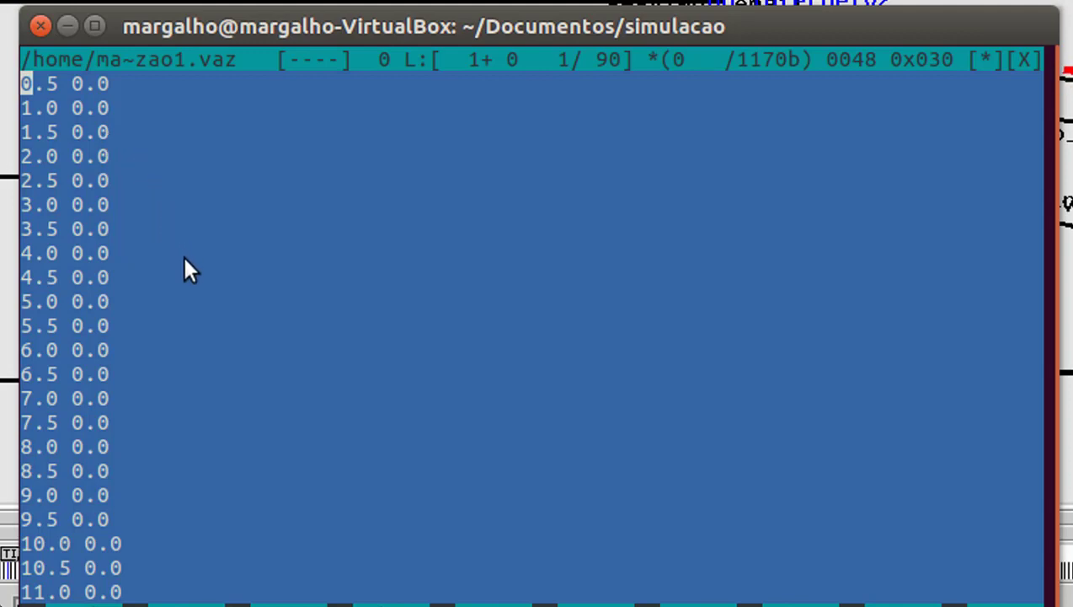
scroll(184, 258, down, 6)
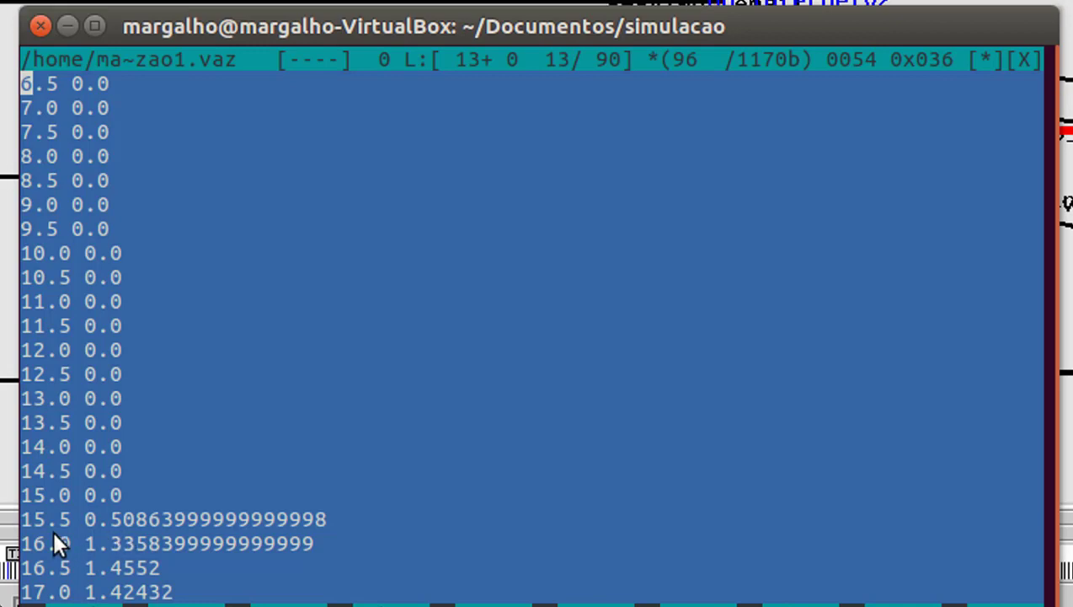
scroll(211, 530, down, 2)
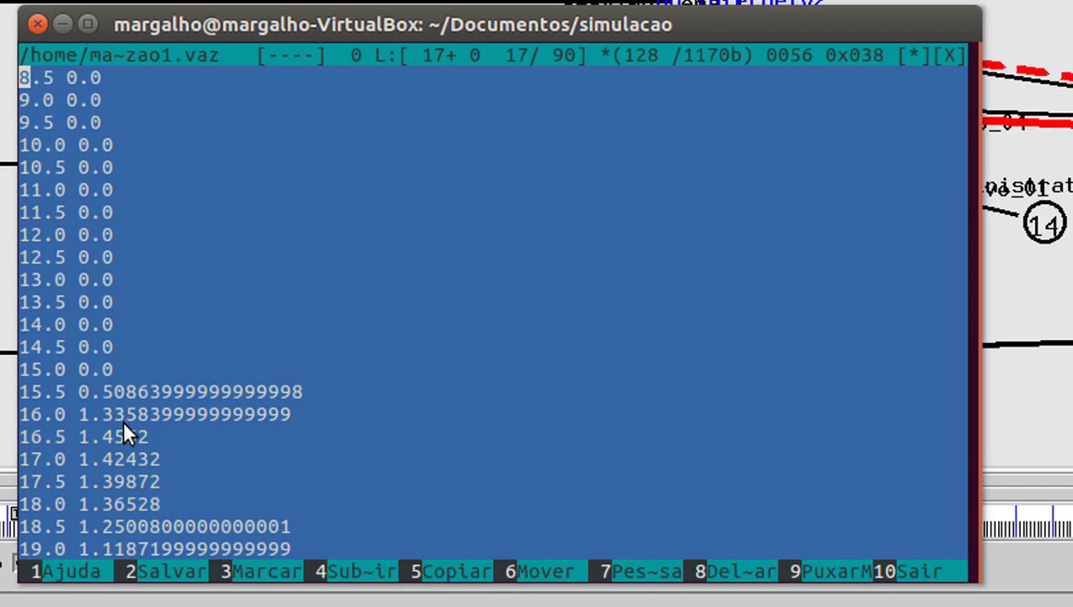
key(F10)
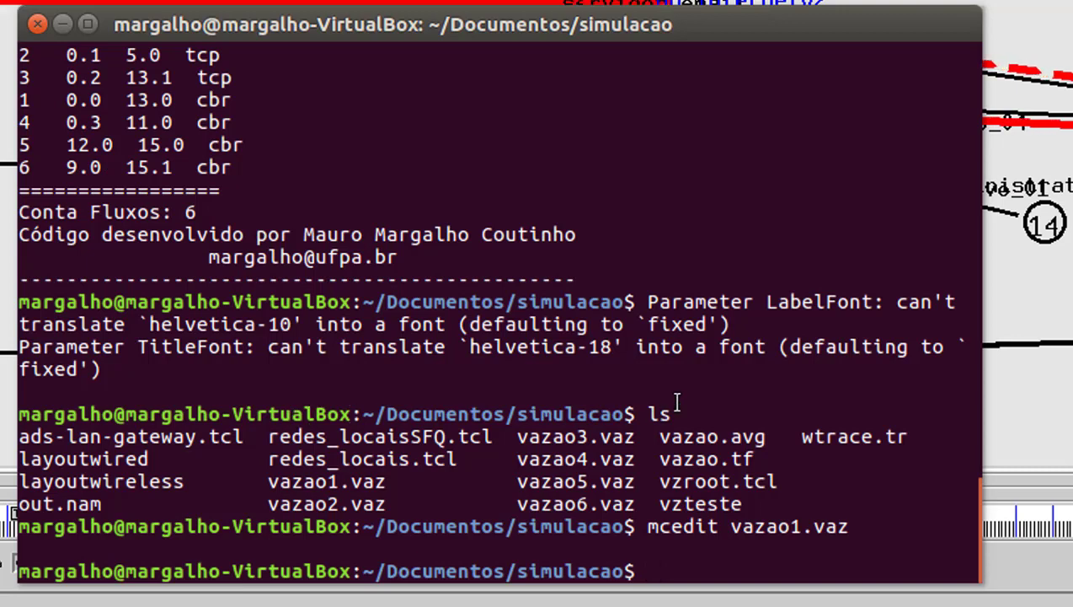
- Clear the terminal screen and list the simulation folder's files again with ls
text(ls)
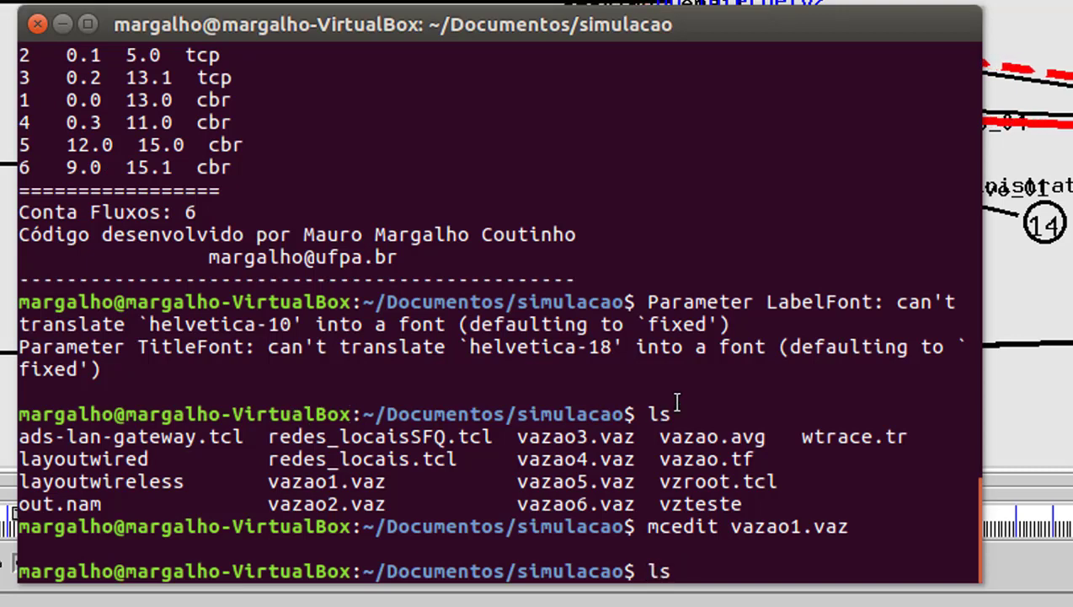
key(BackSpace)
key(BackSpace)
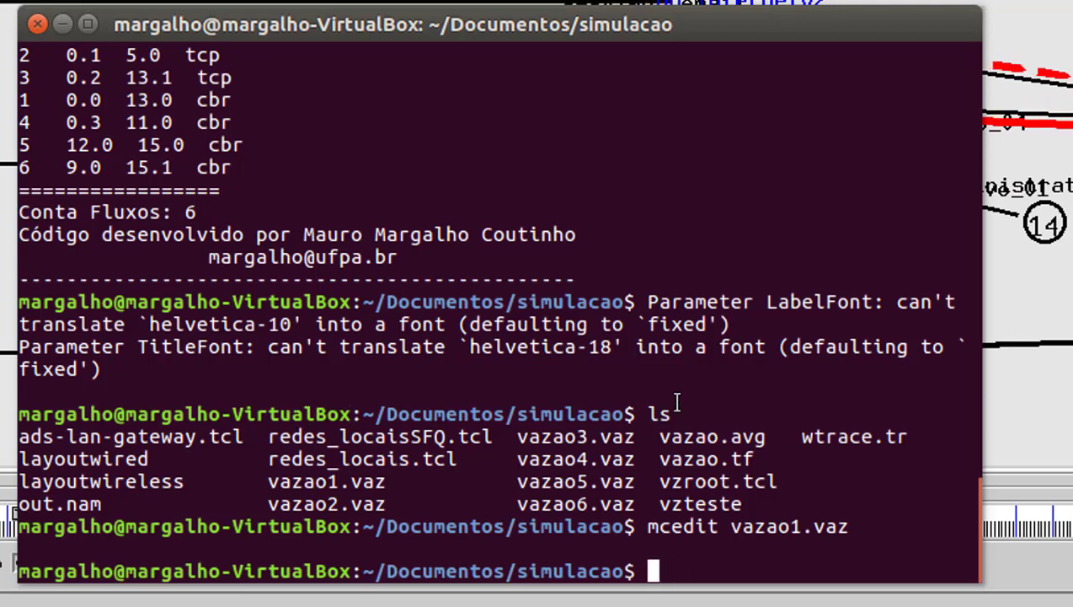
text(clear)
key(Return)
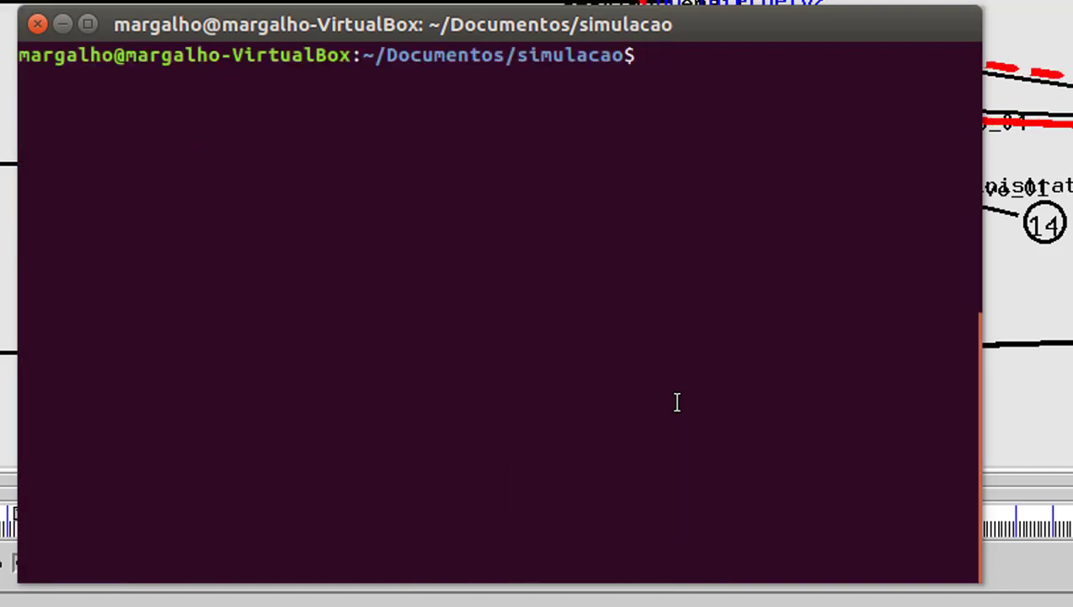
text(ls)
key(Return)
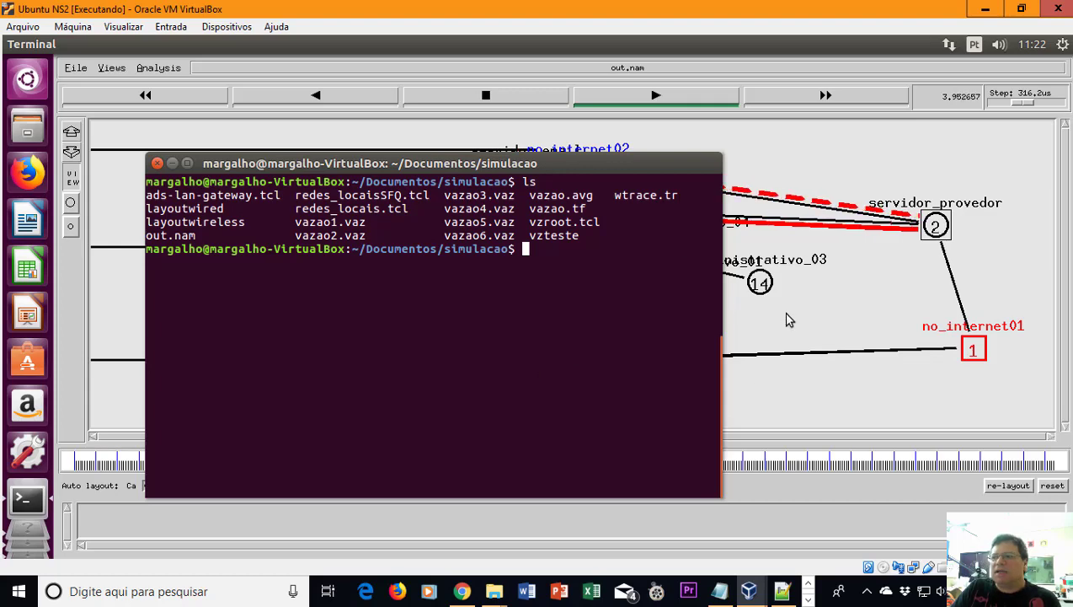
- Put the terminal out of the way and speed up the out.nam playback, raising its time step to 50.1 ms
drag(624, 170, 597, 171)
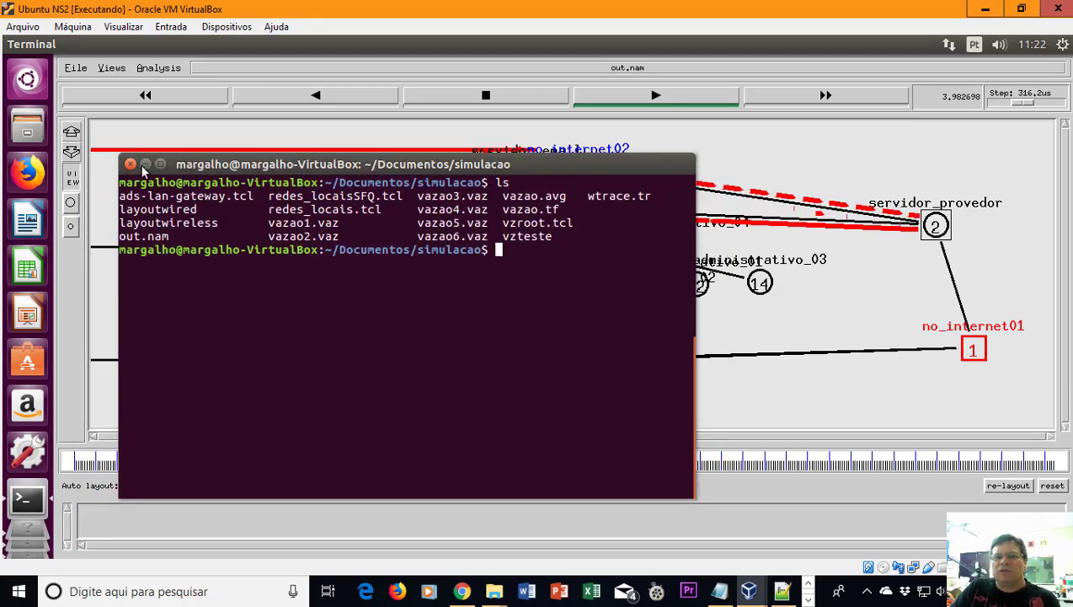
click(130, 163)
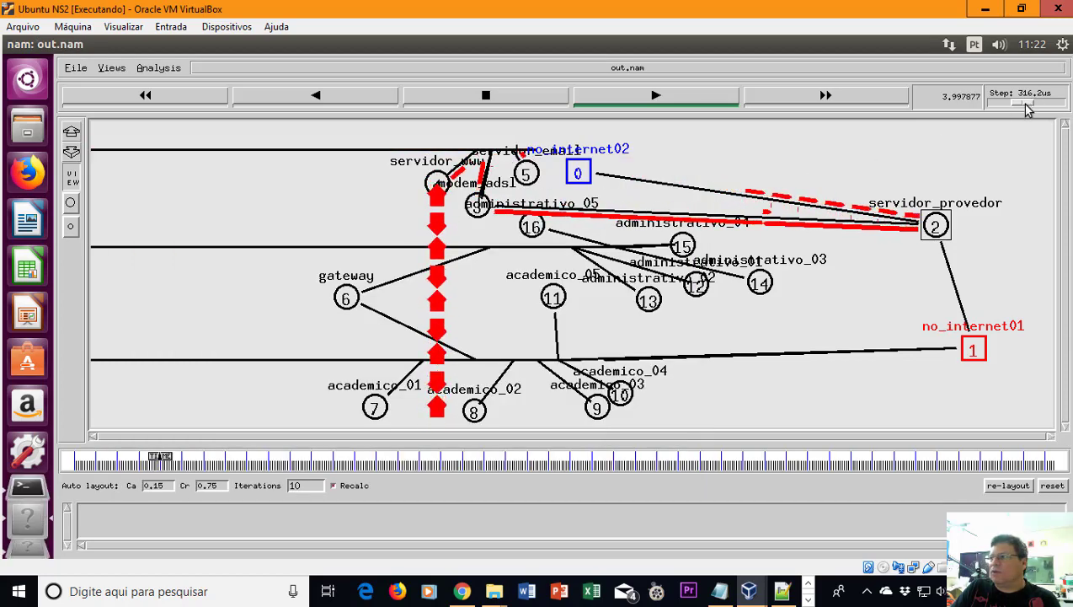
drag(1021, 103, 1036, 107)
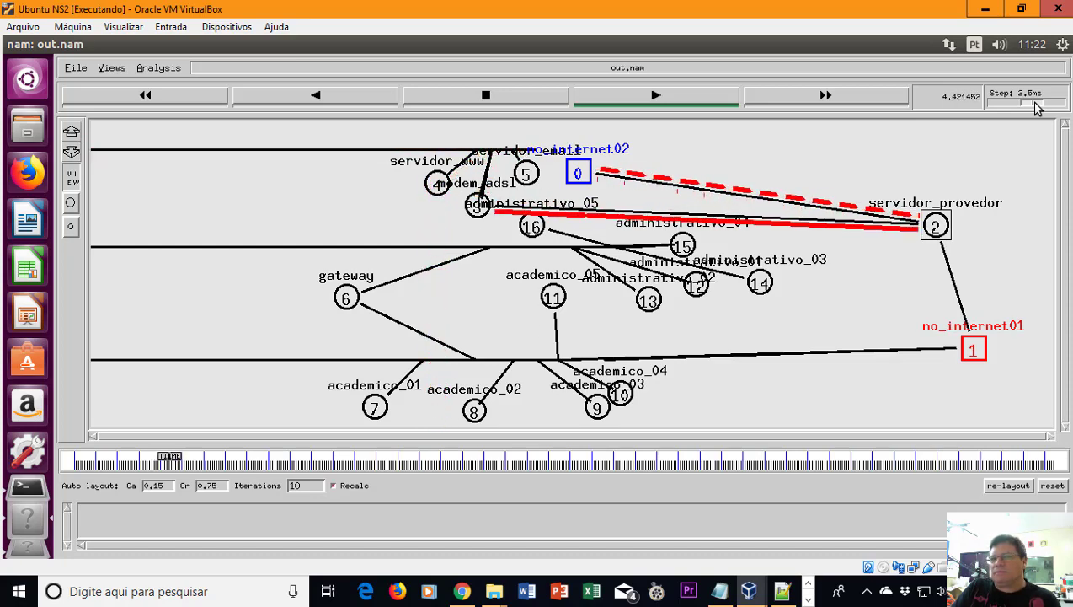
drag(1040, 108, 1043, 108)
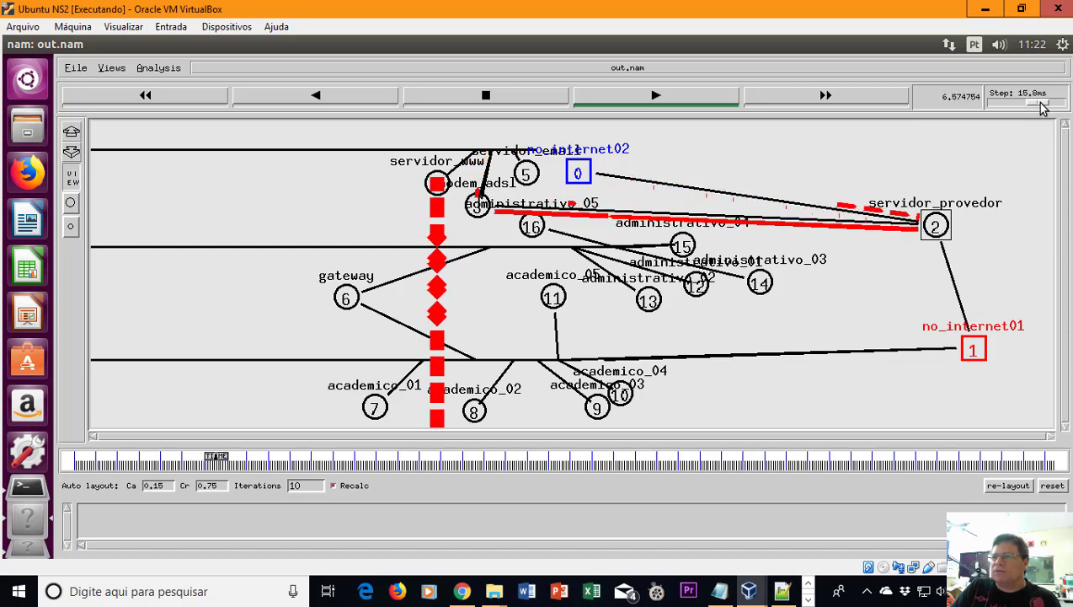
drag(1041, 108, 1046, 107)
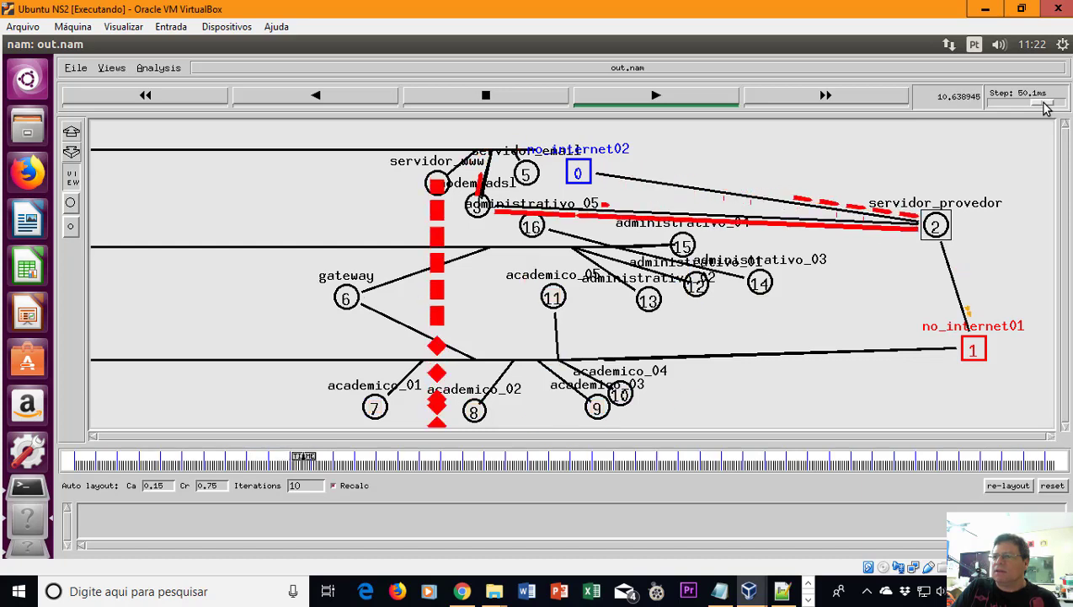
- Slow the out.nam playback to a time step of 398.1 µs and stop the animation shortly after 13 s
drag(1044, 108, 1031, 107)
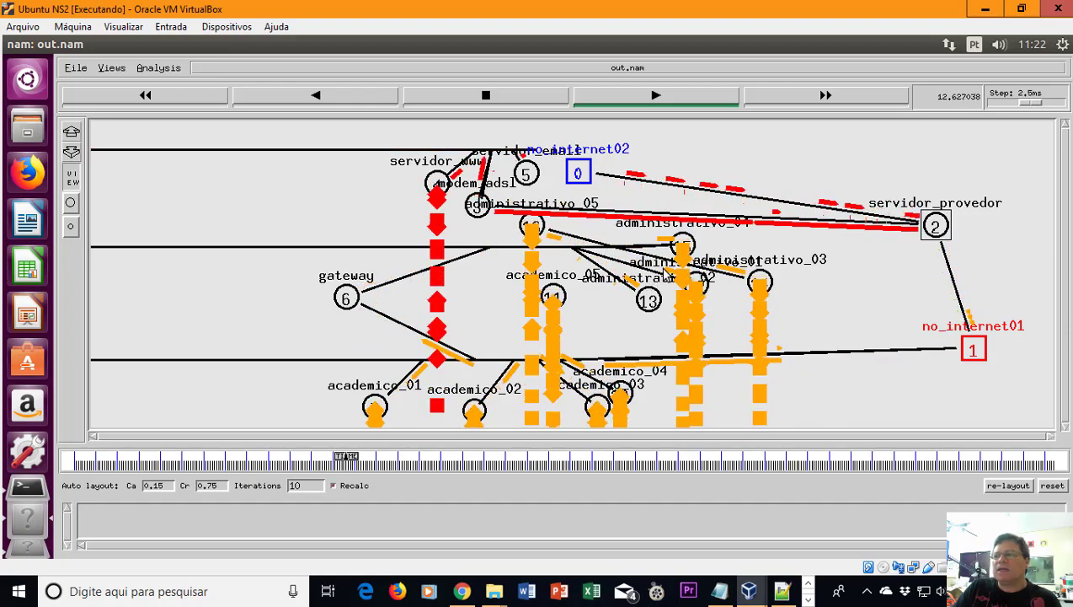
drag(1033, 103, 1019, 102)
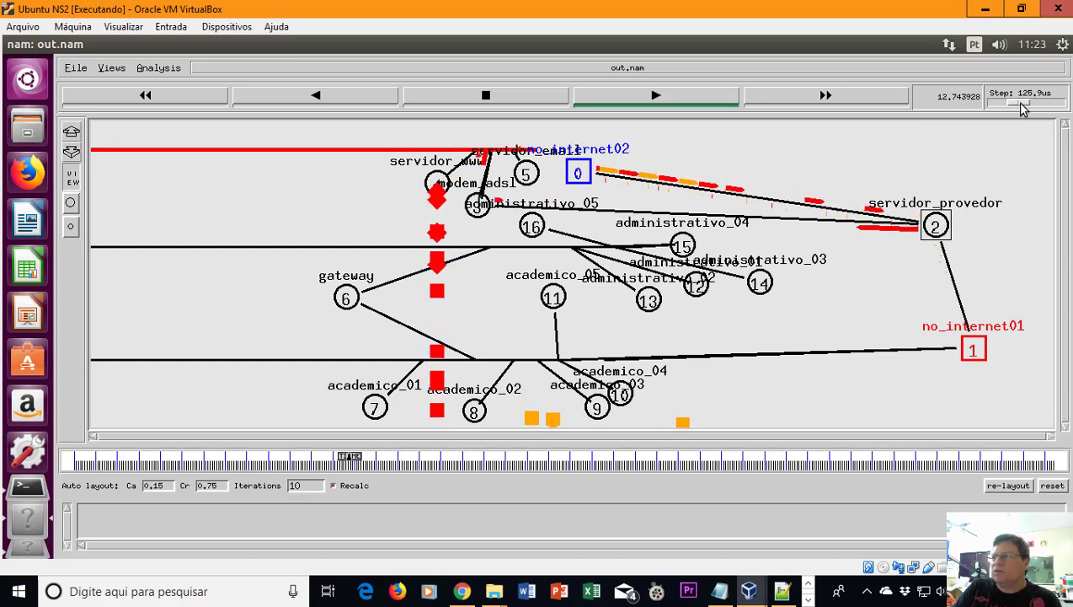
drag(1022, 109, 1037, 108)
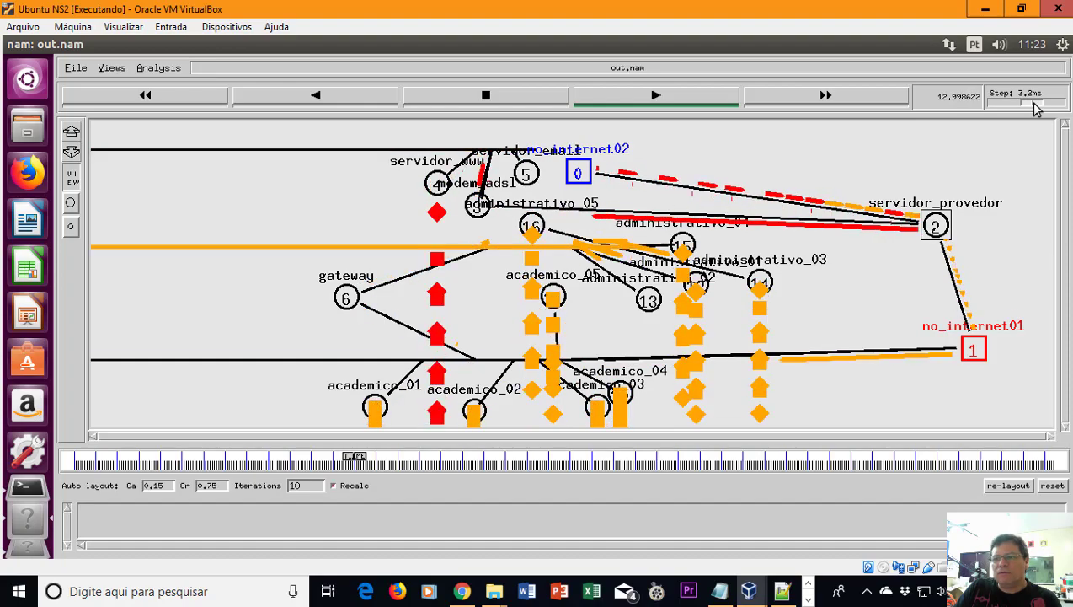
drag(1036, 108, 1022, 109)
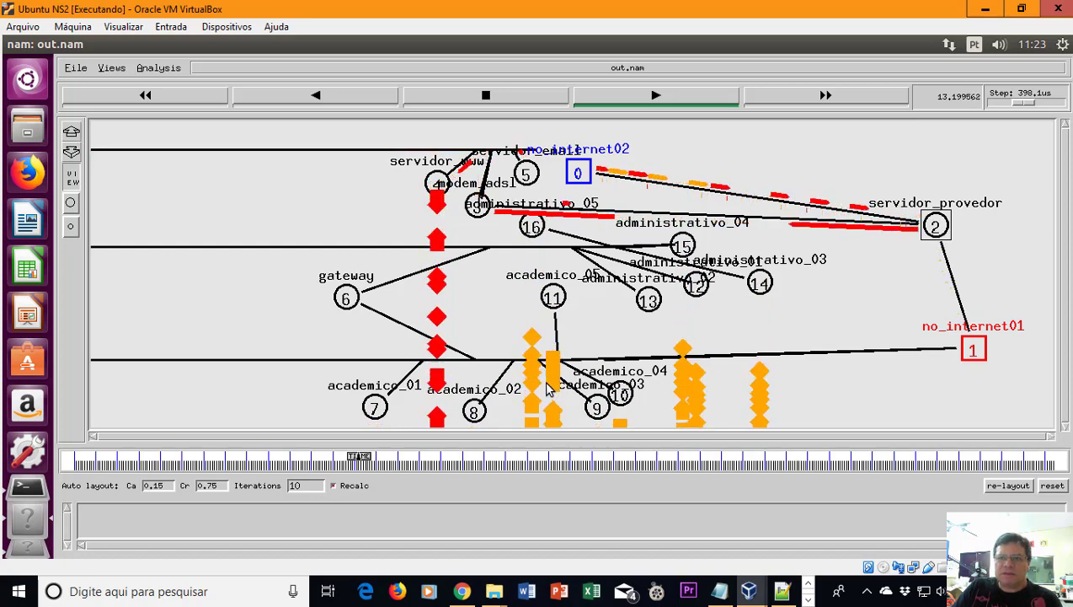
click(502, 101)
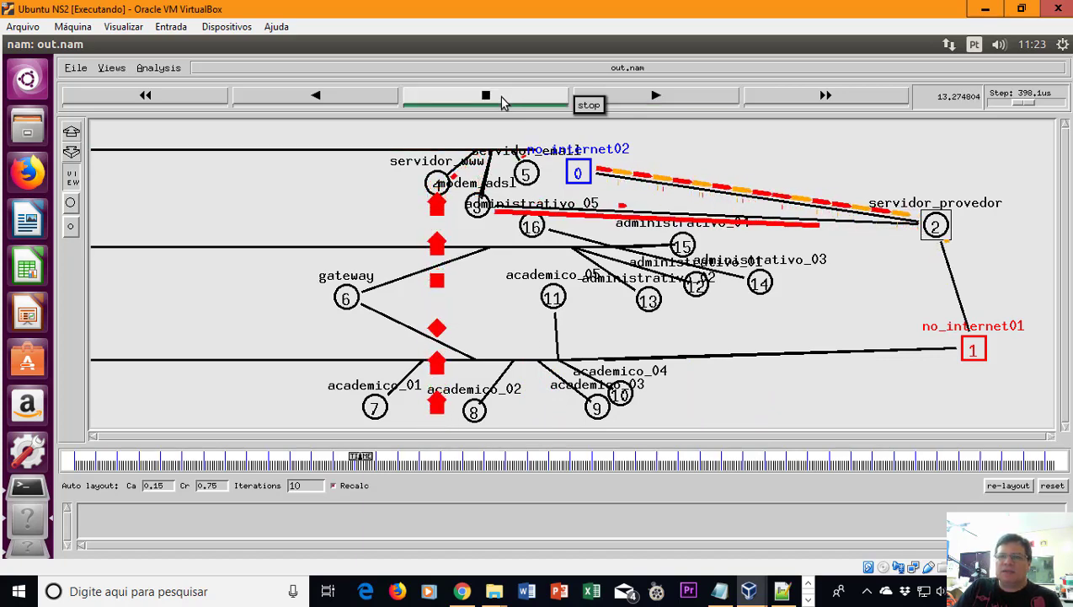
- Check the simulation file listing in the terminal, put the virtual machine aside and switch to the Prova de 2018-1 folder in File Explorer
click(27, 486)
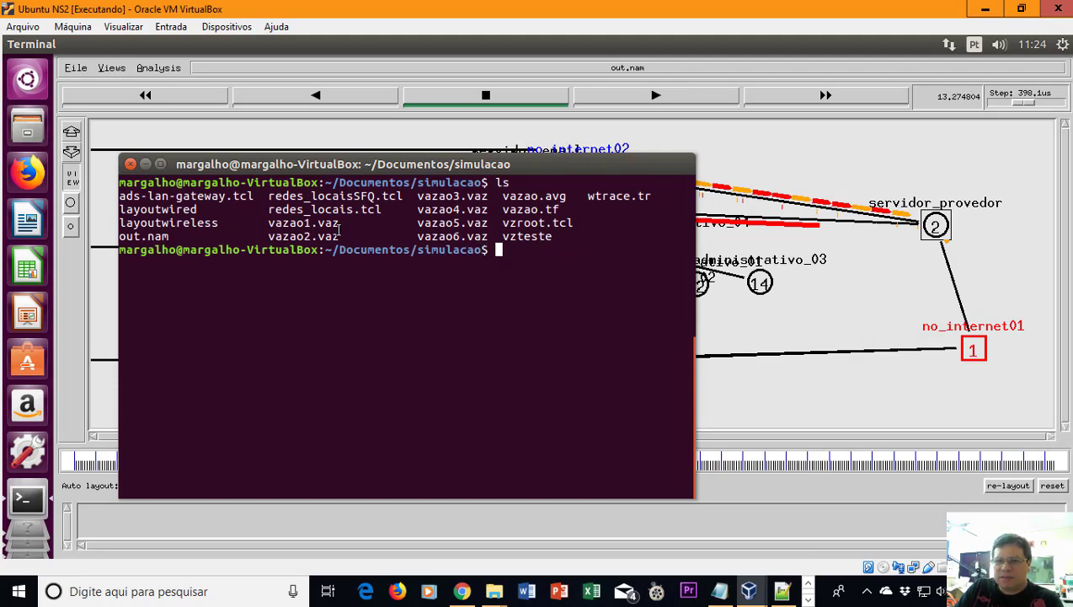
click(986, 10)
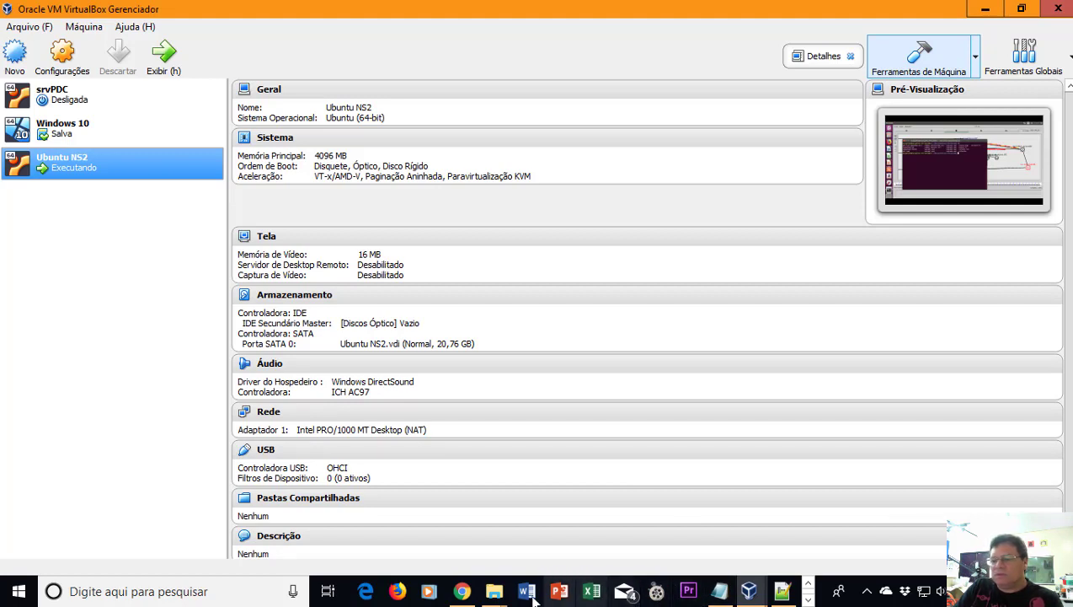
mouse_move(490, 593)
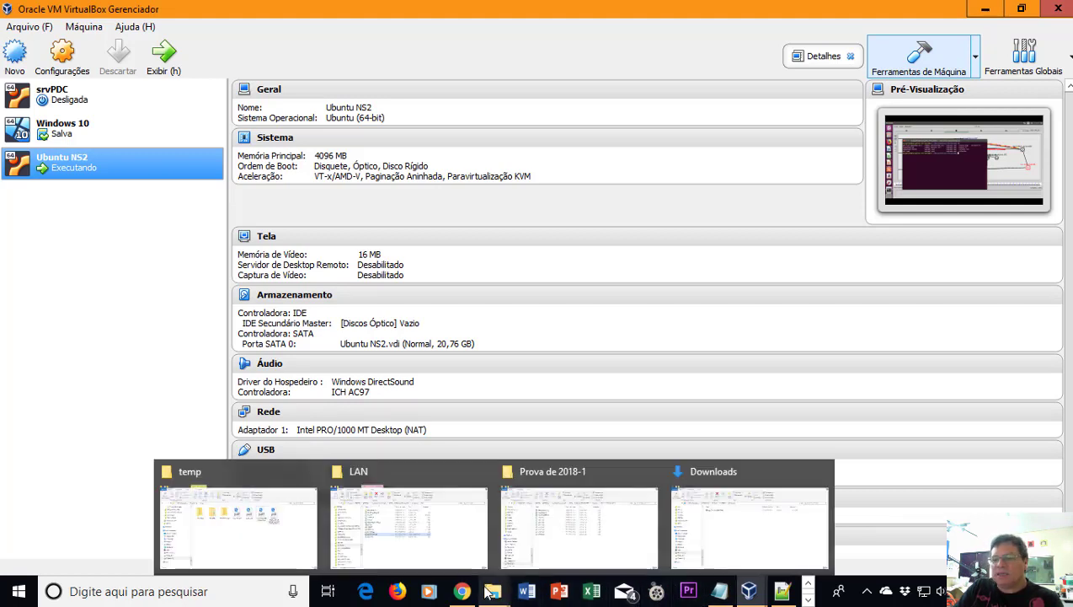
click(590, 552)
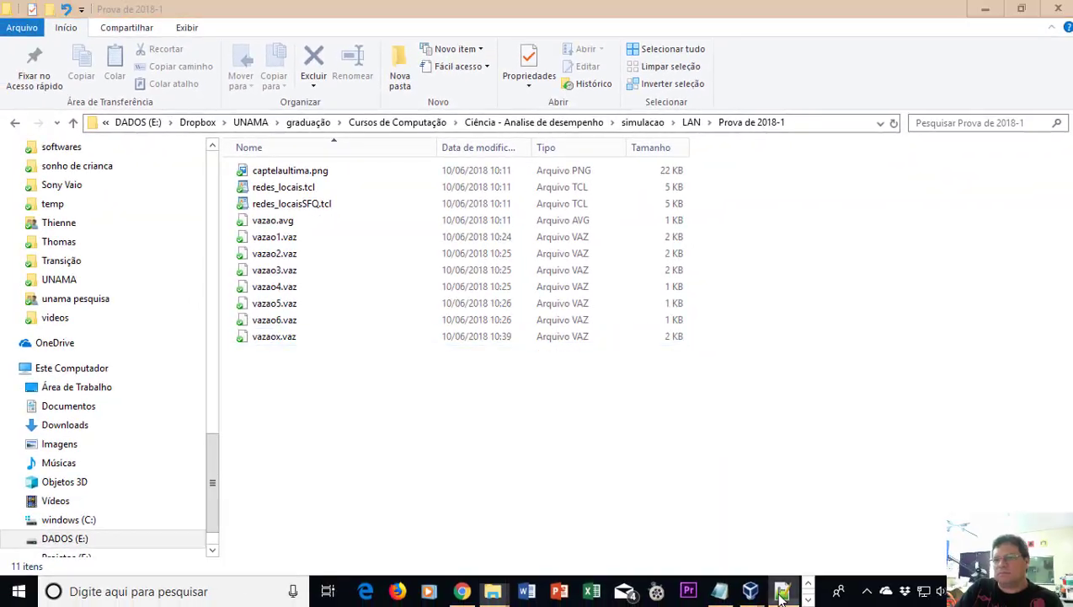
- Switch to Notepad++ and open vazaox.vaz from the Prova de 2018-1 folder
click(782, 591)
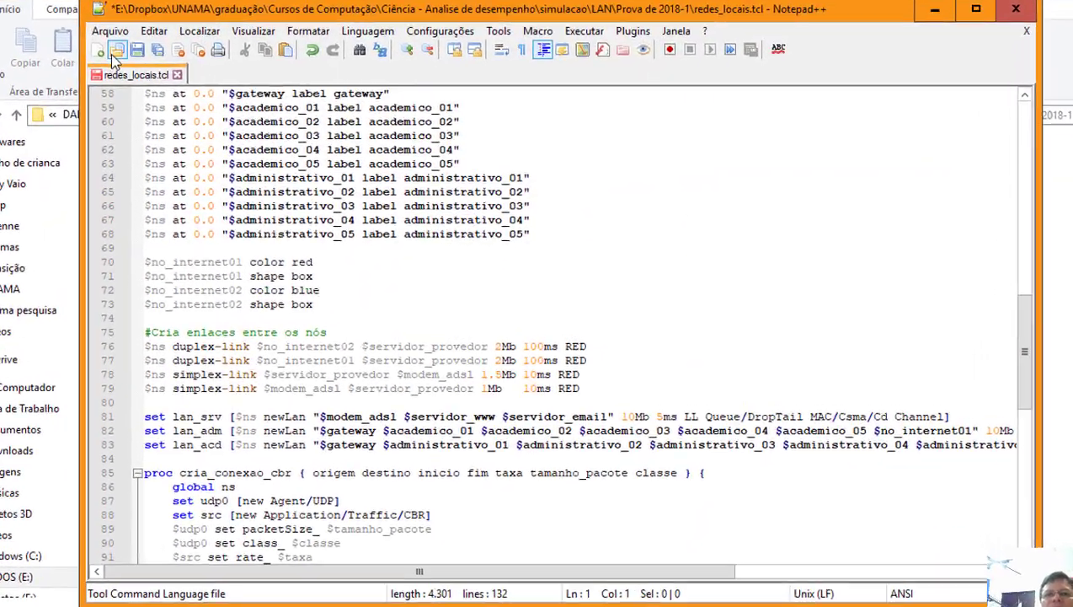
click(164, 66)
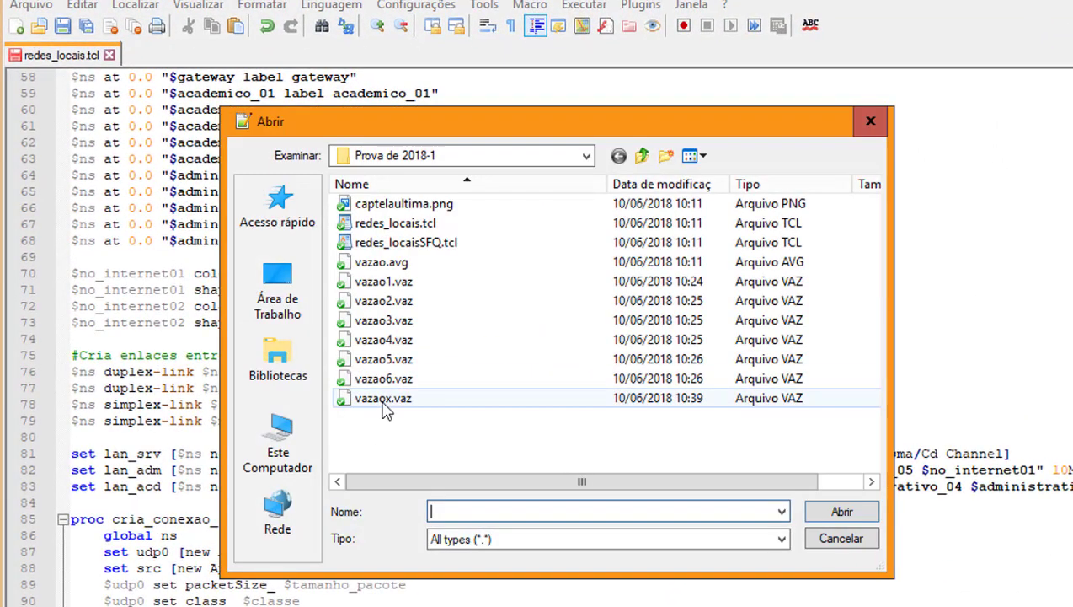
click(382, 403)
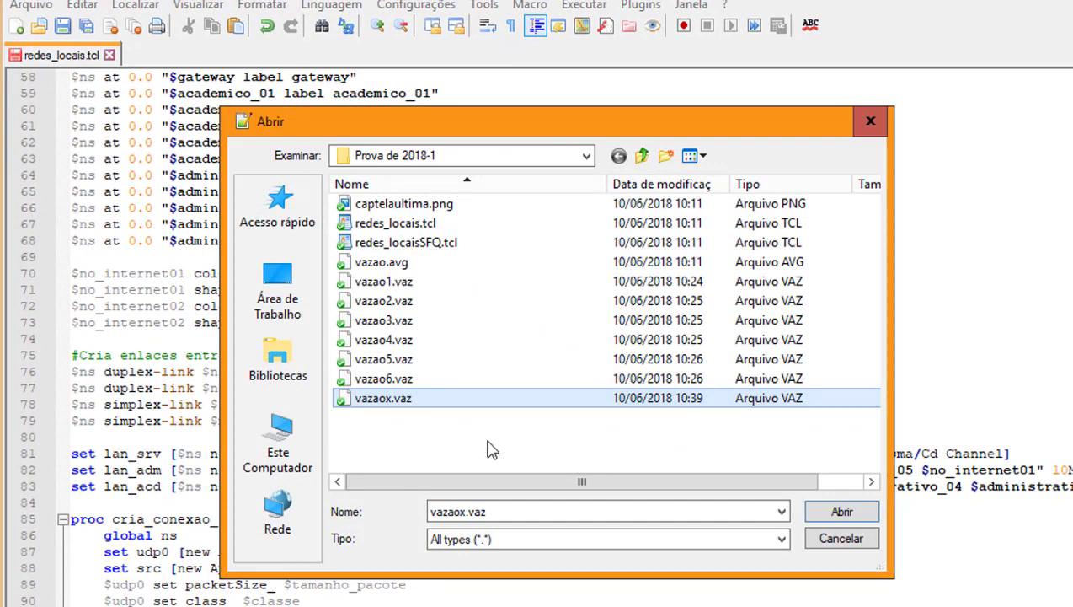
click(845, 514)
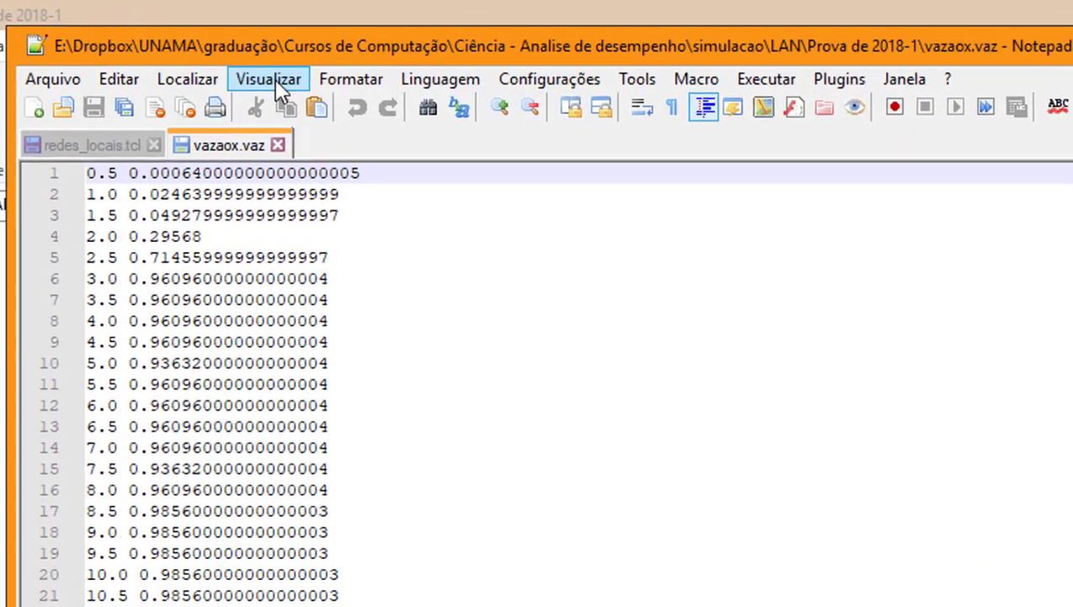
- Replace every "." with "," throughout vazaox.vaz and close the replace dialog
click(180, 84)
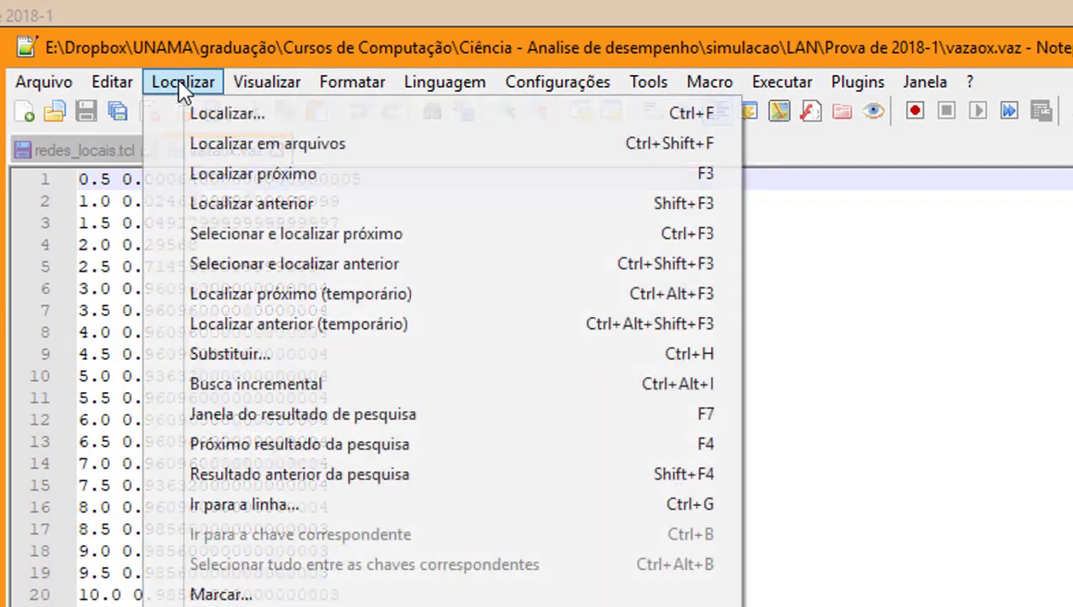
click(252, 355)
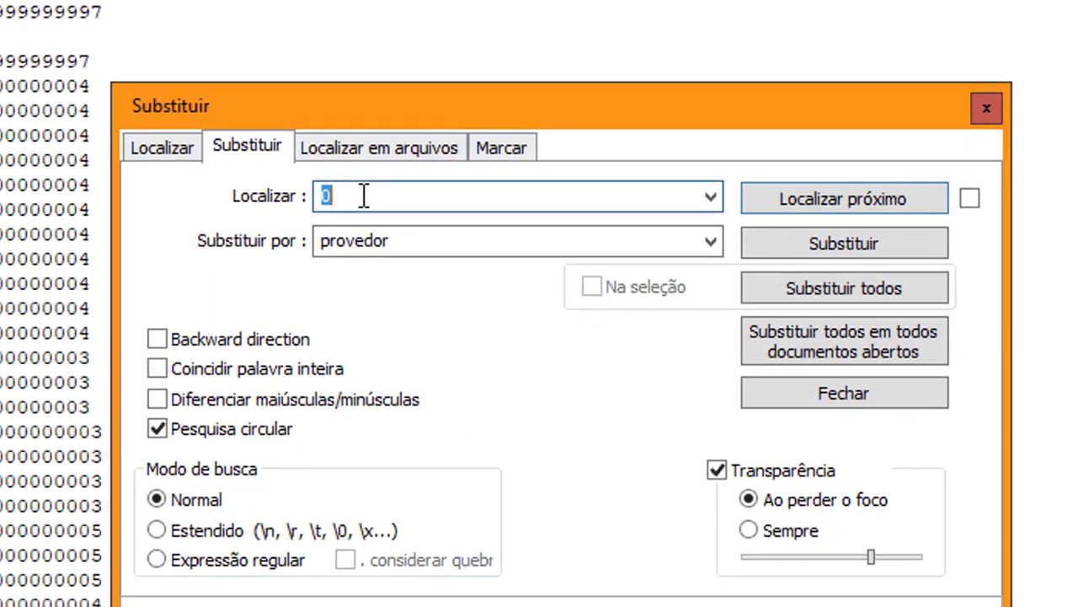
click(364, 196)
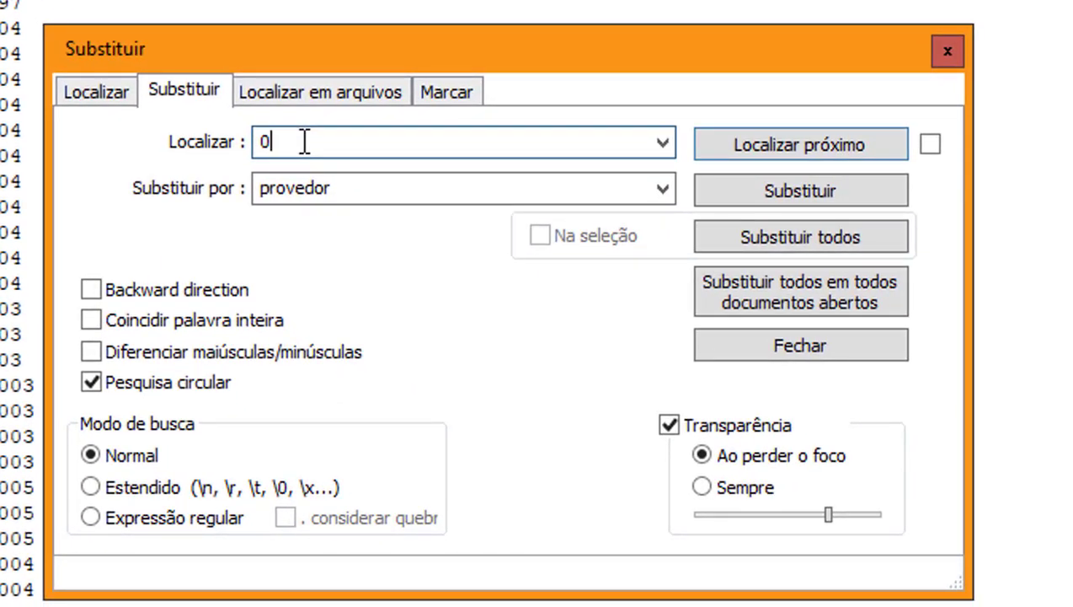
key(BackSpace)
text(.)
key(BackSpace)
text(.)
key(Tab)
text(,)
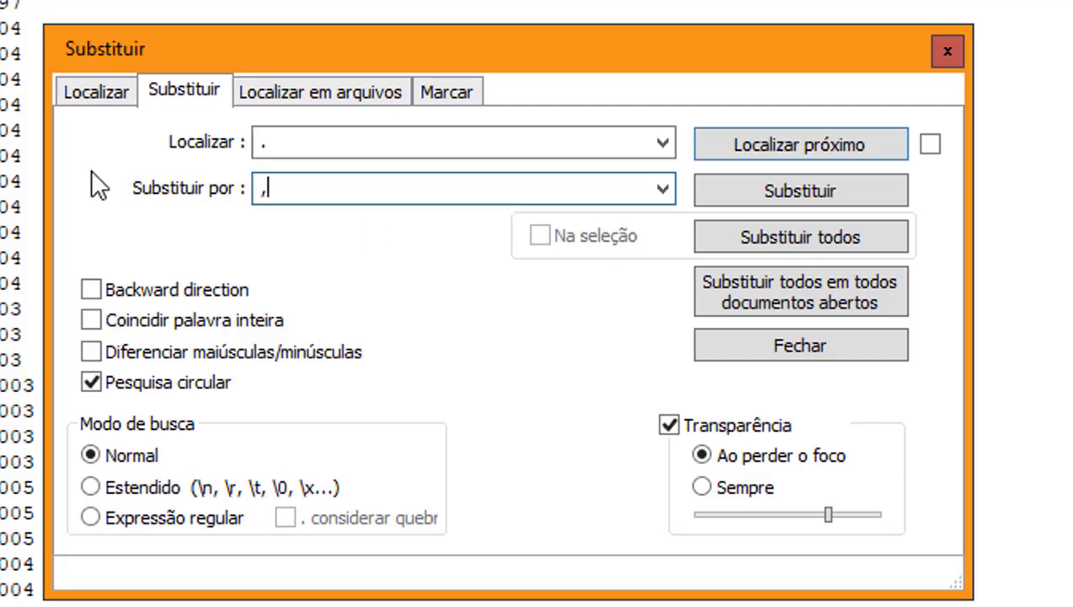
click(778, 241)
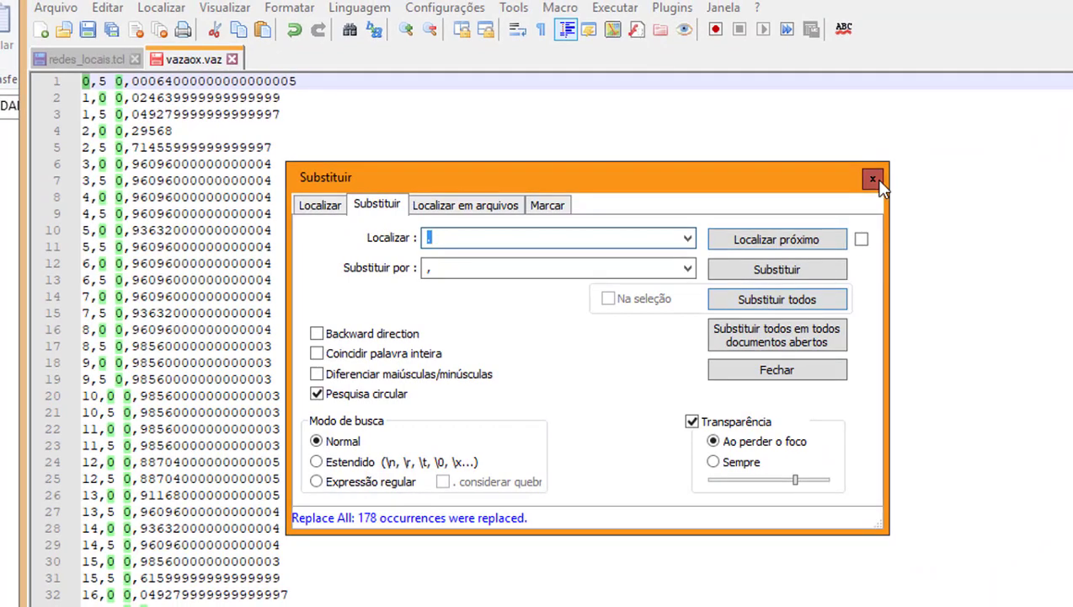
click(873, 179)
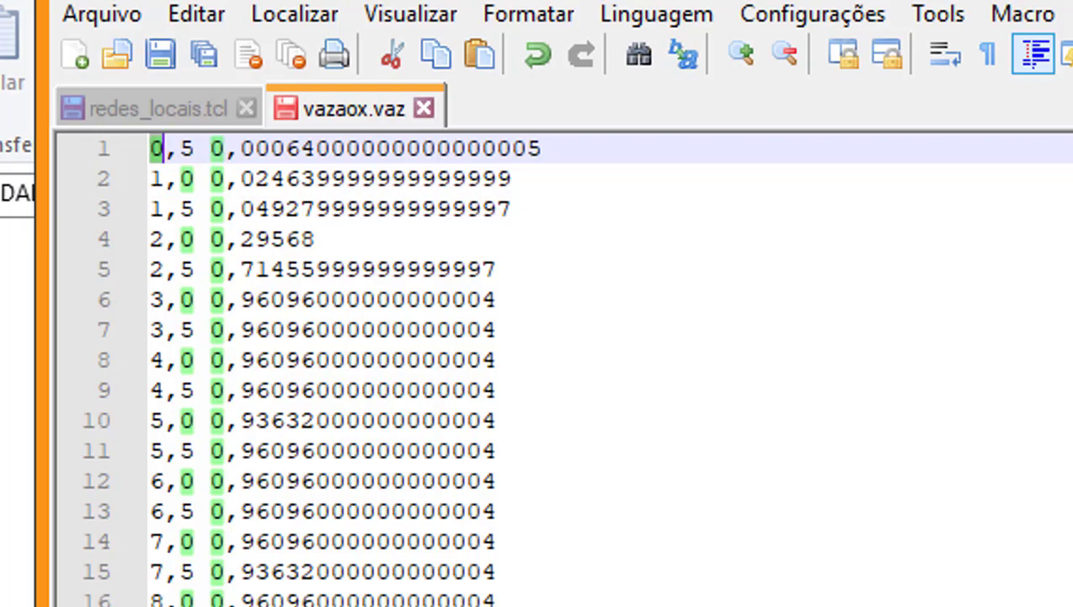
- Close the text editor and permanently delete vazaox.vaz from the Prova de 2018-1 folder
key(alt+F4)
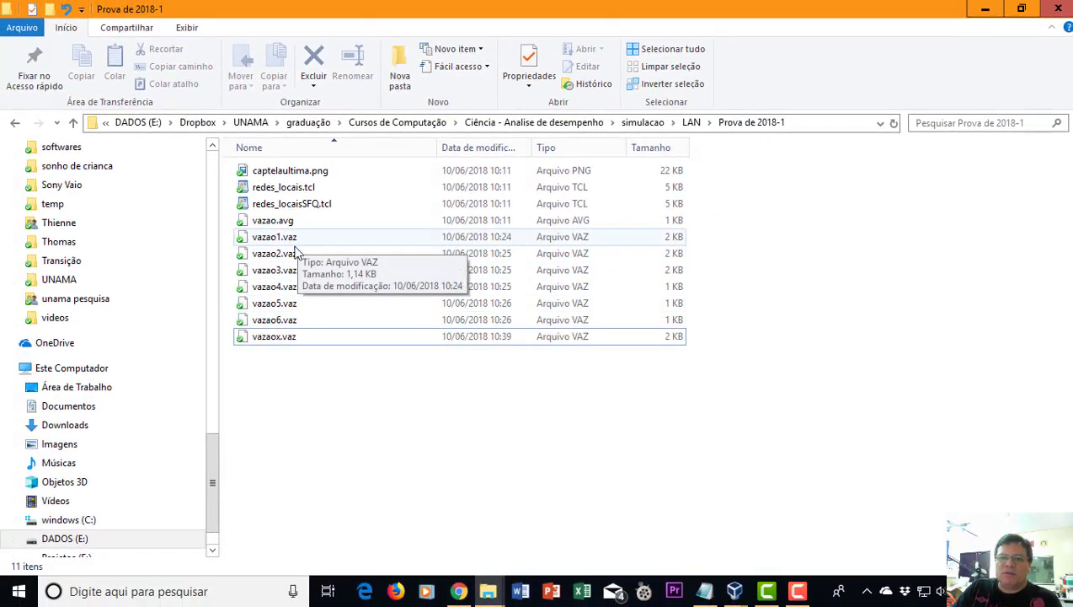
click(284, 343)
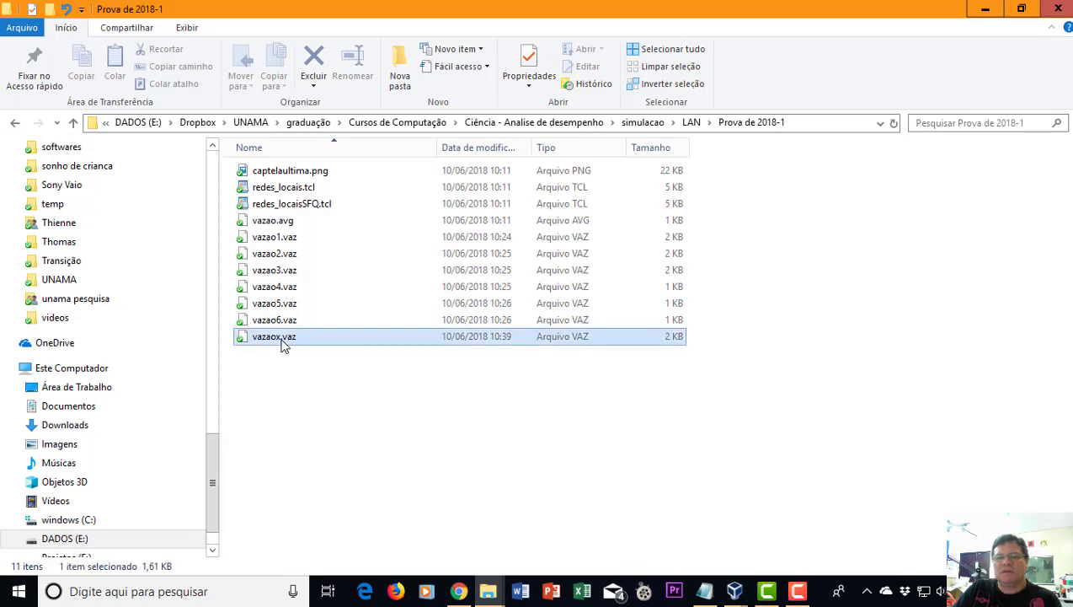
key(shift+Delete)
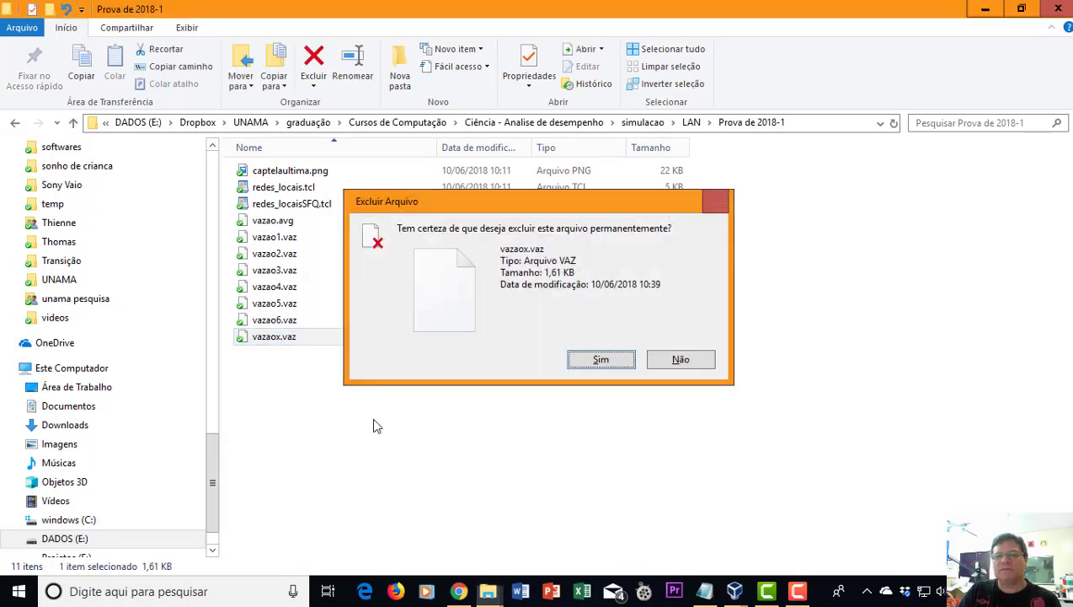
key(Return)
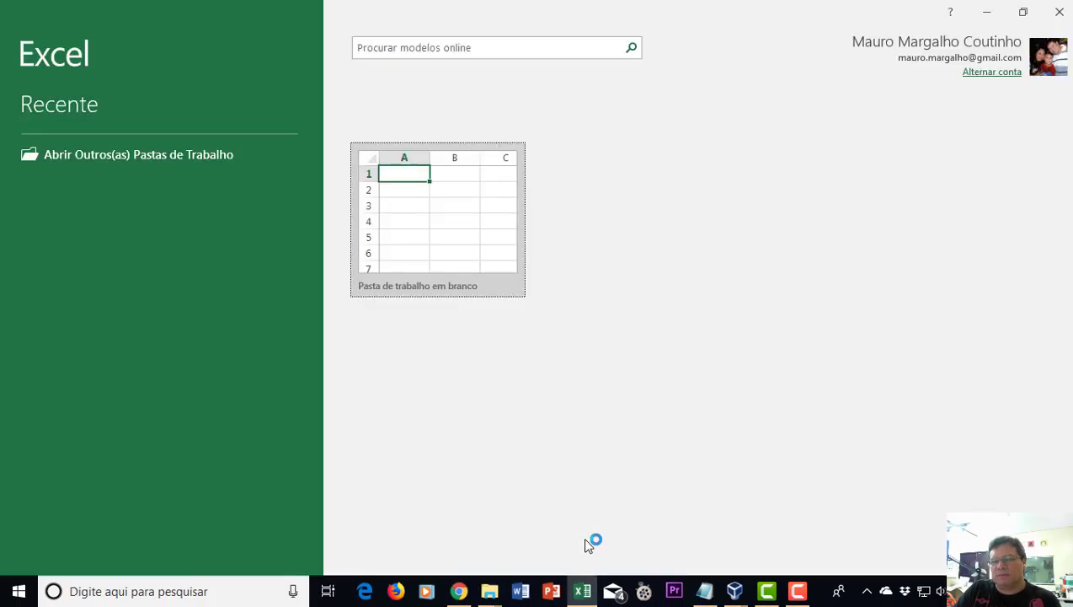
- Switch to Excel, create a blank workbook and start importing external data from a text file
click(391, 177)
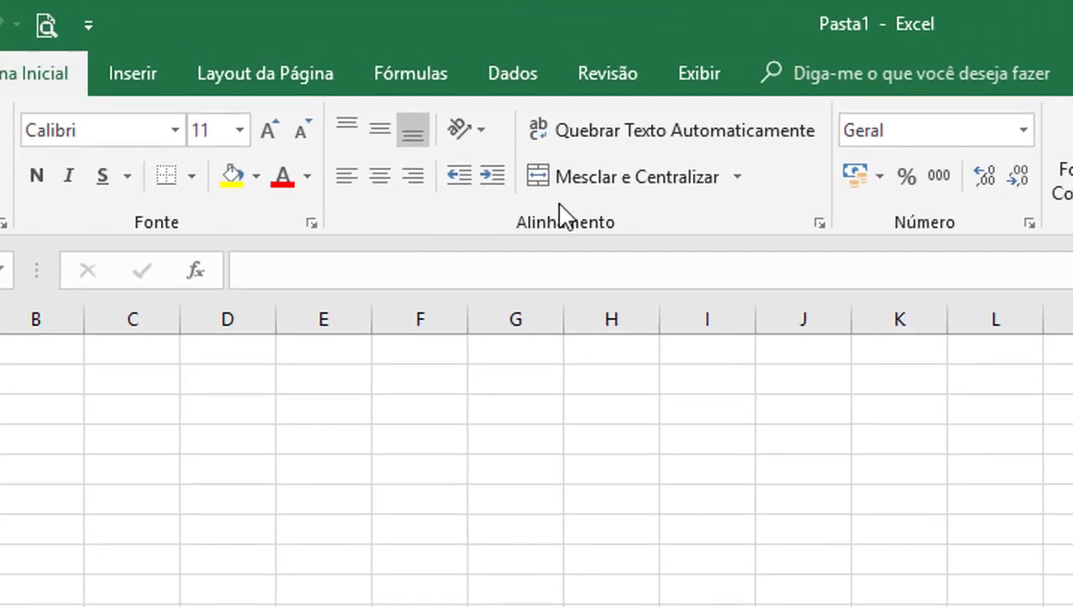
click(521, 74)
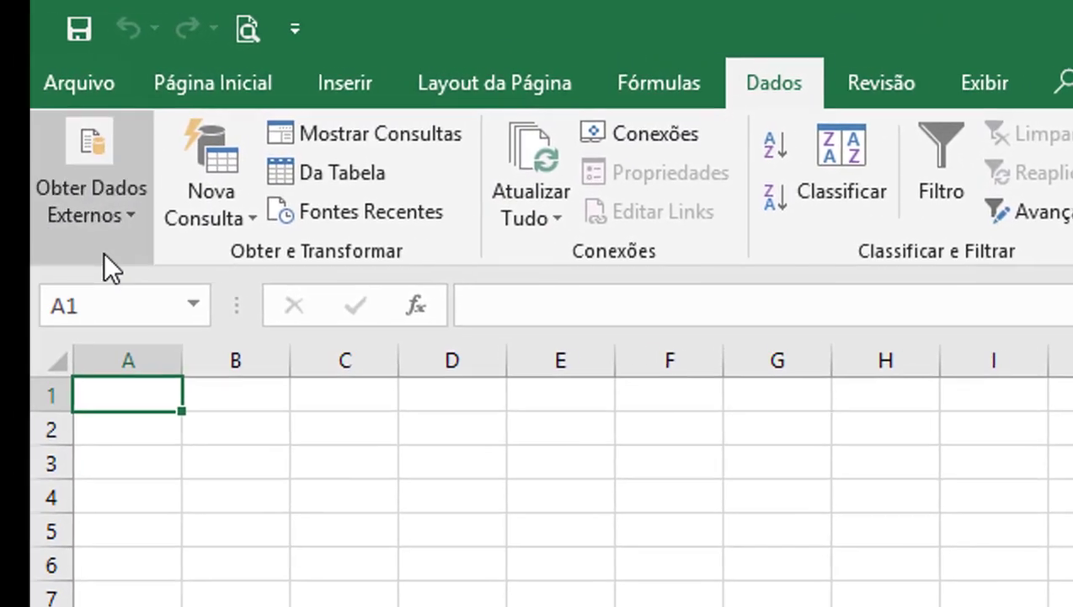
click(77, 208)
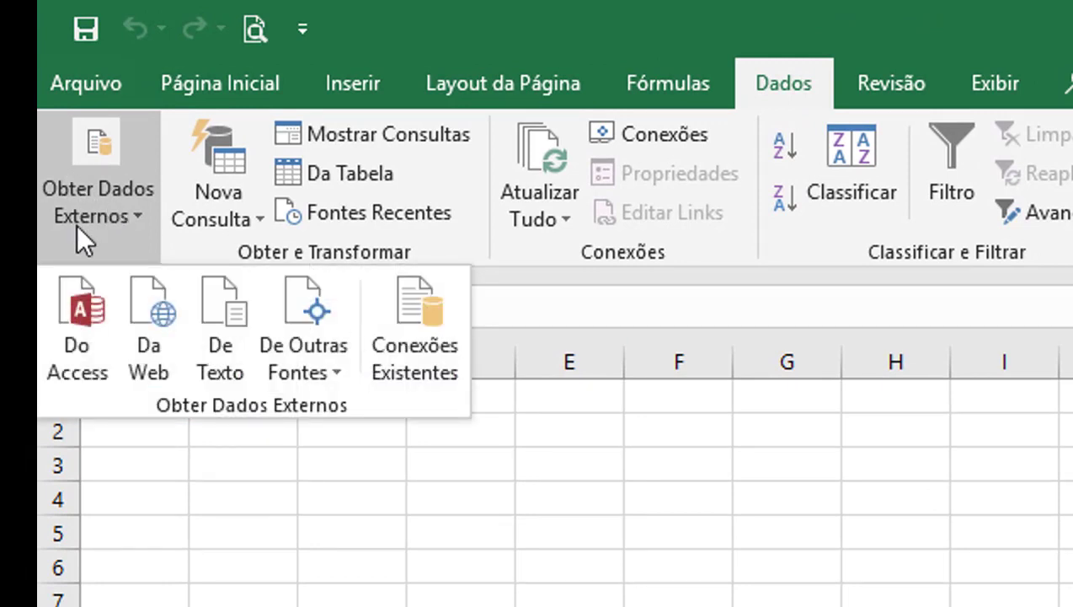
click(222, 346)
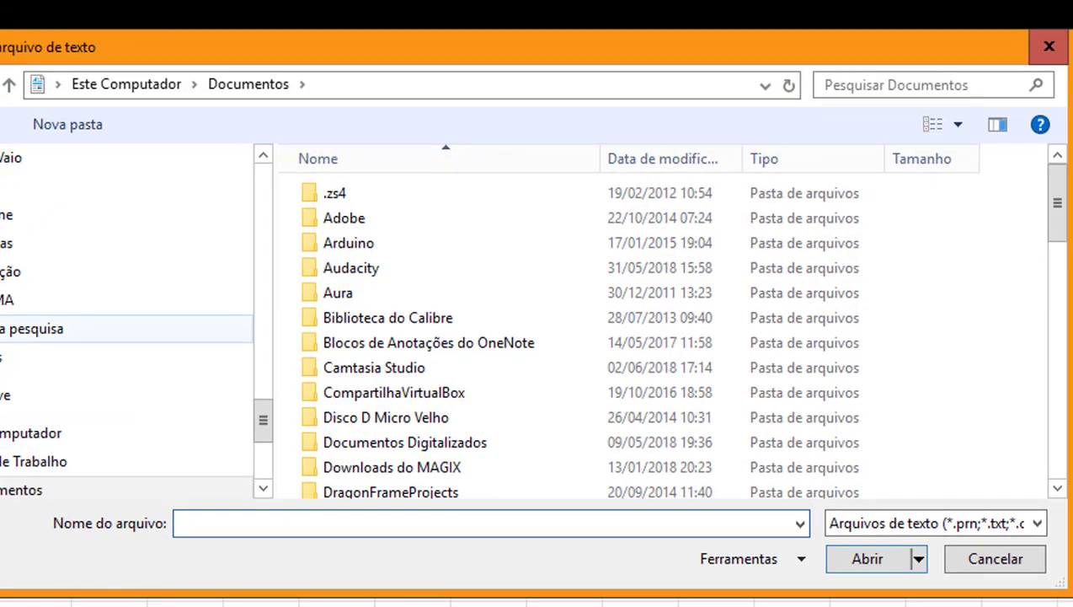
- Browse to the Dropbox UNAMA folder in the import dialog and open its graduação subfolder
click(2, 300)
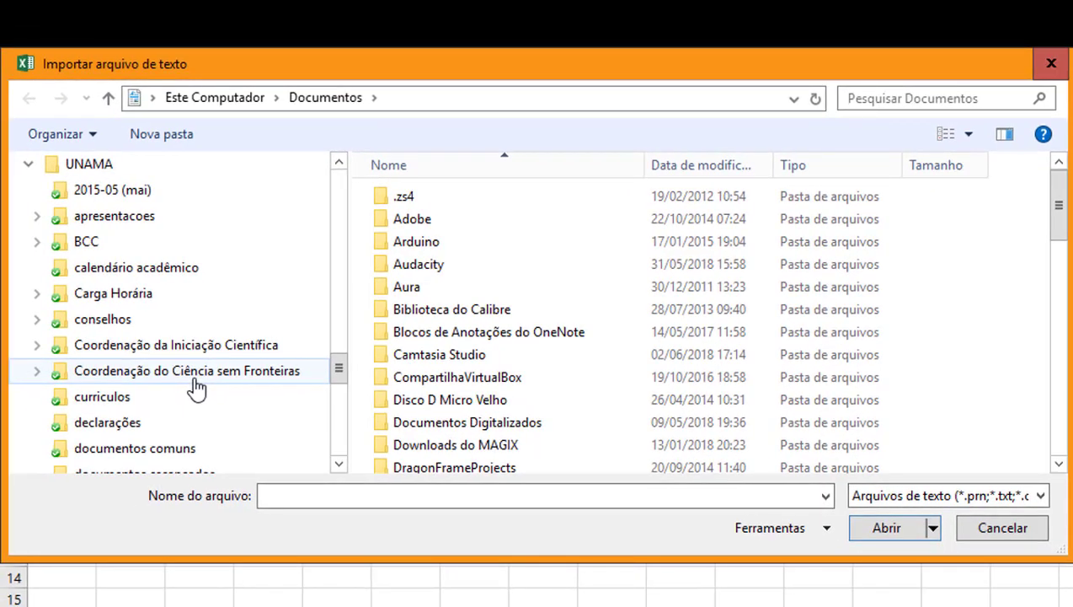
scroll(196, 387, down, 1)
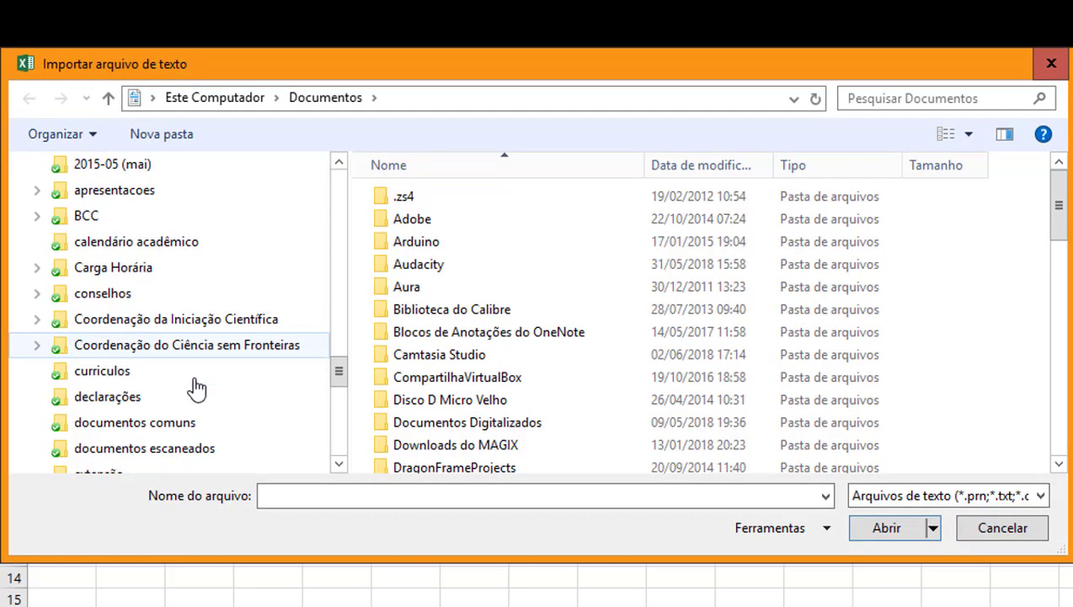
scroll(196, 386, down, 5)
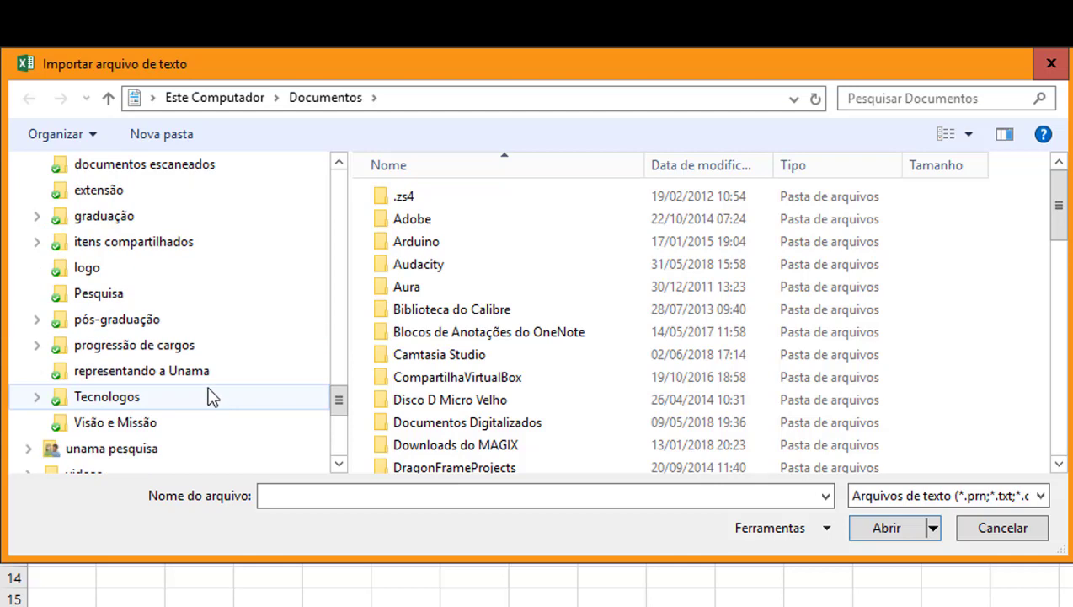
scroll(211, 396, up, 8)
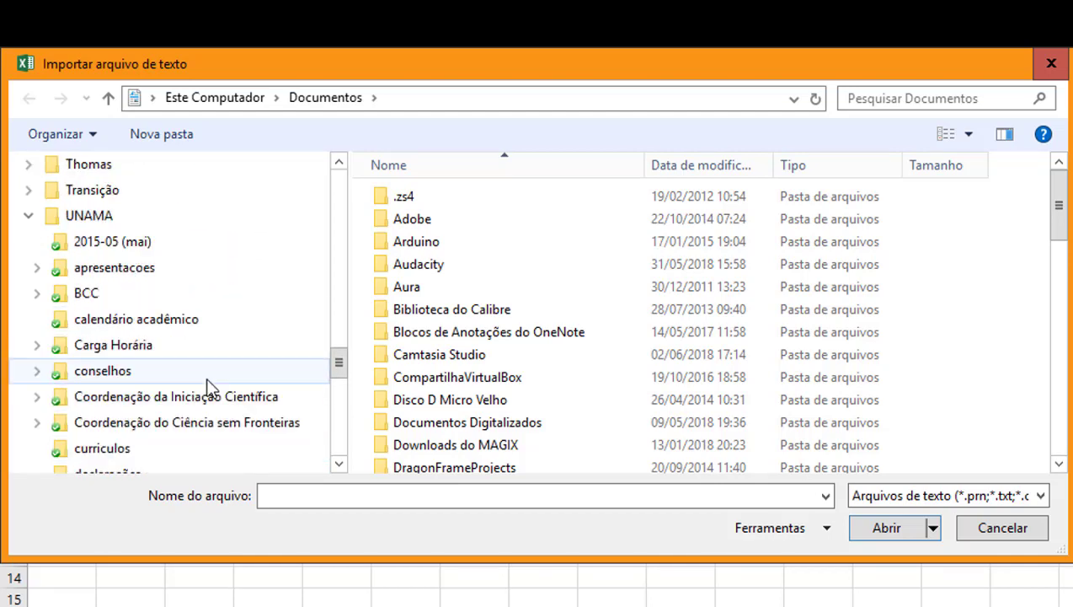
click(100, 372)
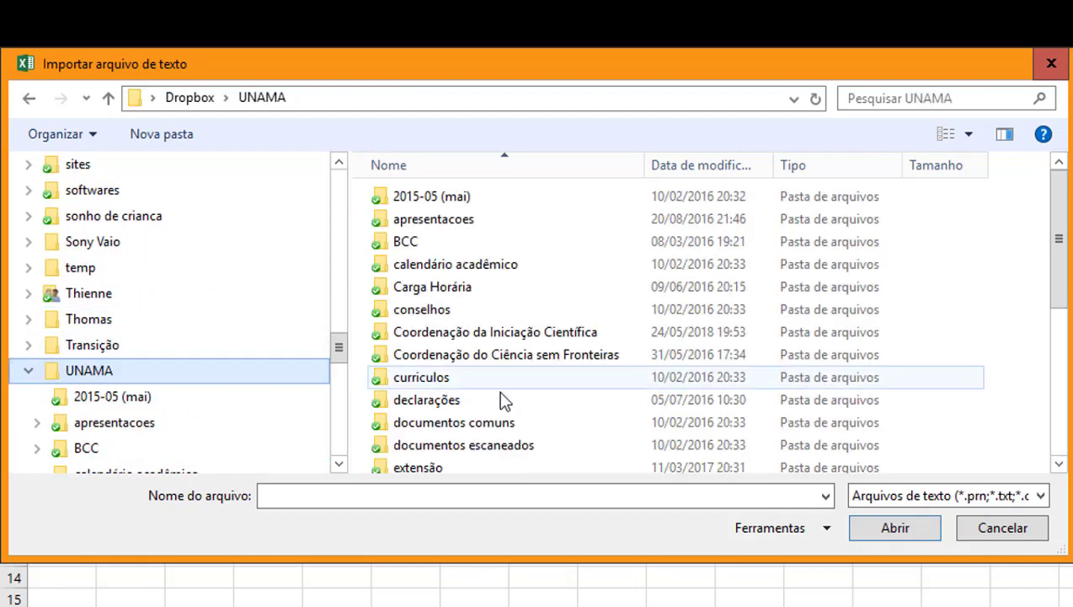
scroll(543, 402, down, 4)
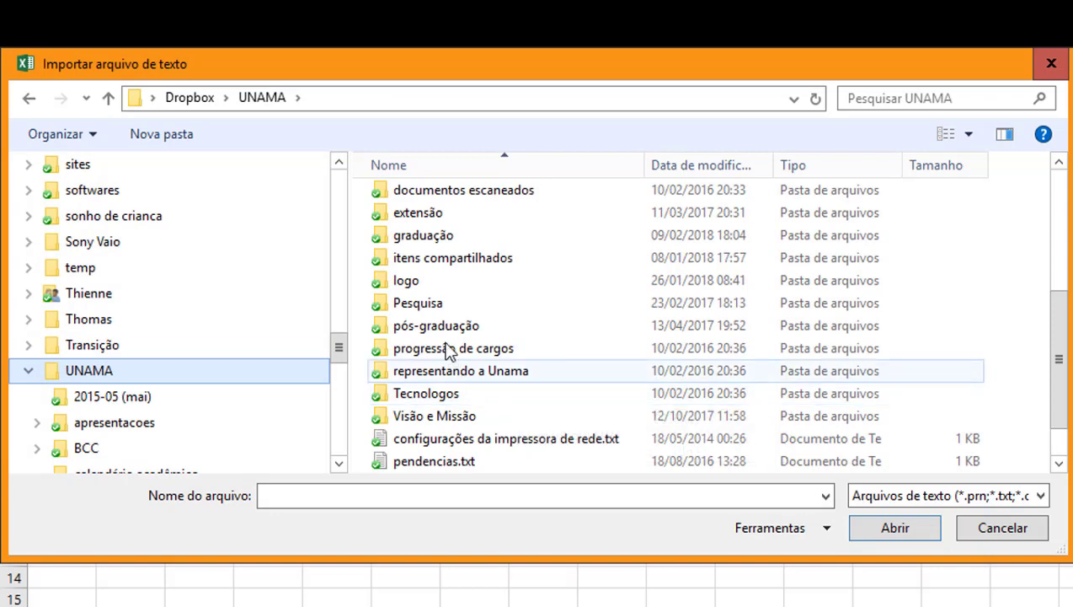
click(441, 236)
double_click(441, 237)
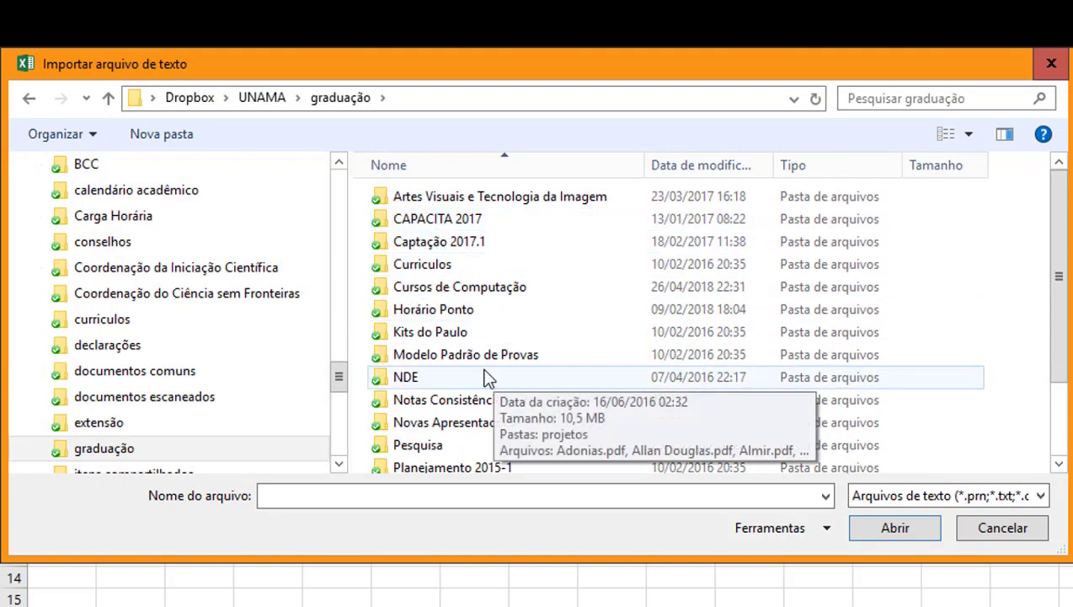
- Open Cursos de Computação, Ciência - Analise de desempenho, simulacao, LAN and Prova de 2018-1 in turn, and set the file filter to Todos os arquivos (*.*)
double_click(467, 288)
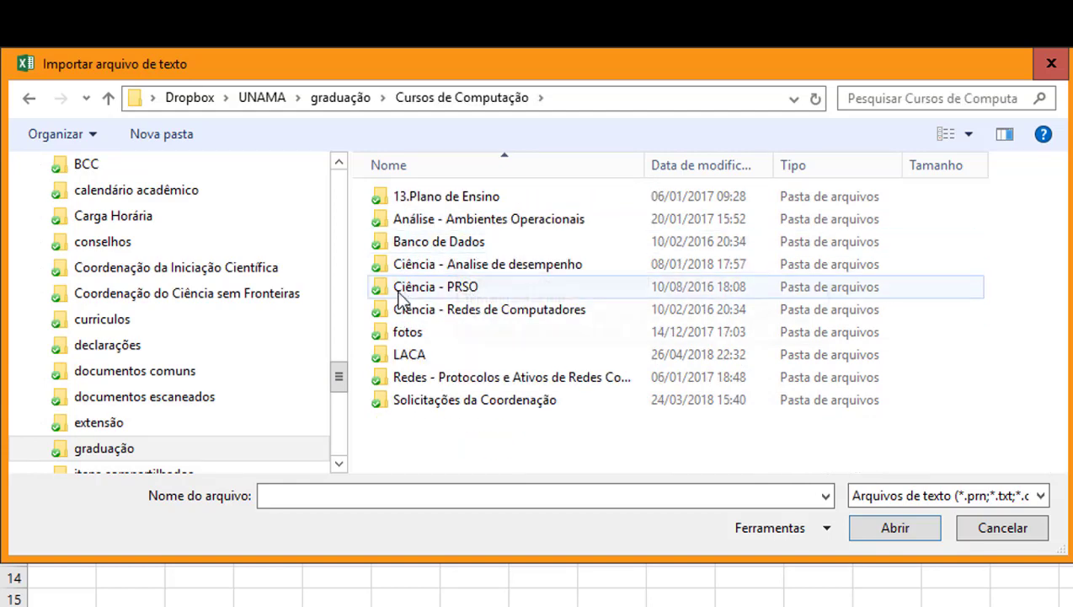
double_click(482, 268)
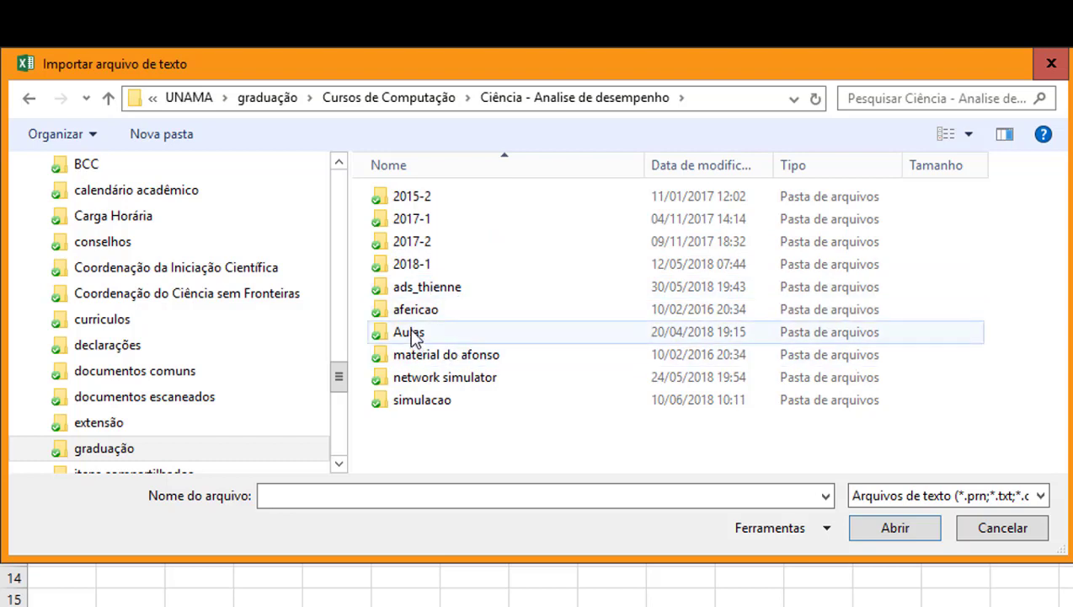
double_click(421, 400)
click(405, 267)
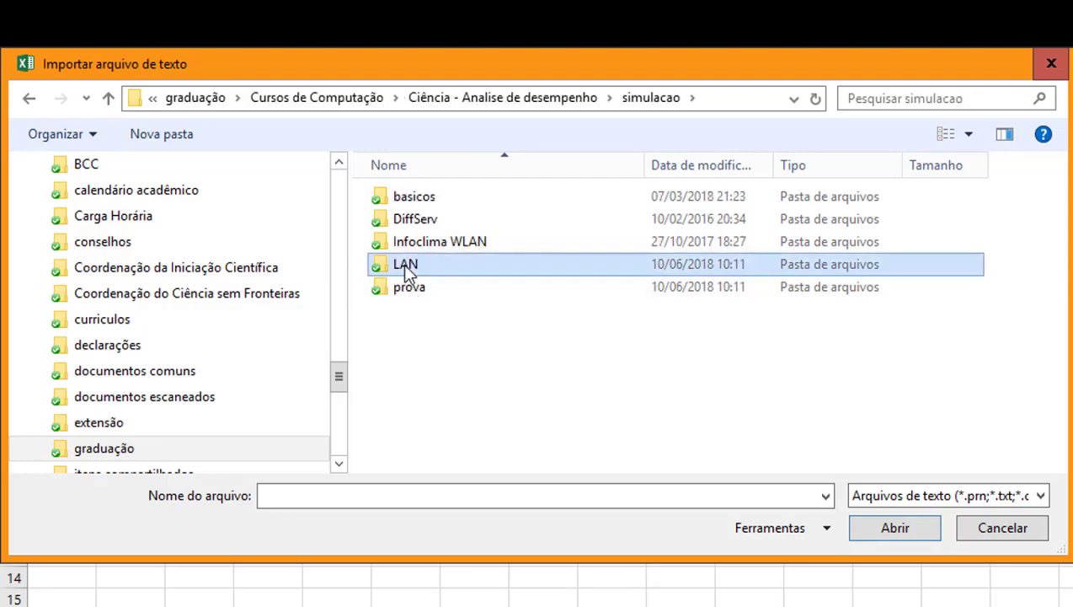
double_click(405, 266)
double_click(428, 204)
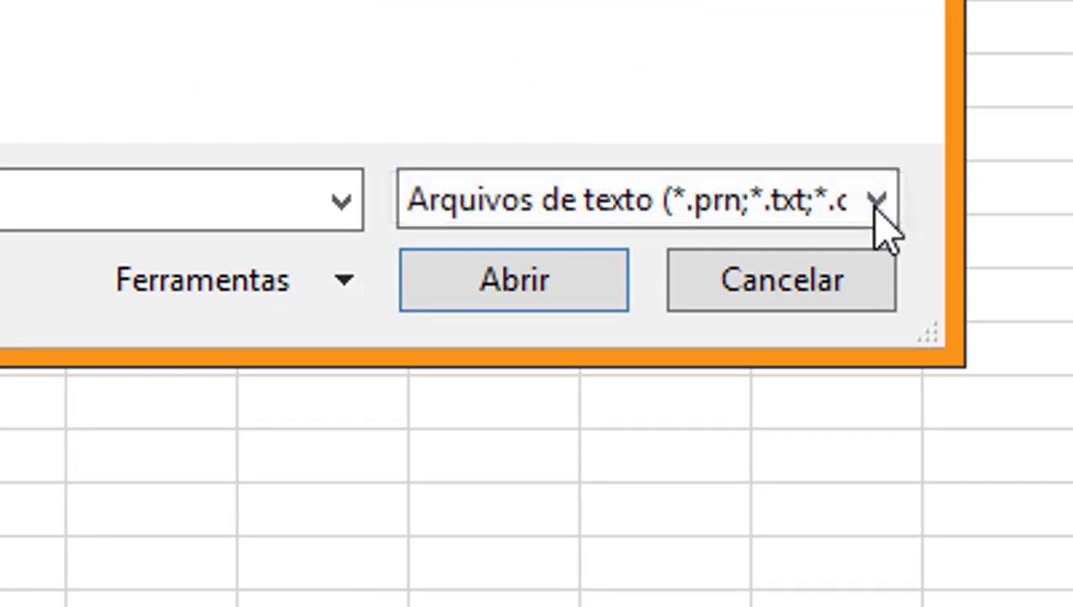
click(880, 203)
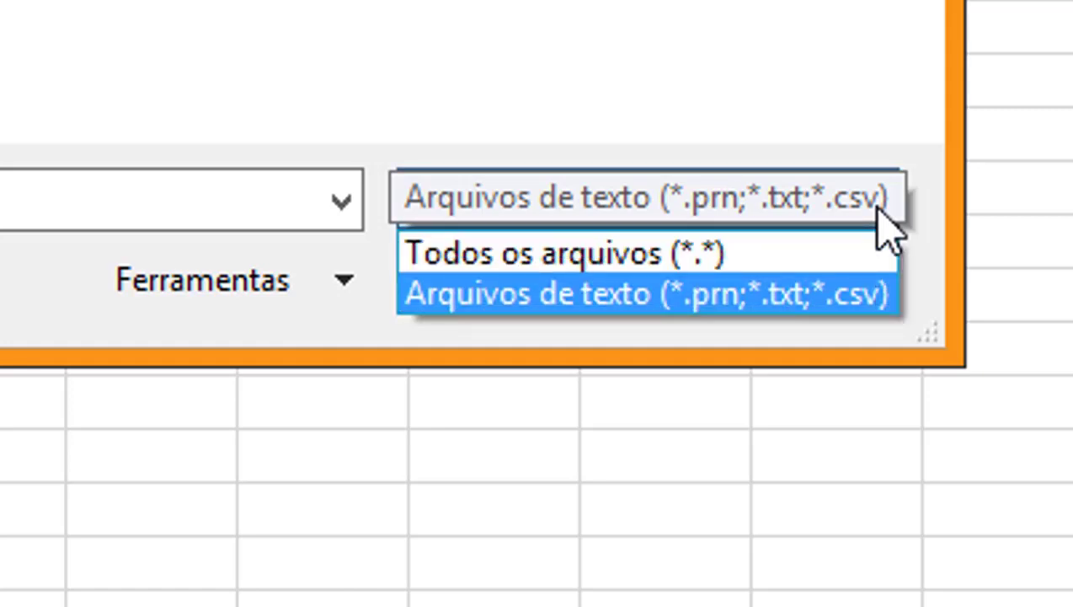
click(687, 253)
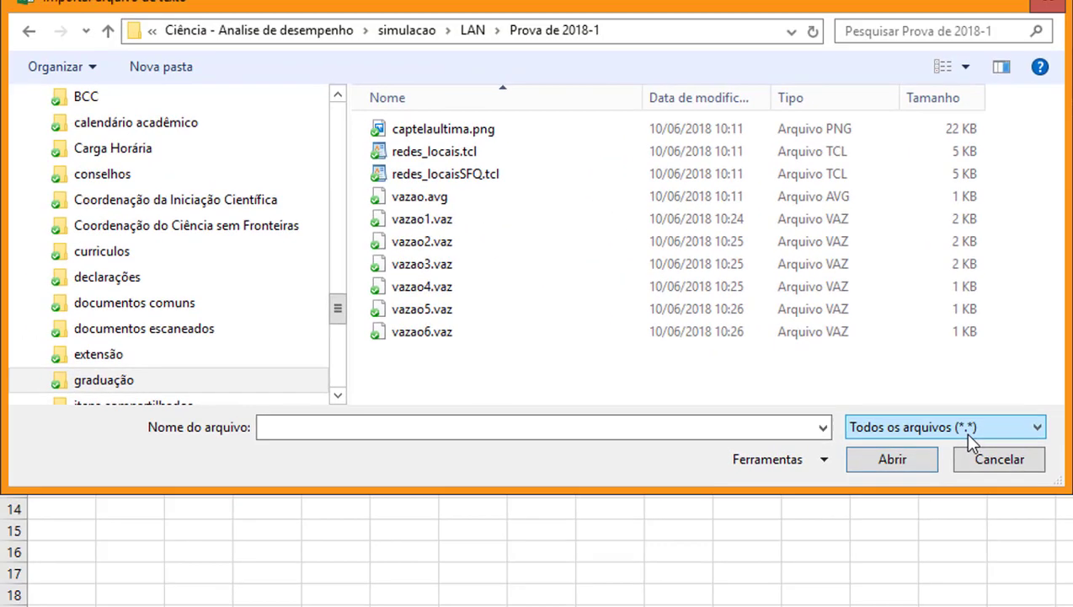
- Import vazao1.vaz as fixed-width (Largura fixa) text into the existing sheet at A1 and look through the imported columns
click(449, 226)
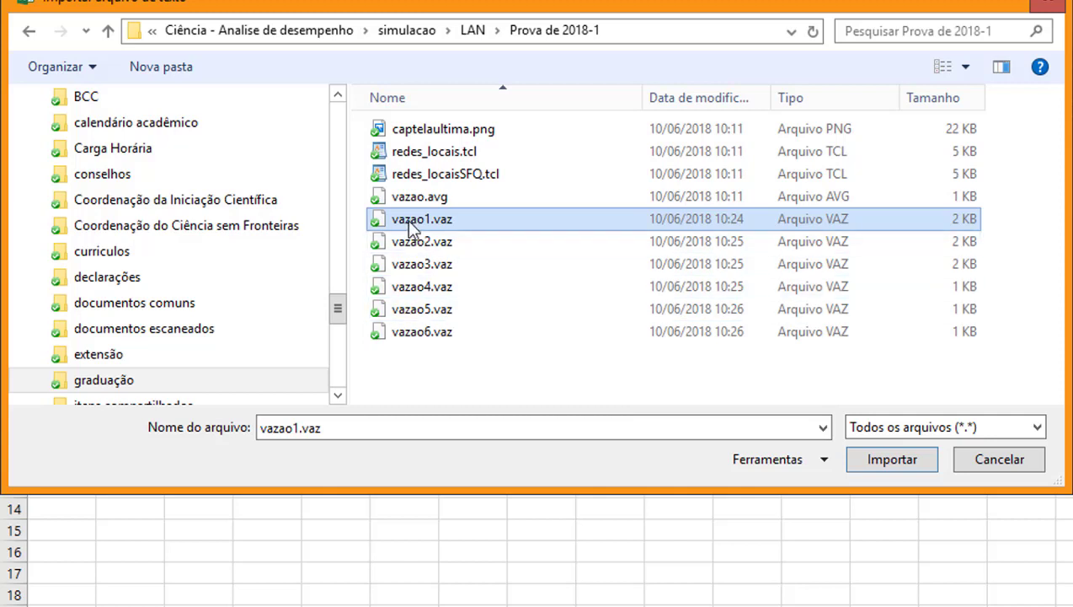
click(900, 463)
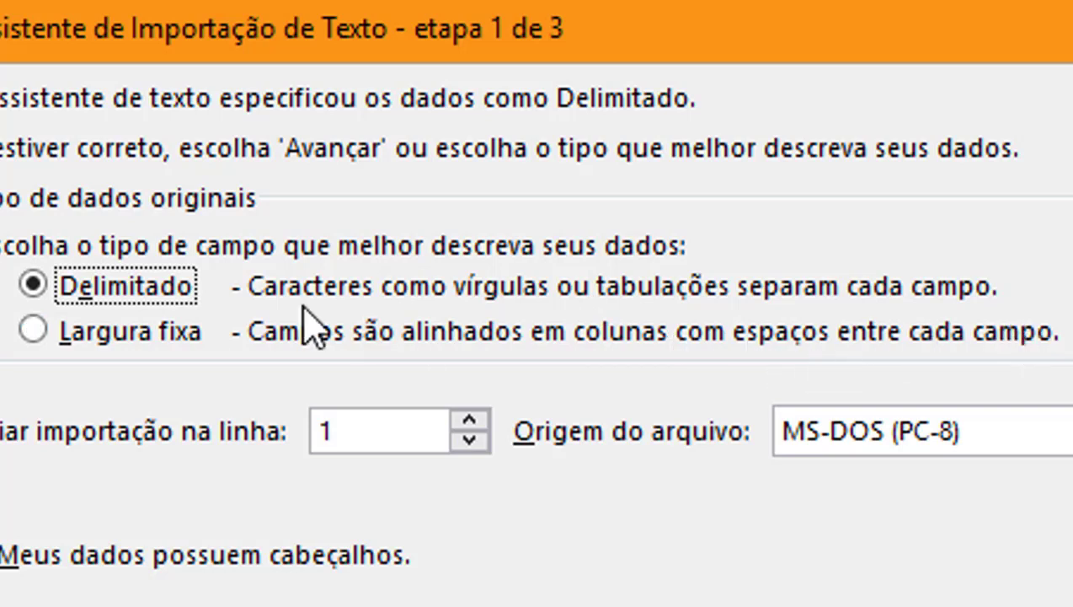
click(34, 332)
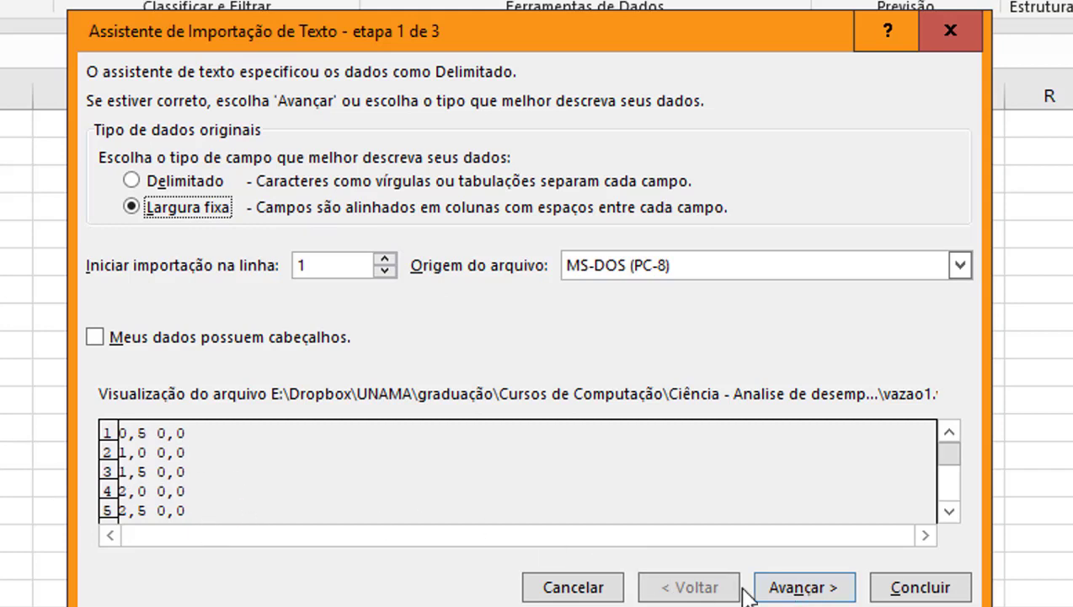
click(840, 590)
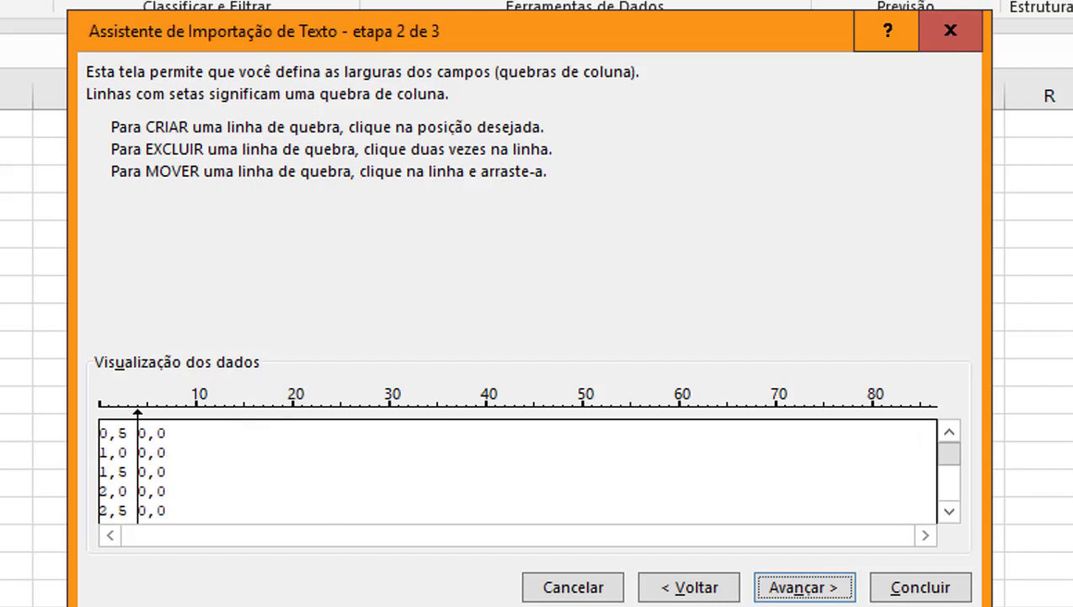
click(824, 592)
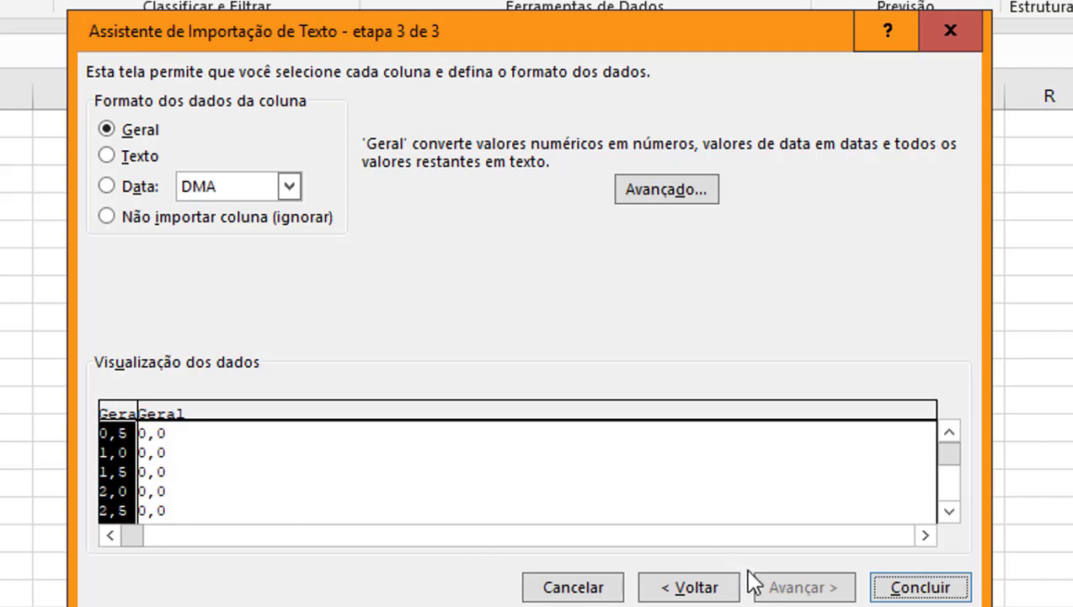
click(920, 587)
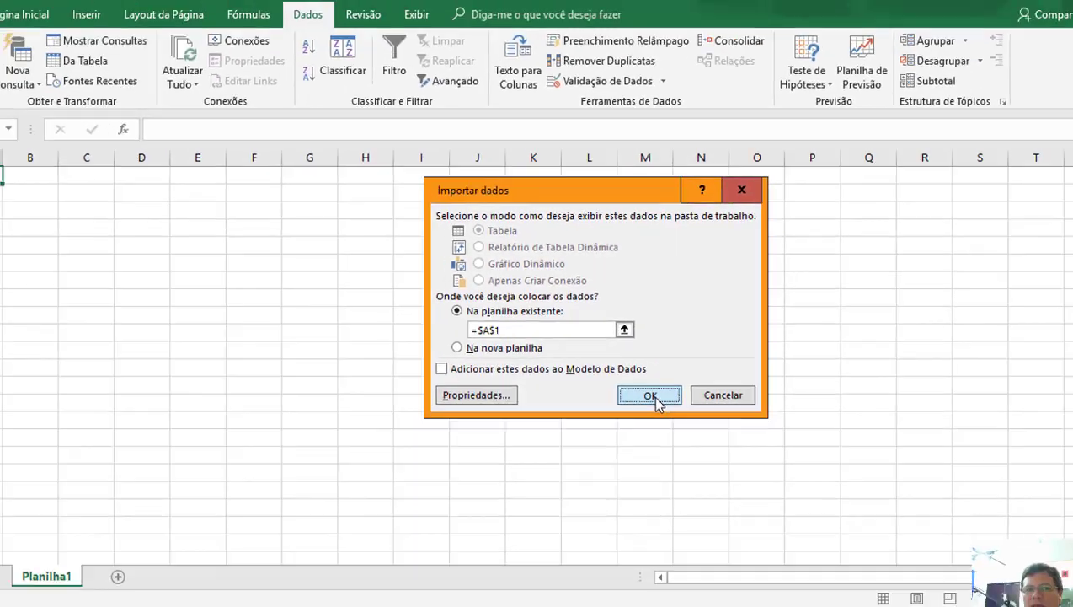
click(622, 477)
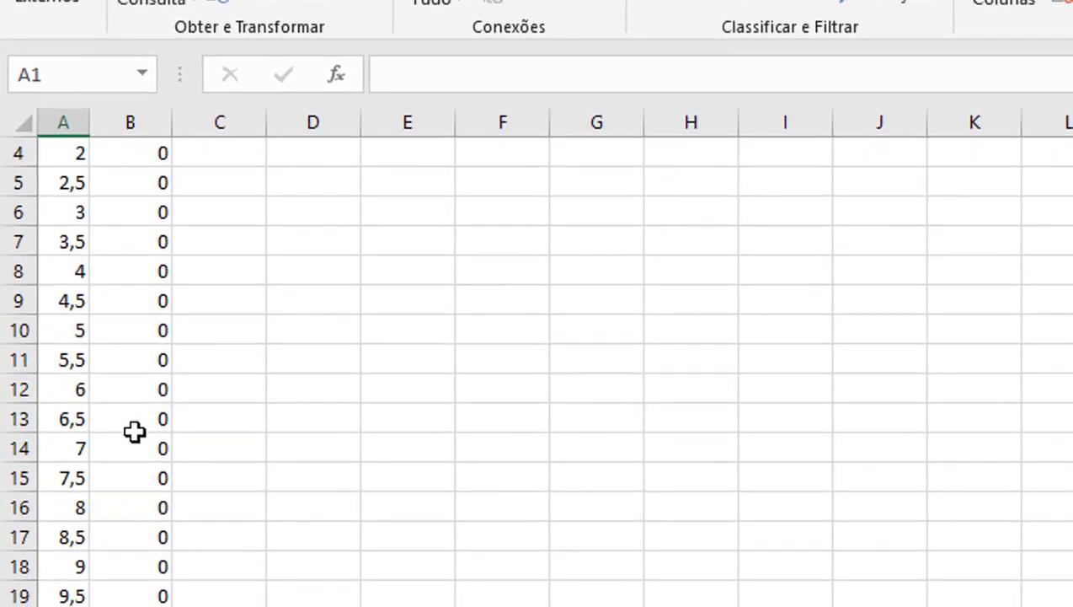
scroll(135, 431, down, 6)
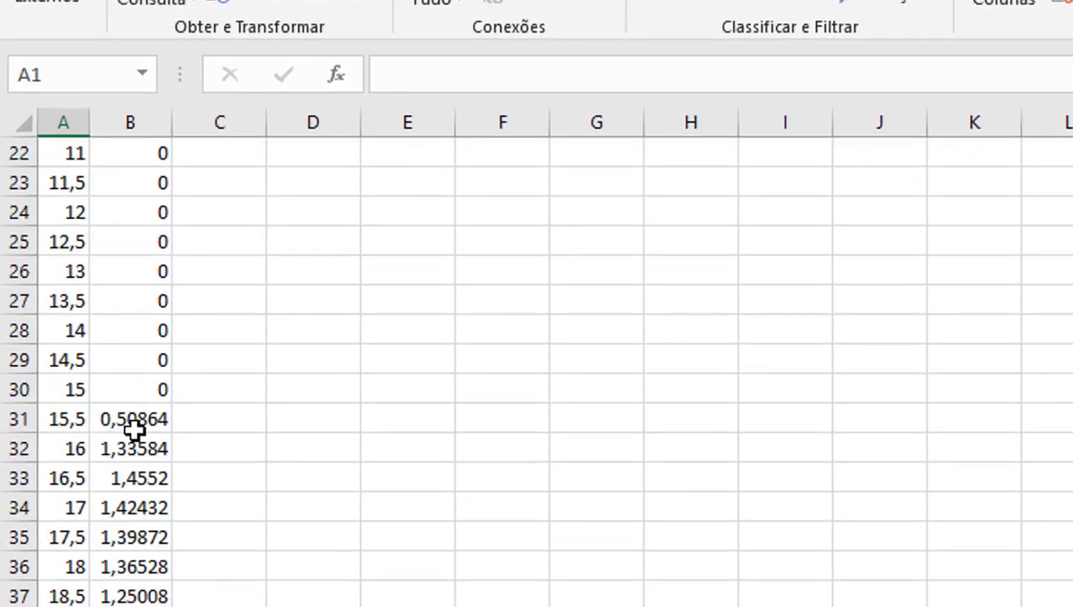
scroll(135, 432, up, 7)
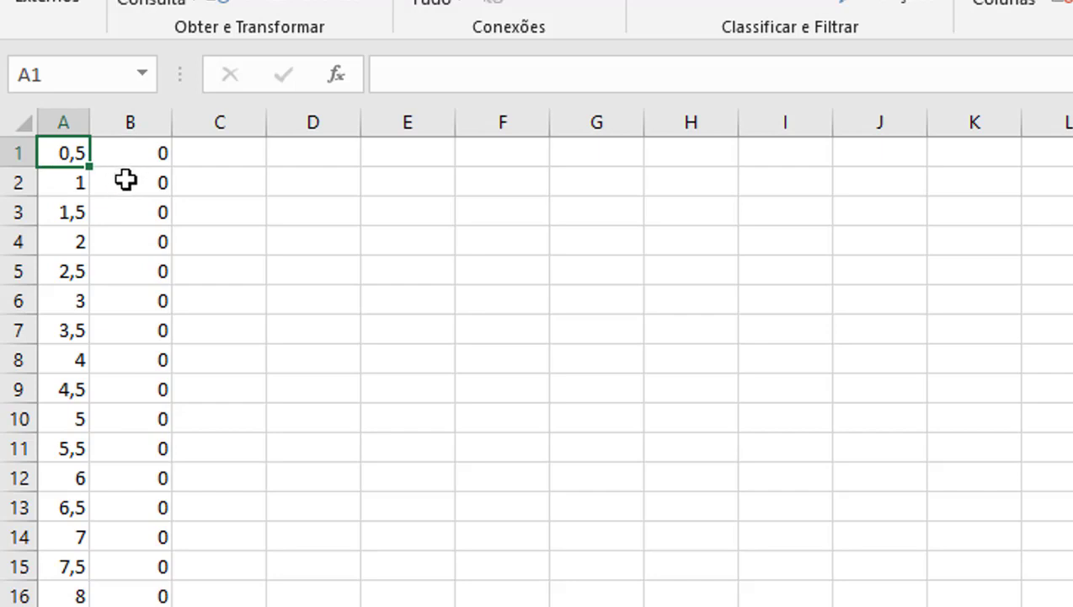
- Start a text-file import at cell D1, show Todos os arquivos (*.*) and choose vazao2.vaz for import
click(327, 162)
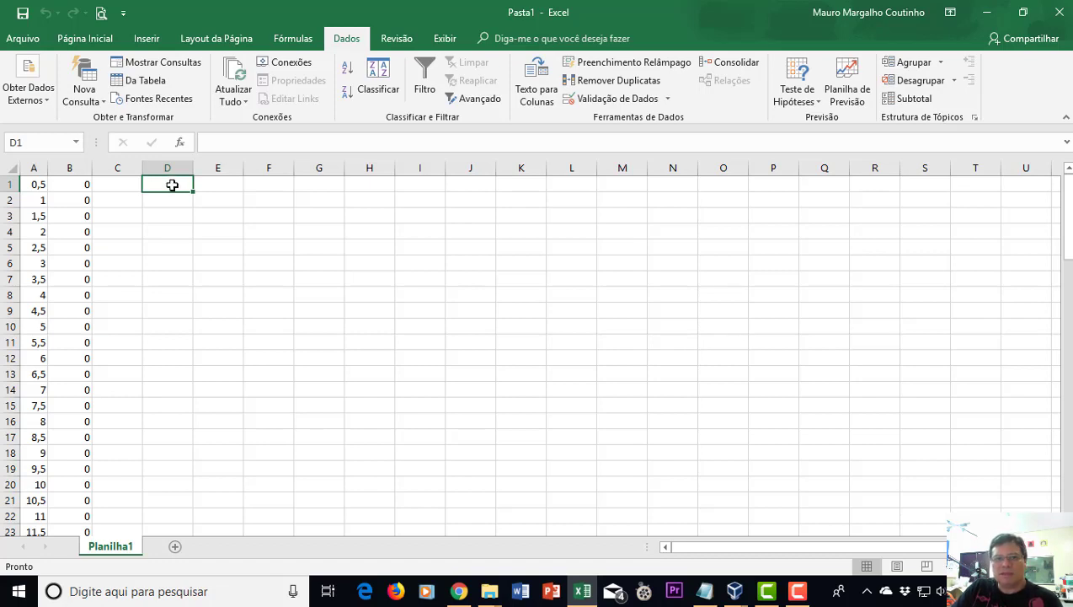
click(24, 102)
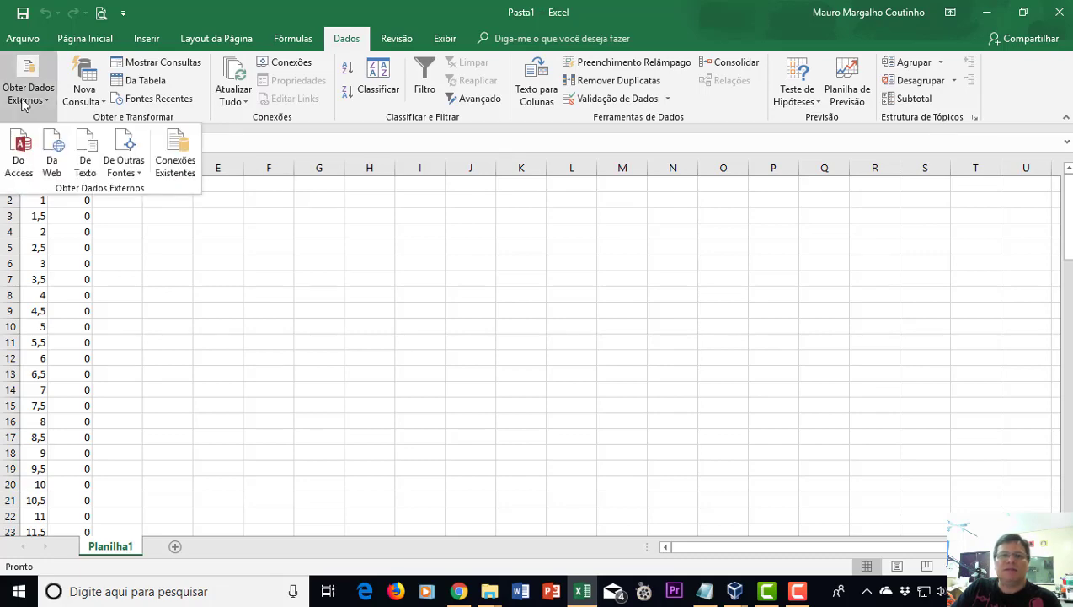
click(87, 152)
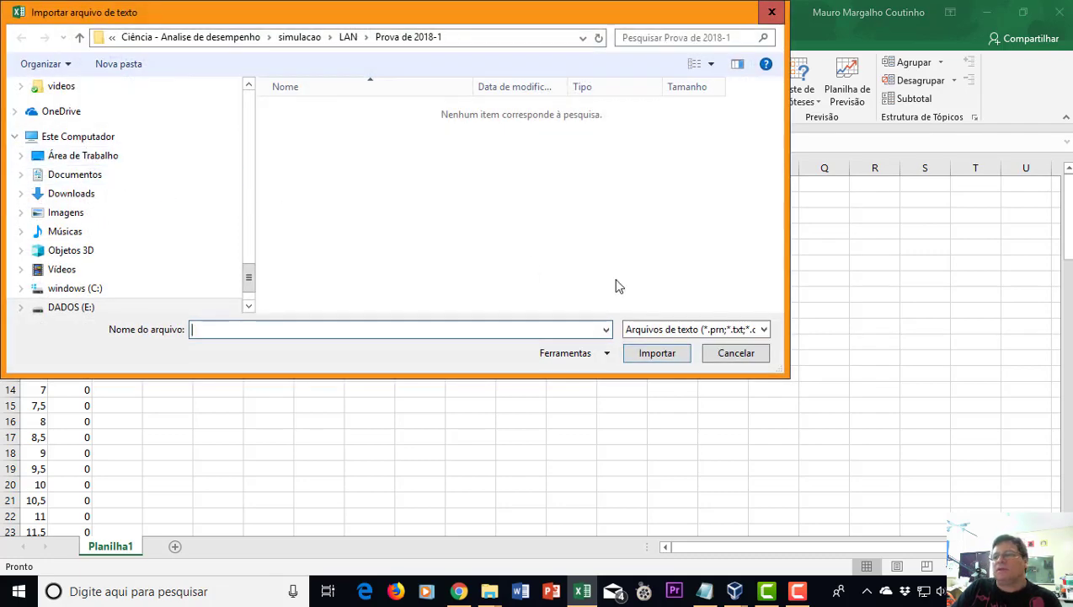
click(719, 335)
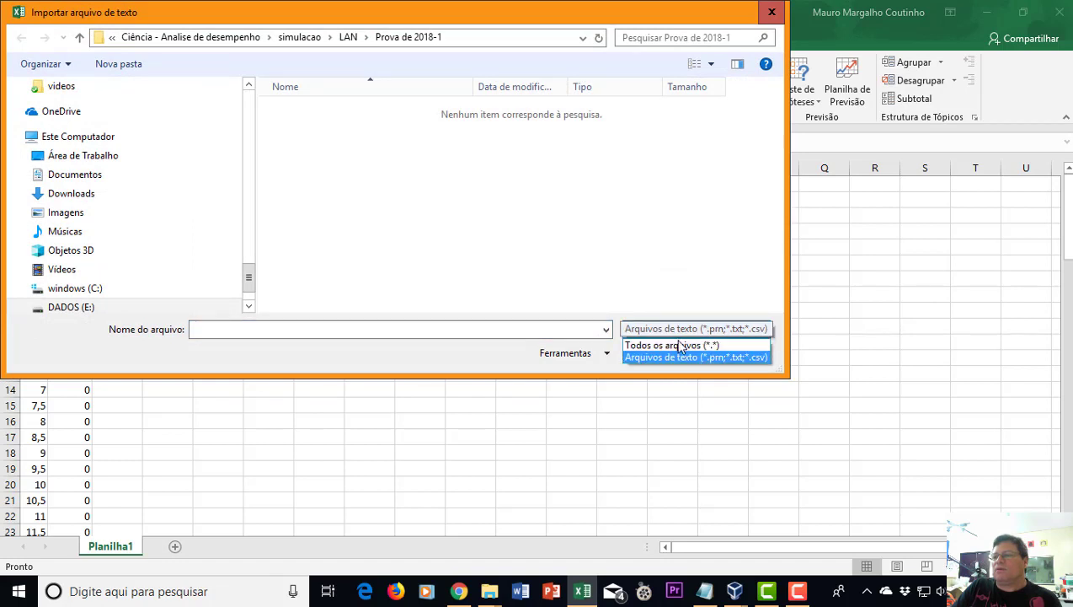
click(684, 343)
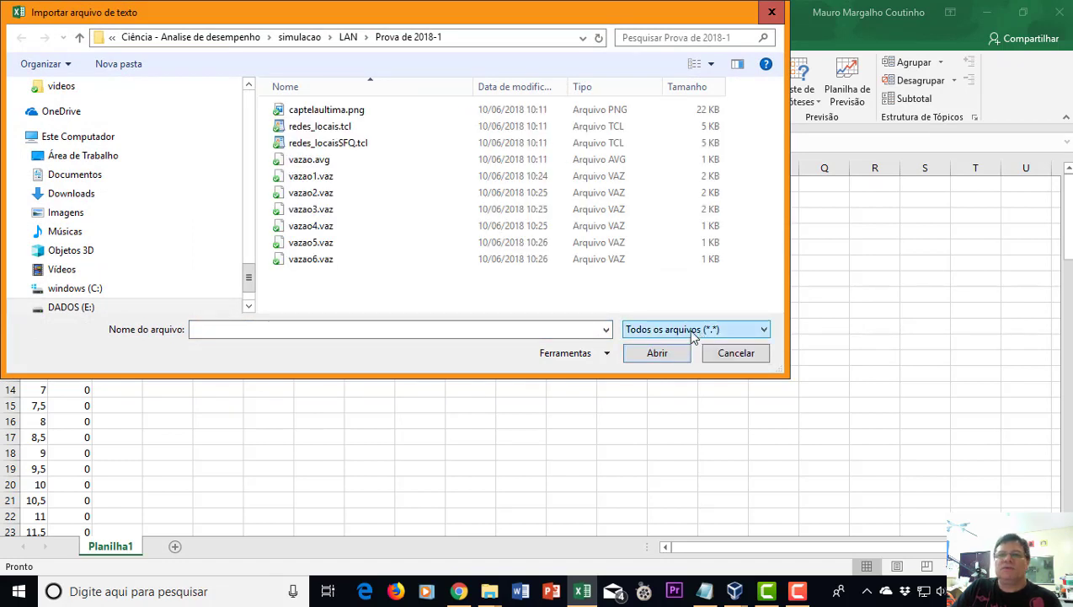
click(308, 196)
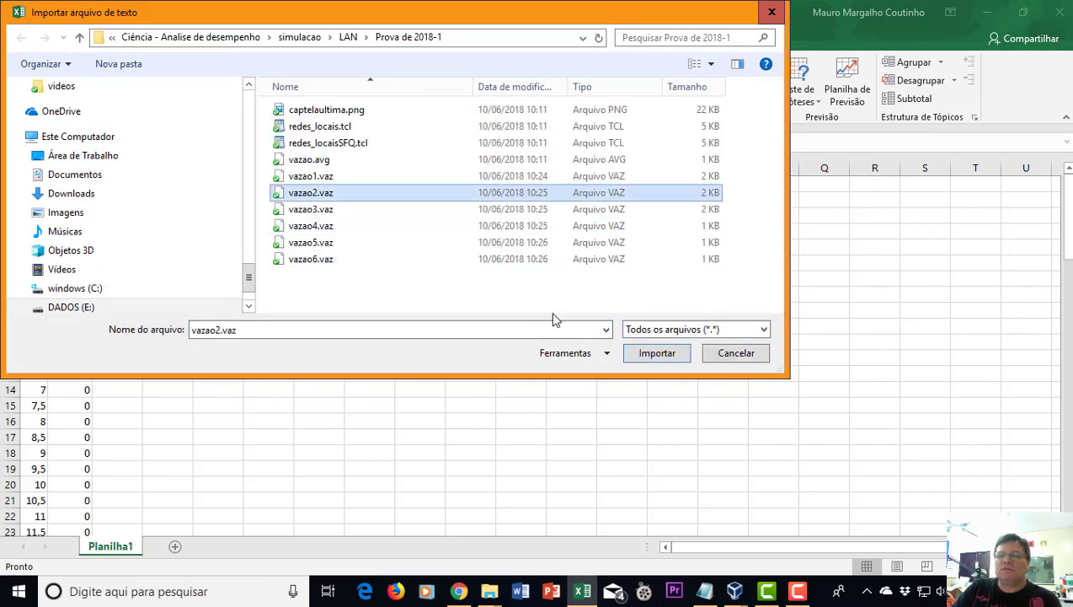
click(657, 353)
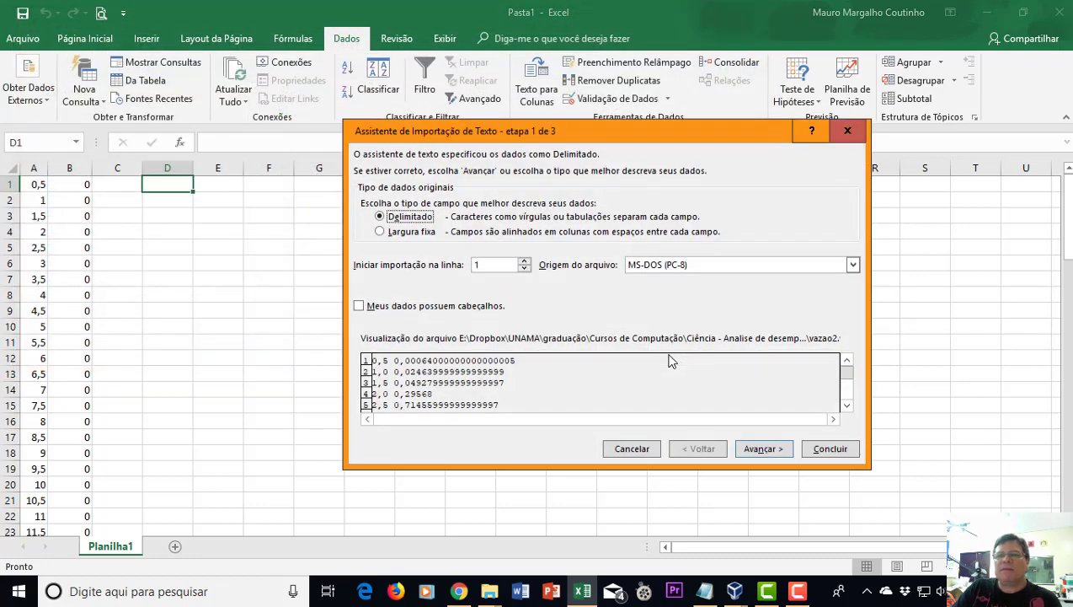
- Import the vazao2.vaz data as Largura fixa, with a column break at position 4, into the existing sheet at D1
click(380, 231)
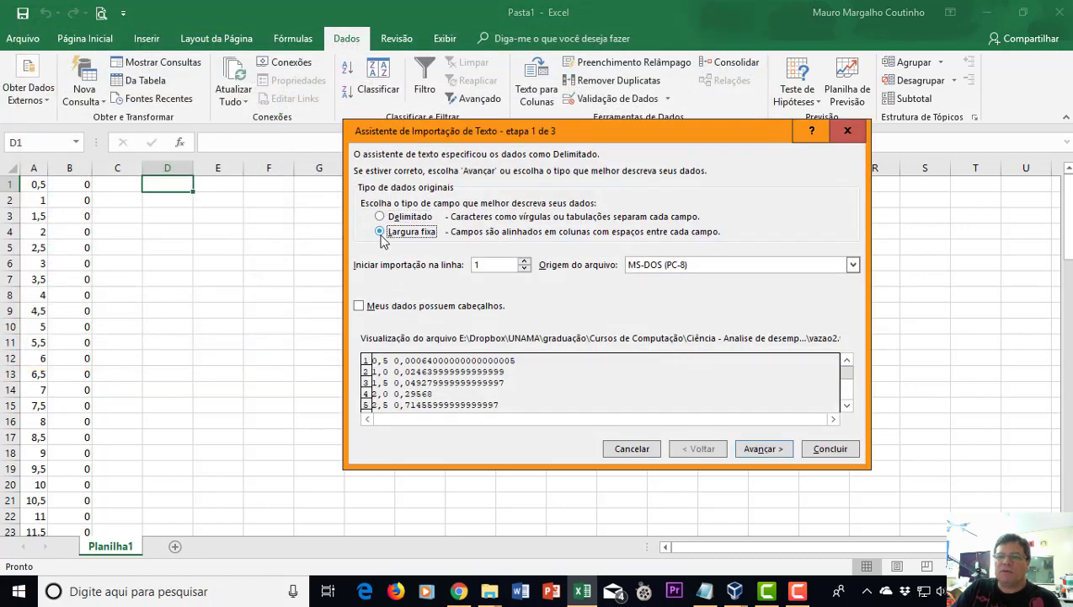
click(759, 447)
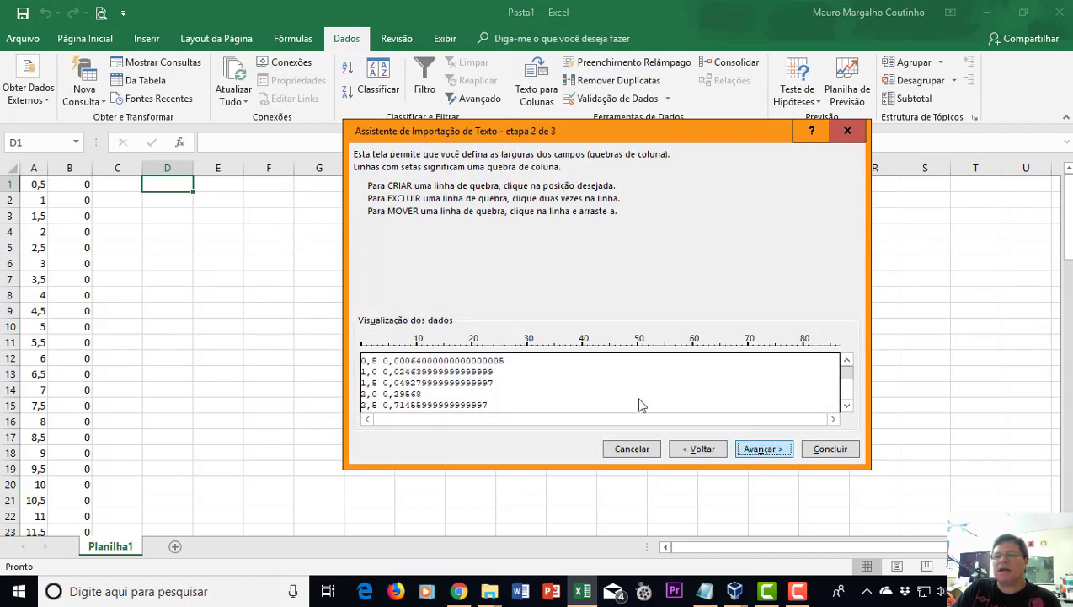
click(384, 362)
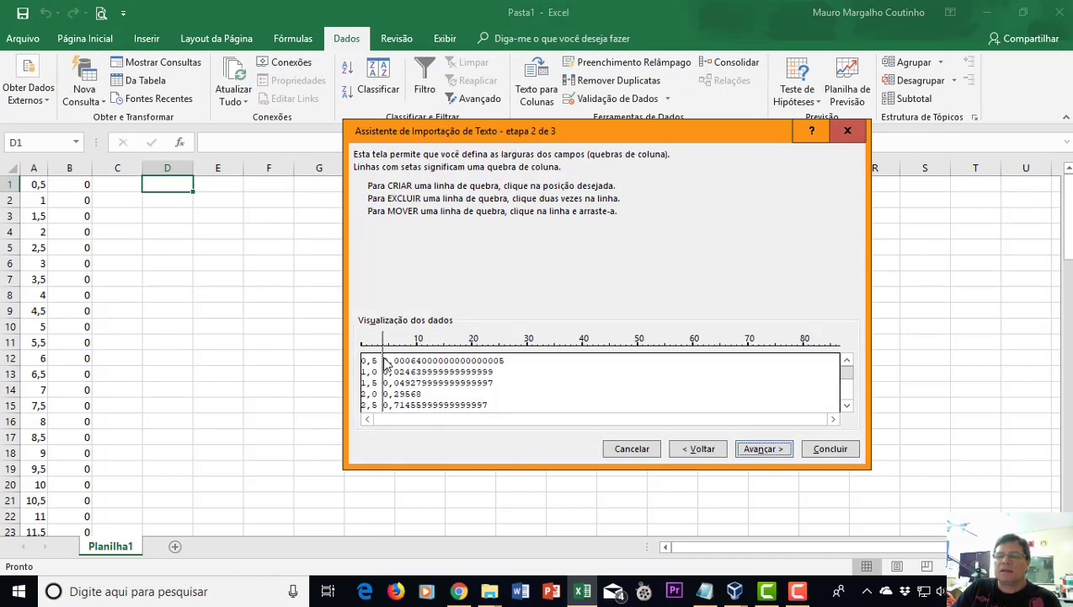
click(764, 449)
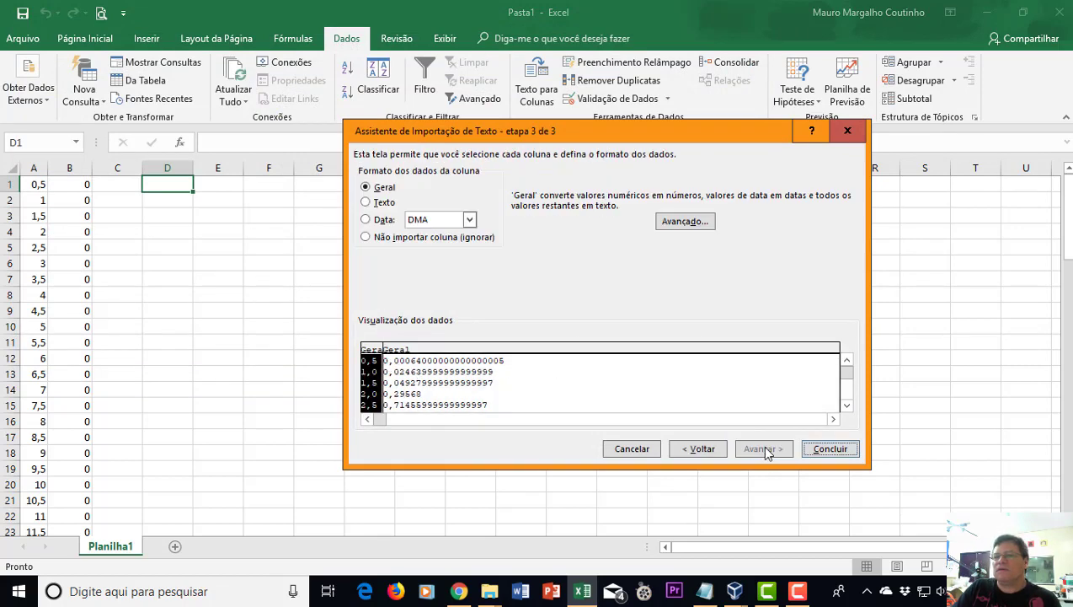
click(837, 451)
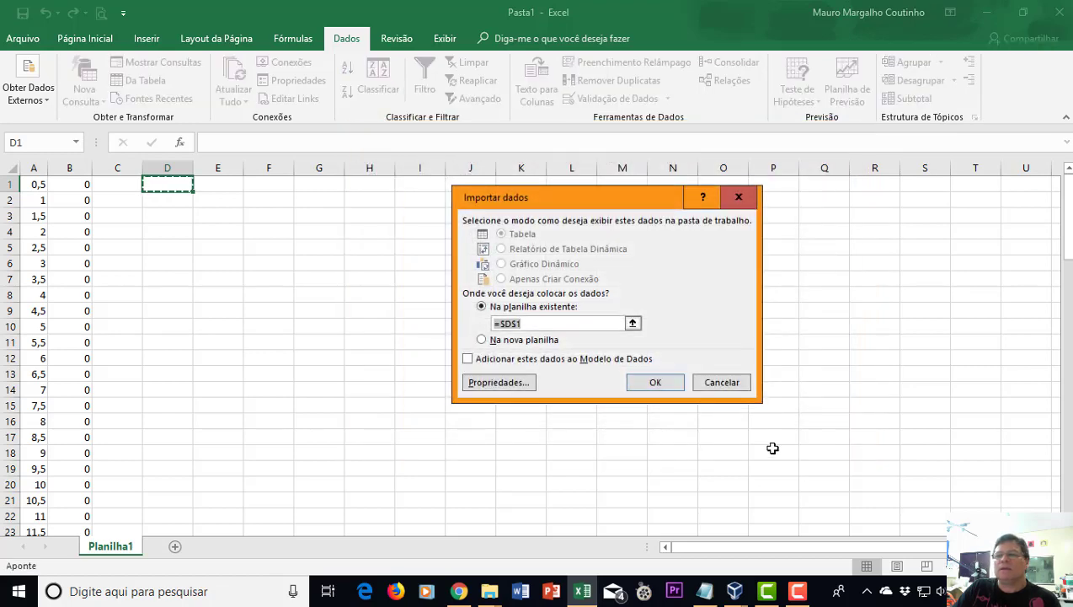
click(663, 385)
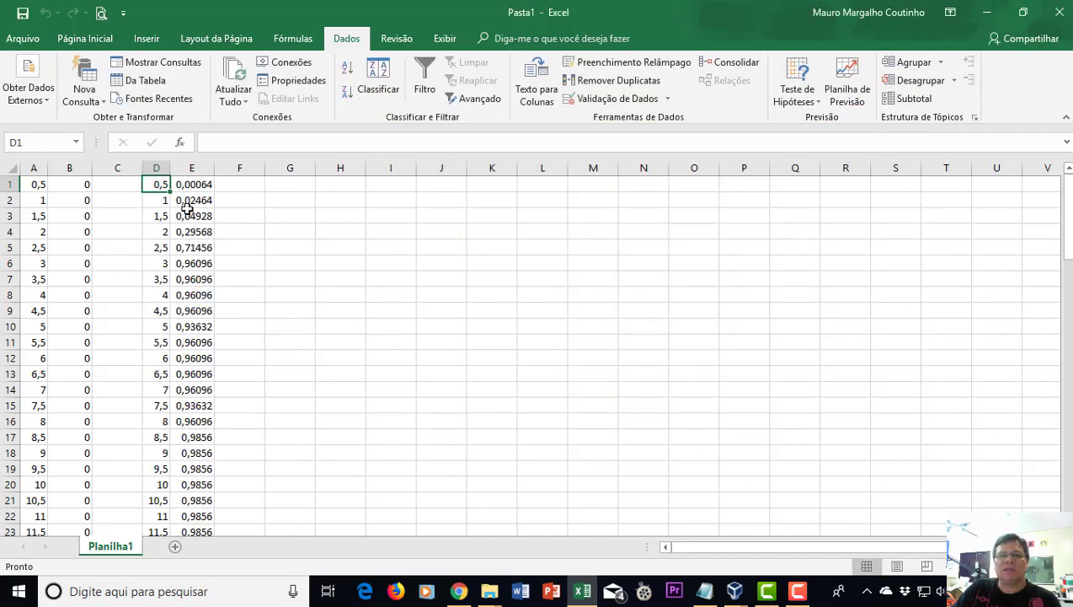
- Start a text-file import at cell G1, show Todos os arquivos (*.*) and choose vazao3.vaz for import
click(289, 187)
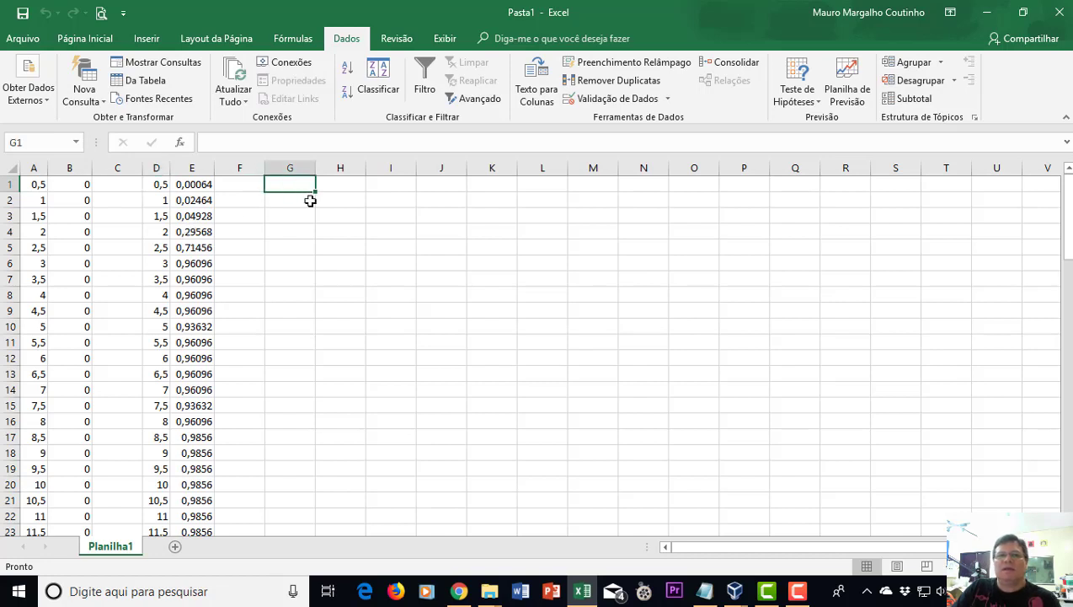
click(37, 103)
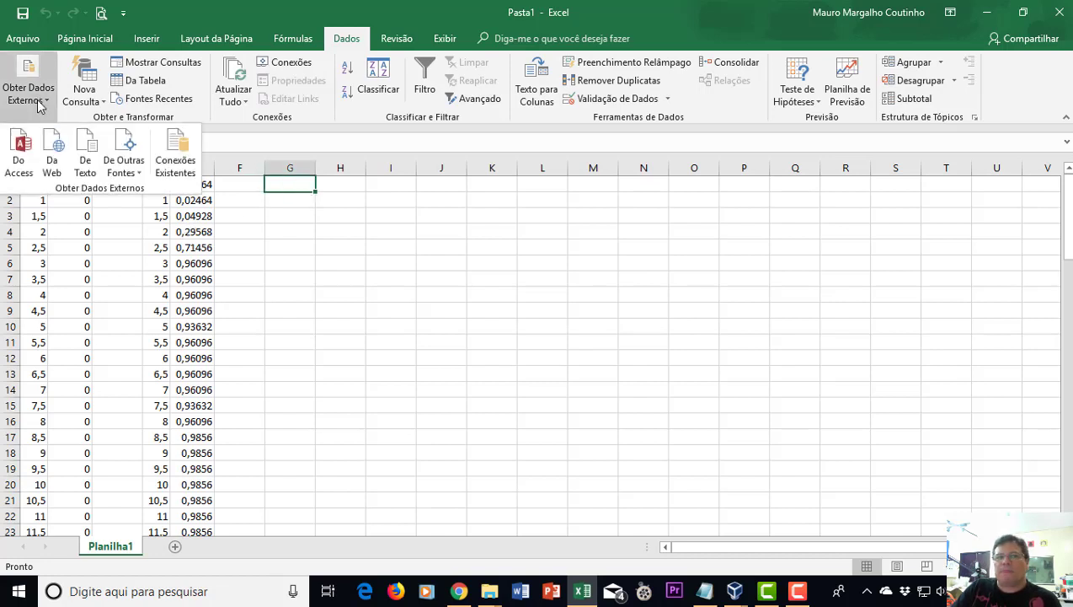
click(86, 157)
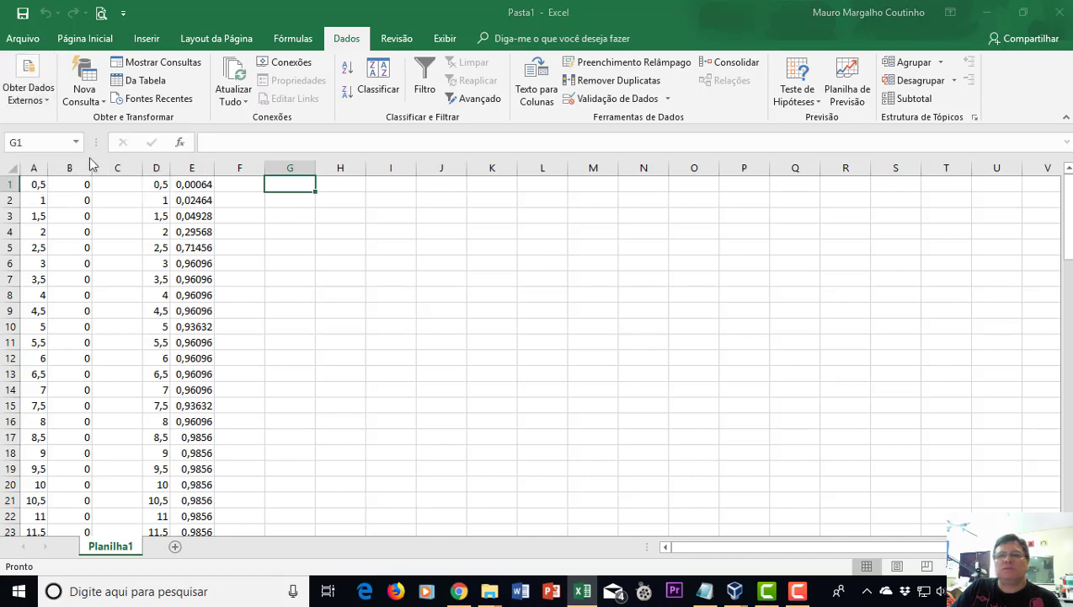
click(738, 329)
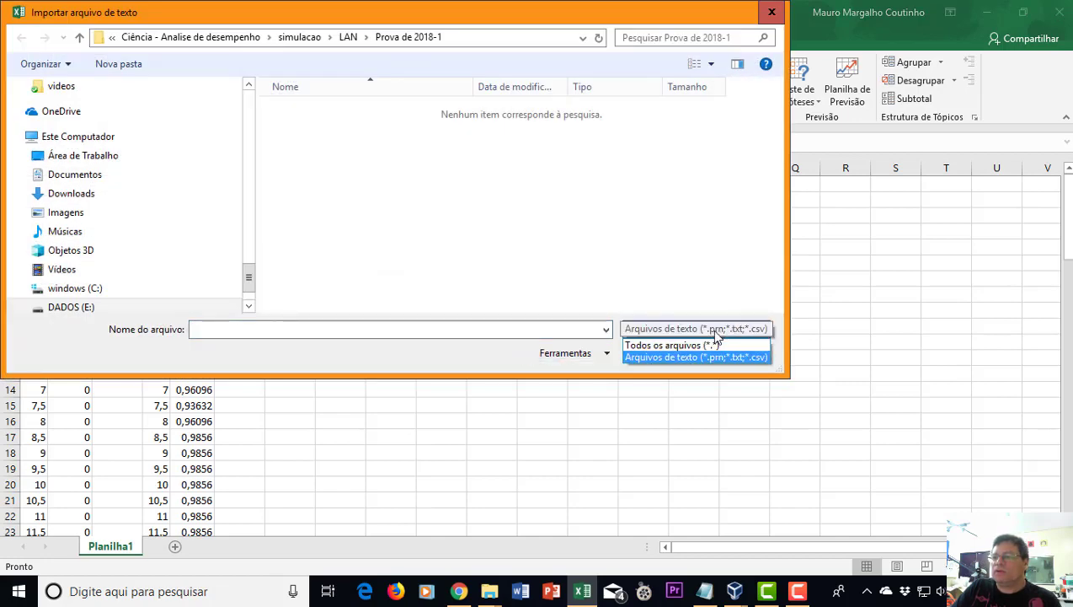
click(704, 346)
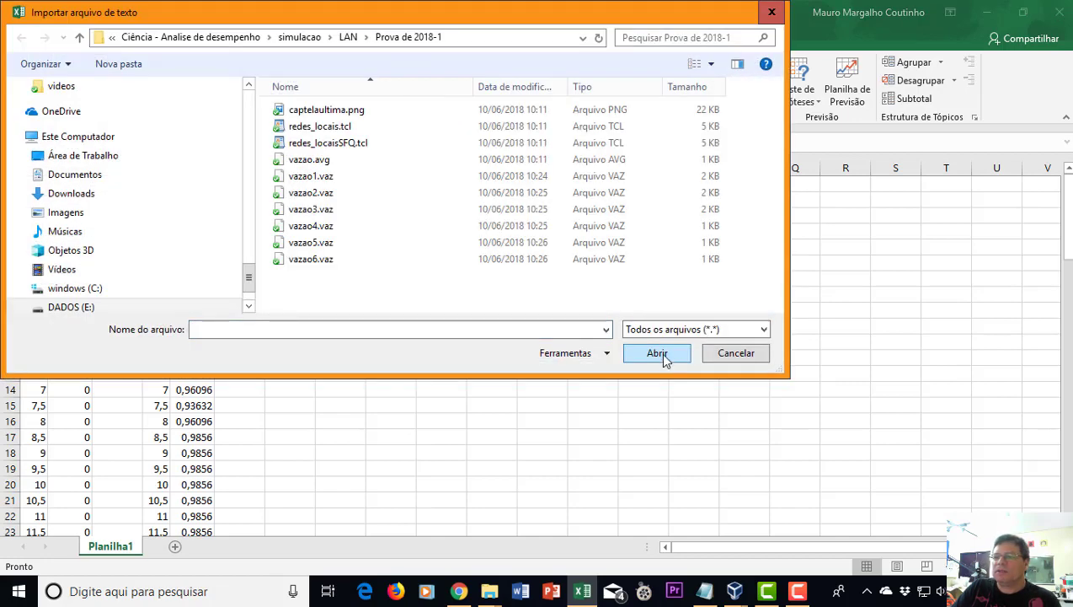
click(315, 212)
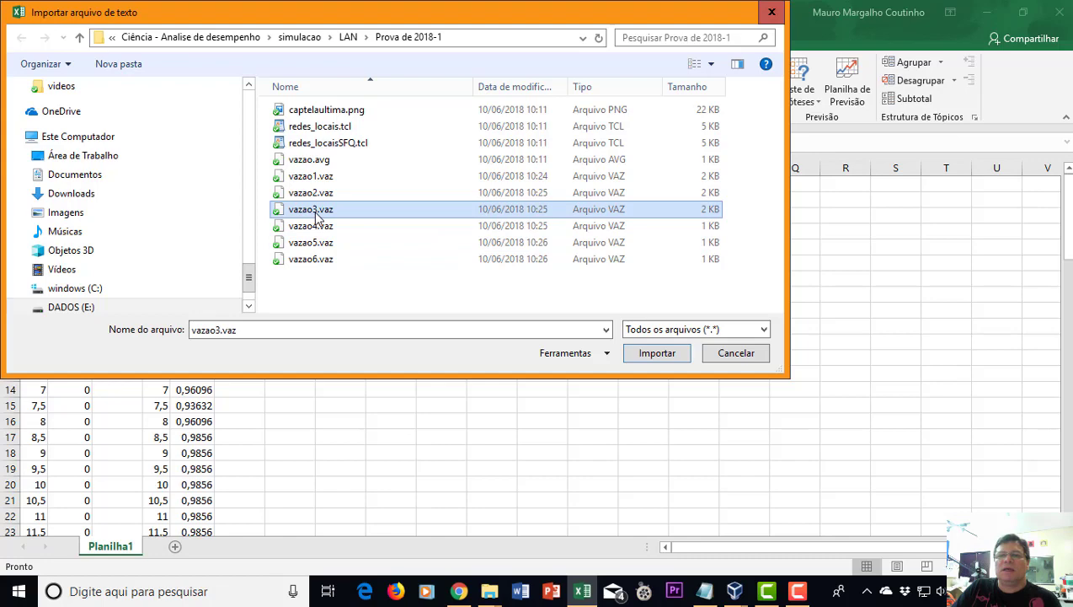
click(647, 354)
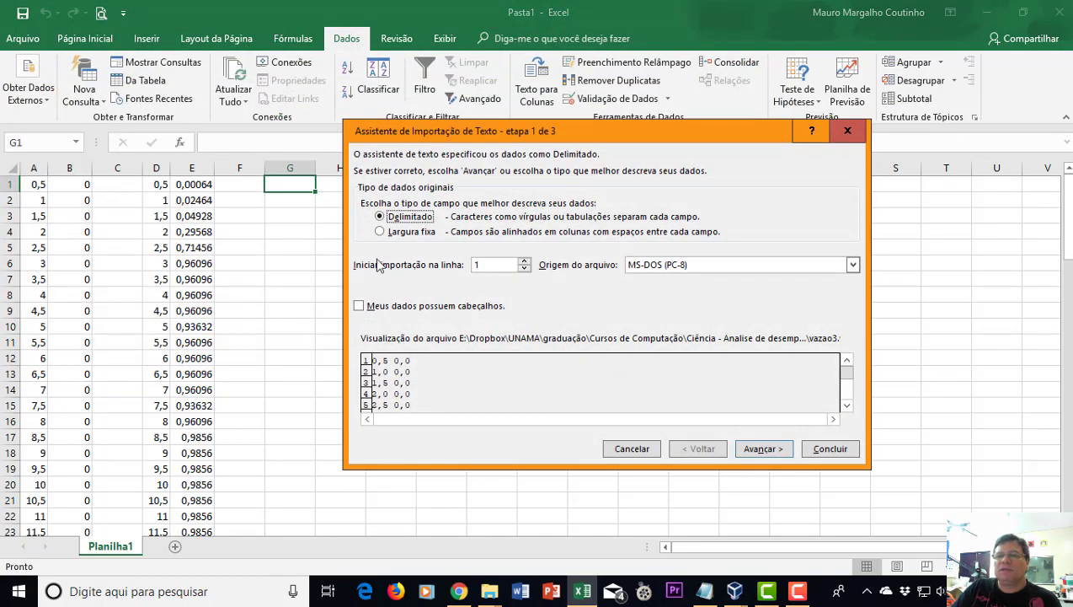
- Import the vazao3.vaz data as Largura fixa in Geral format into the existing sheet at G1
click(380, 232)
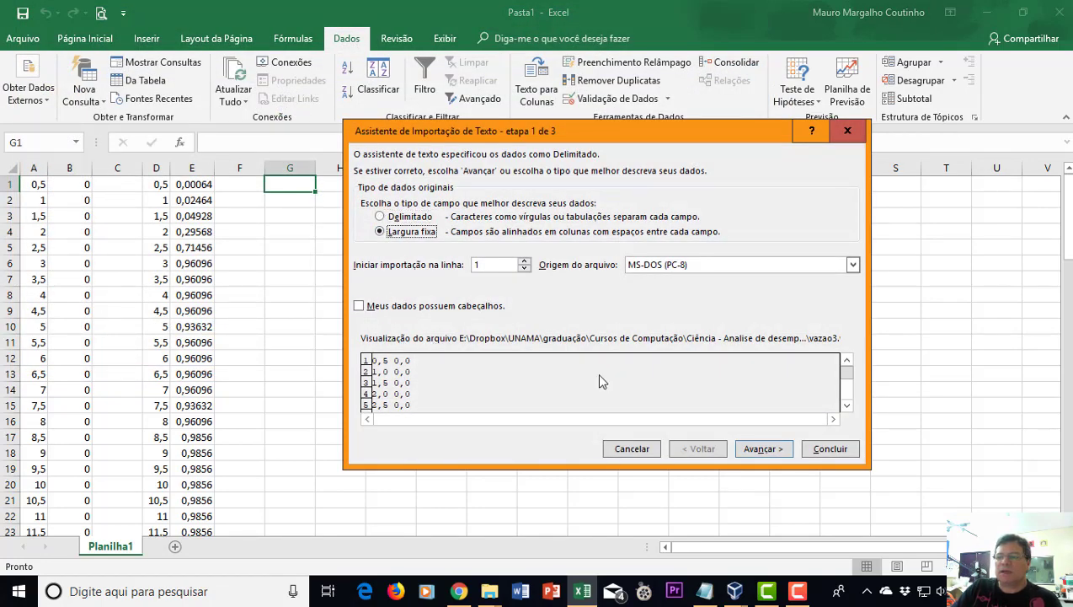
click(763, 449)
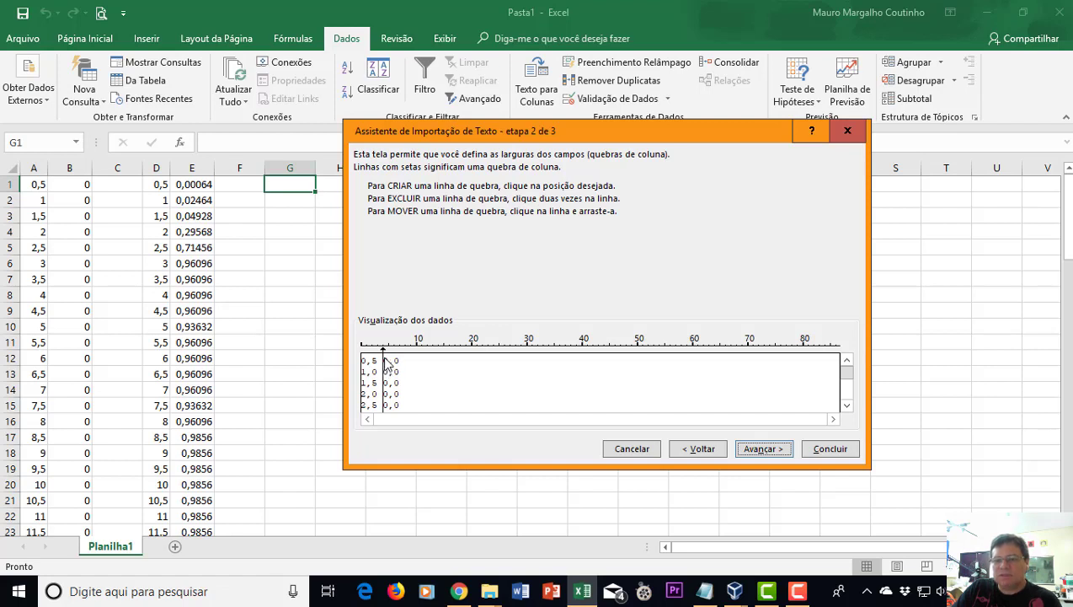
click(770, 451)
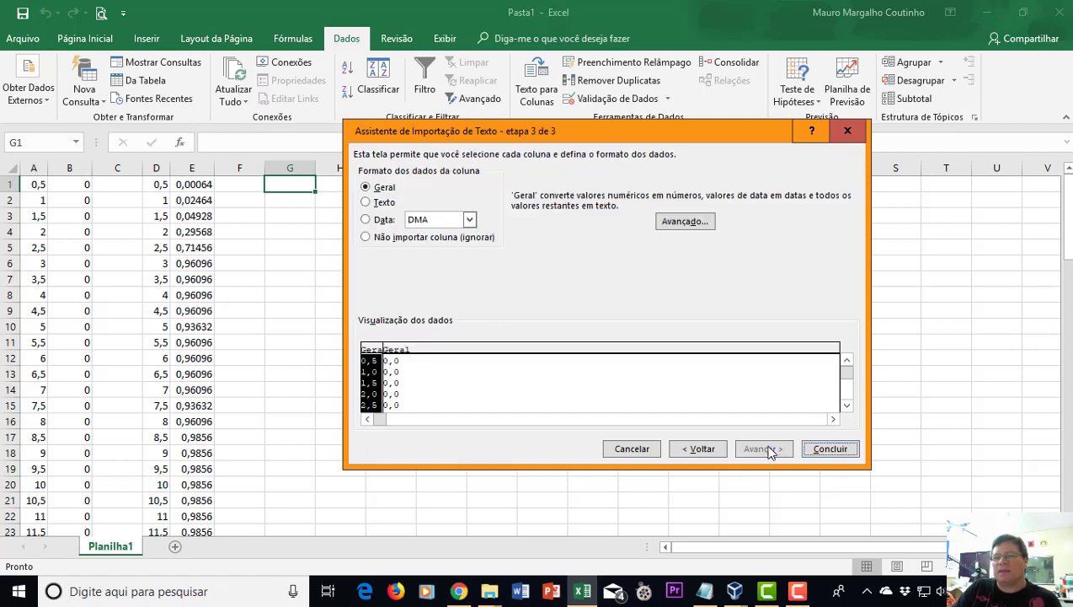
click(819, 448)
click(655, 382)
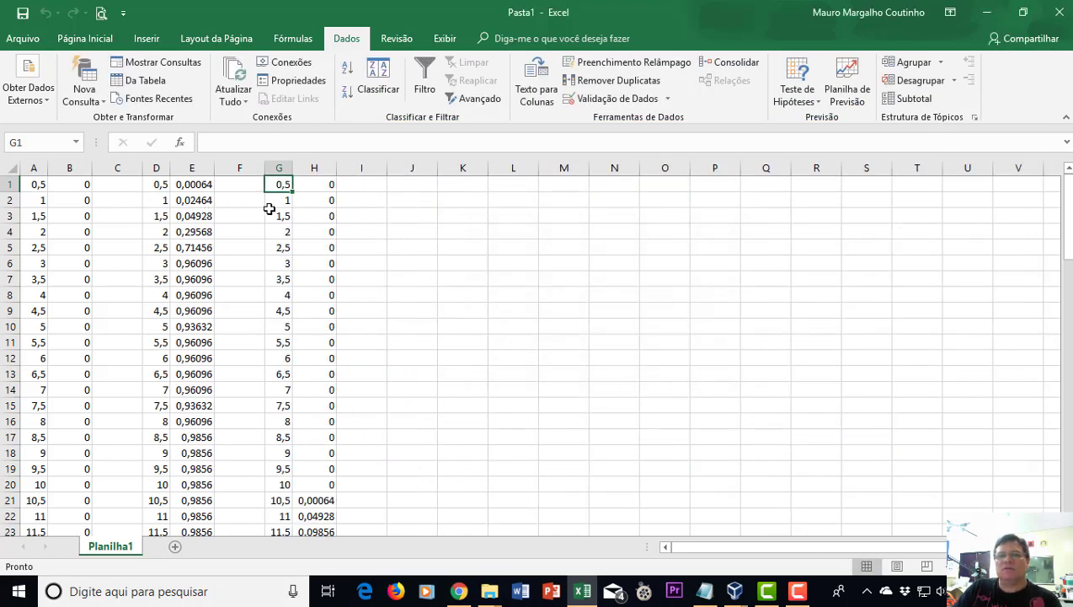
- Start a text-file import at cell J1, show Todos os arquivos (*.*) and choose vazao4.vaz for import
click(412, 184)
click(31, 88)
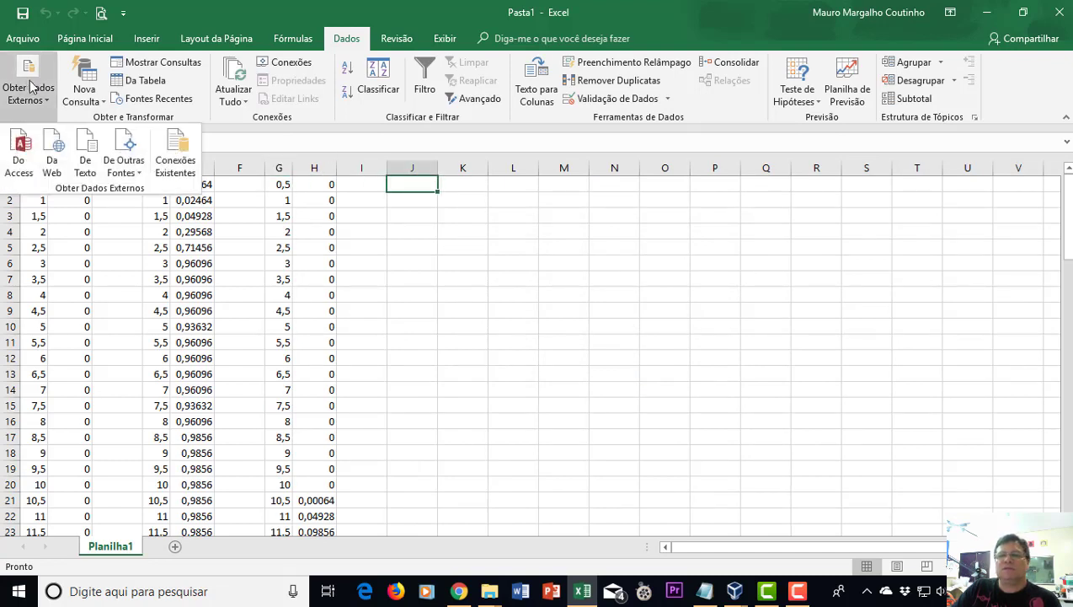
click(88, 162)
click(687, 327)
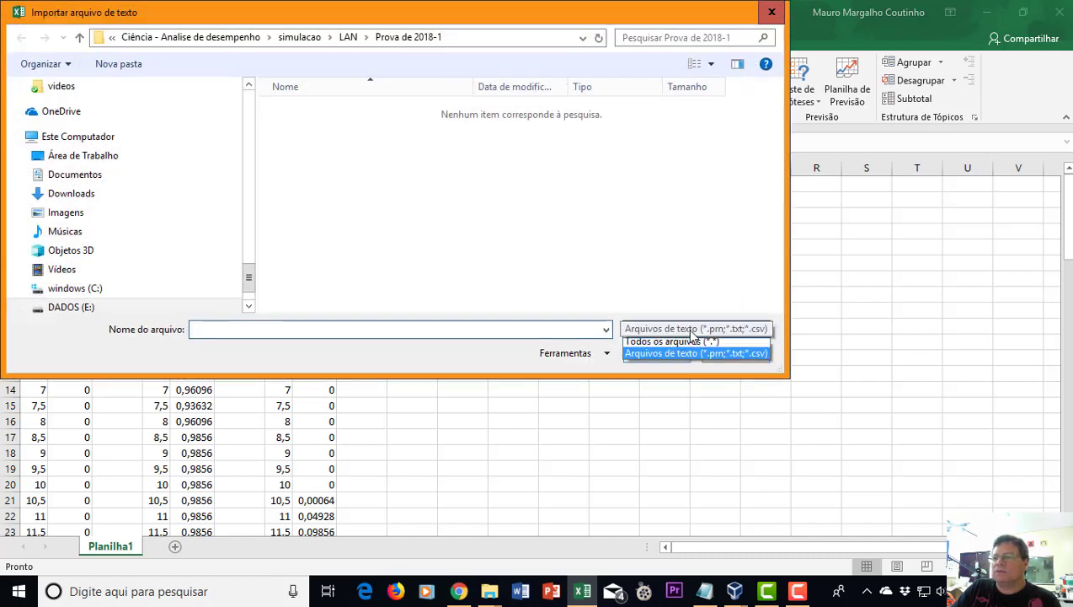
click(688, 345)
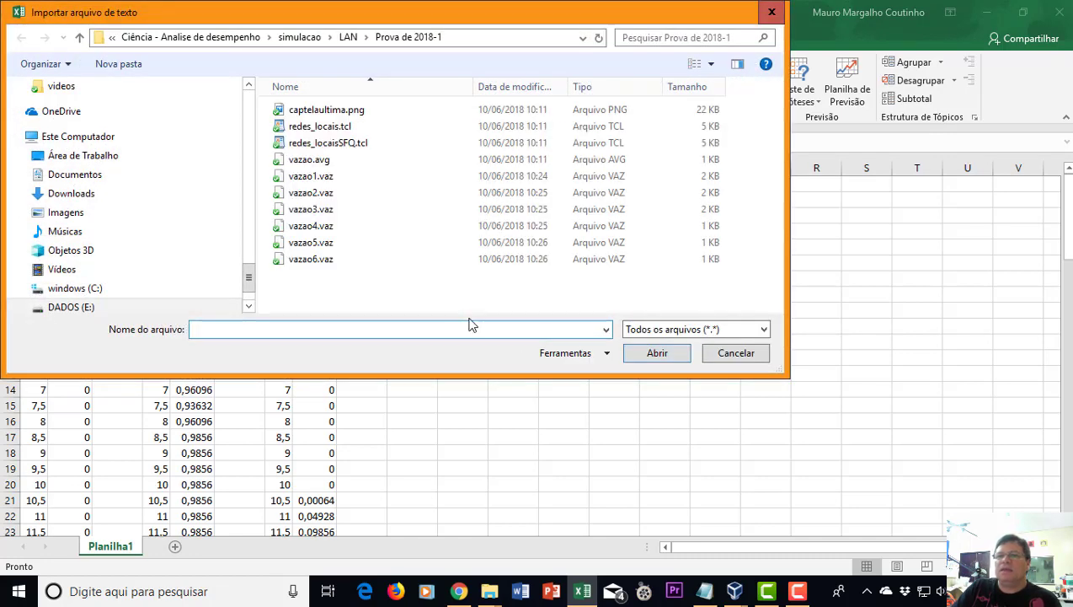
click(321, 226)
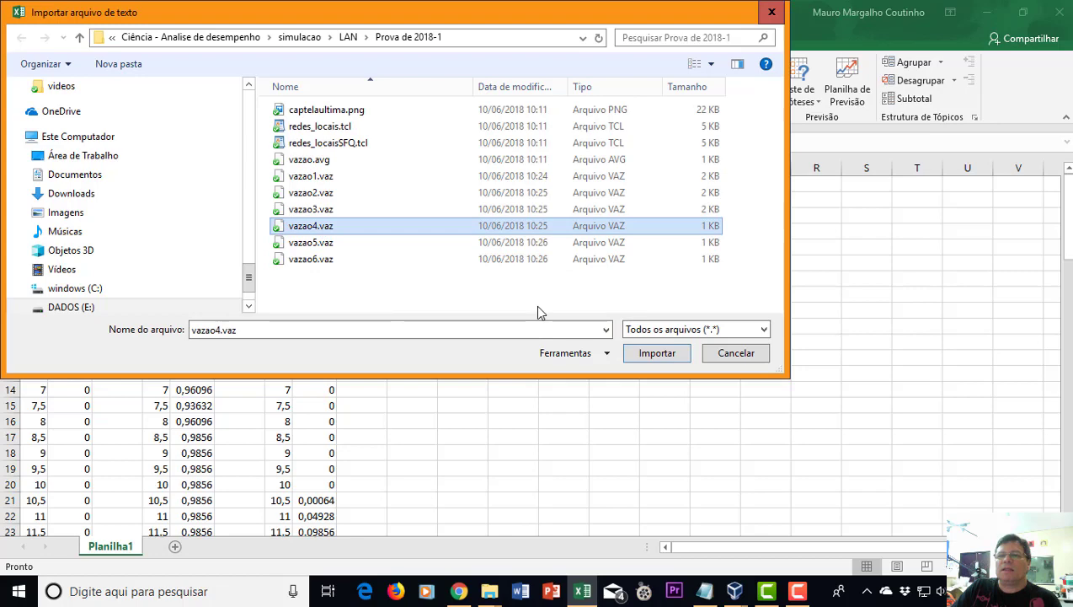
click(658, 353)
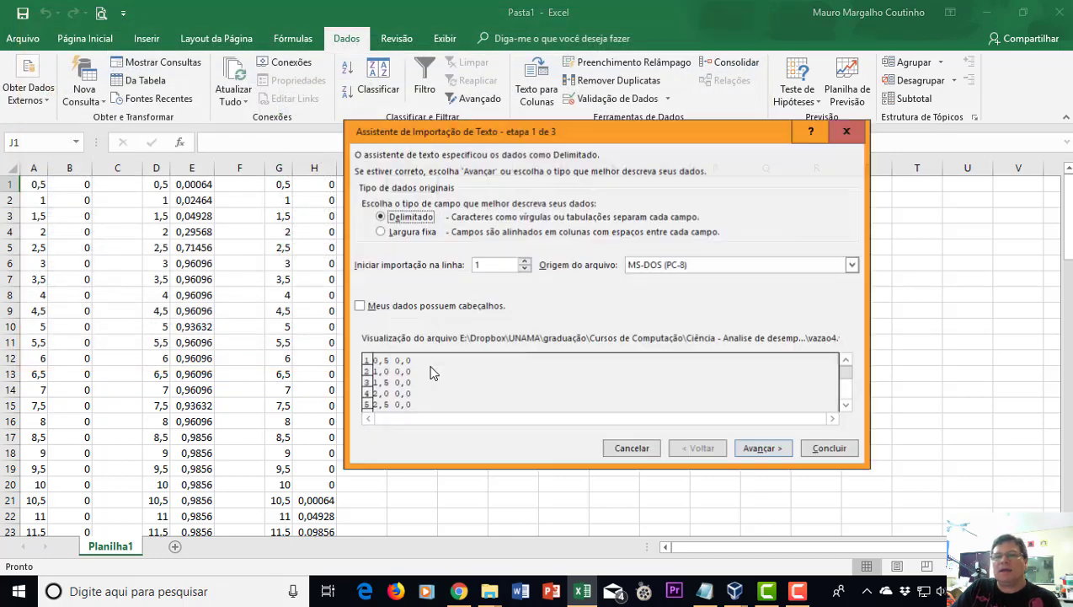
- Import the vazao4.vaz data as Largura fixa, with a column break at position 4, into the existing sheet at J1
click(379, 232)
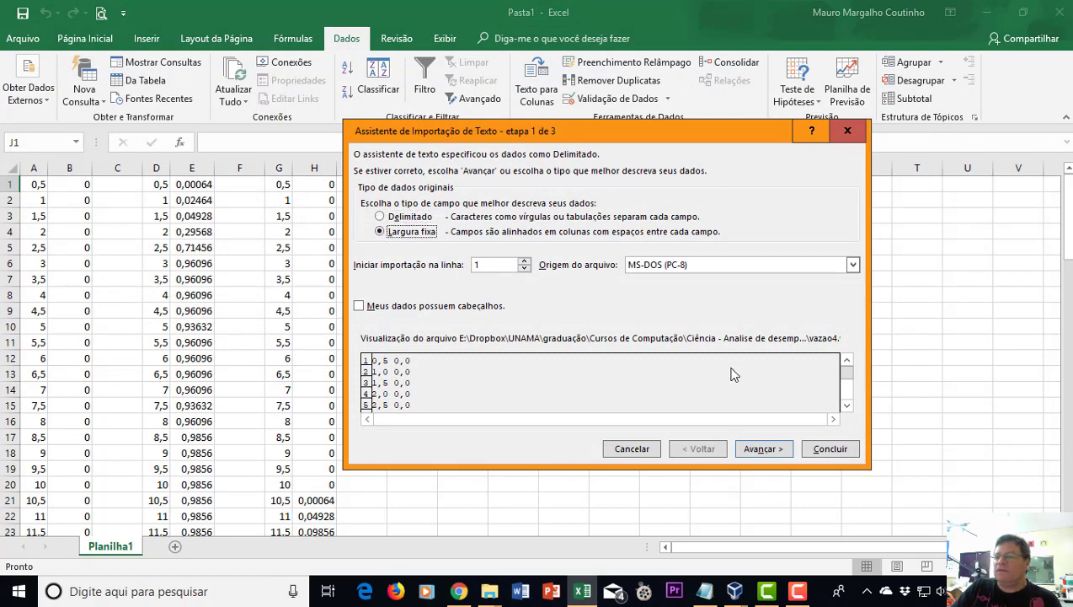
click(759, 449)
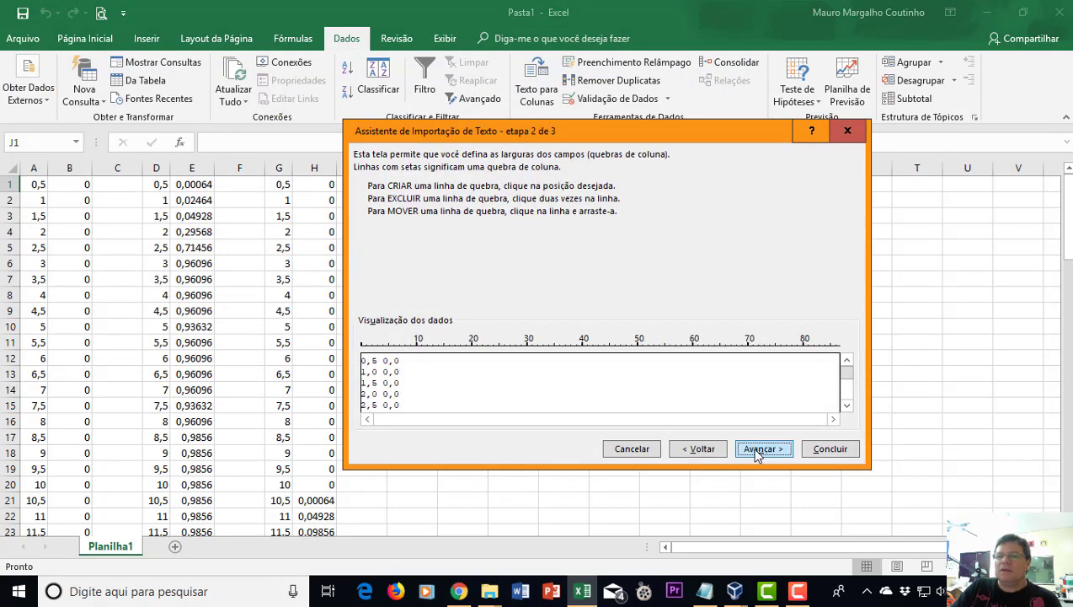
click(383, 361)
click(768, 450)
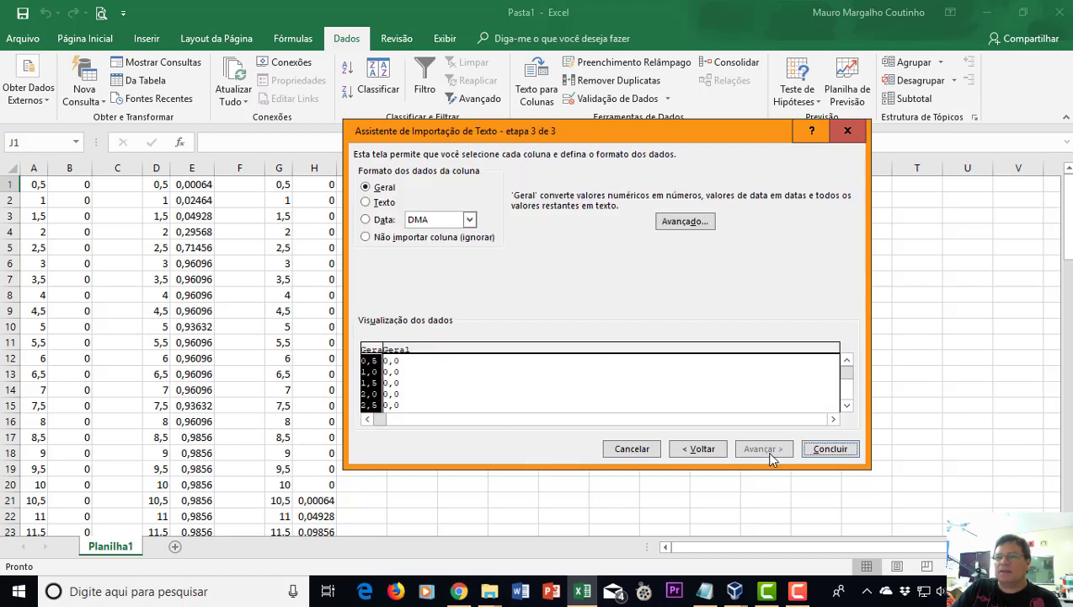
click(818, 451)
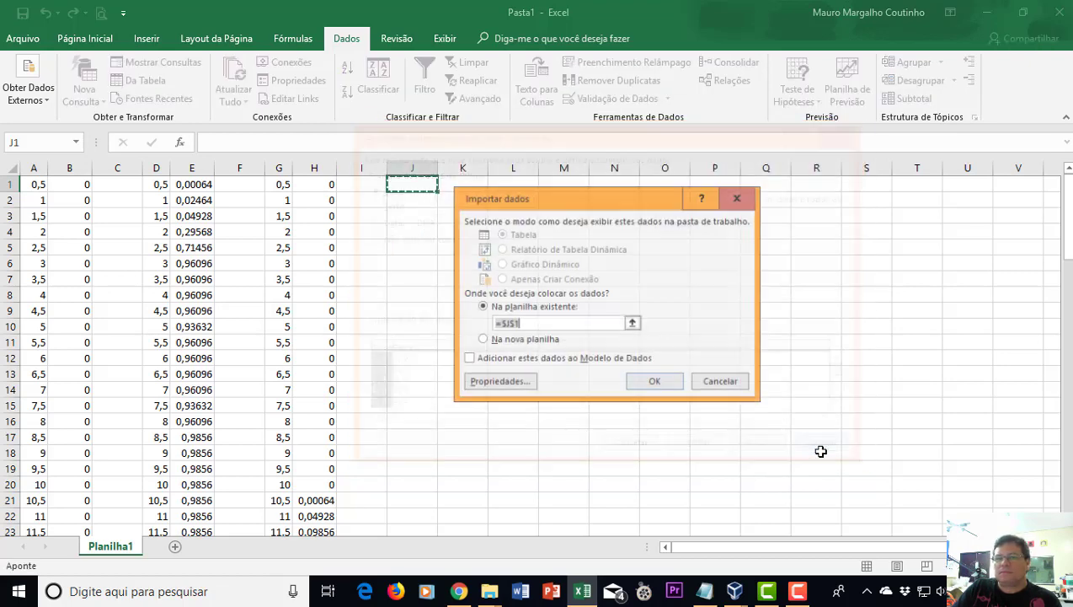
click(655, 383)
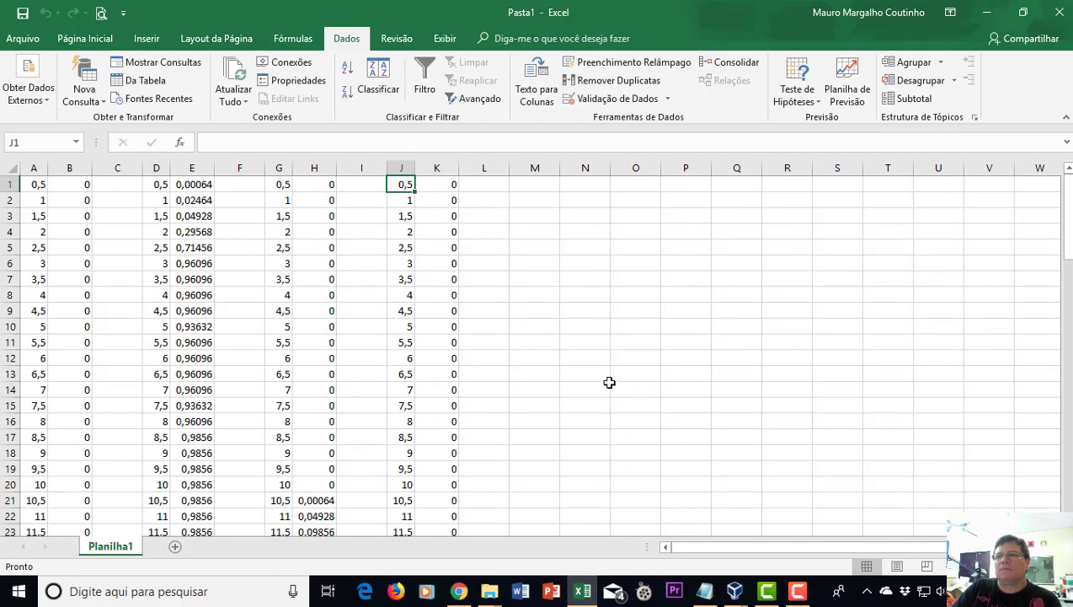
- Start a text-file import at cell M1, show Todos os arquivos (*.*) and choose vazao5.vaz for import
click(523, 186)
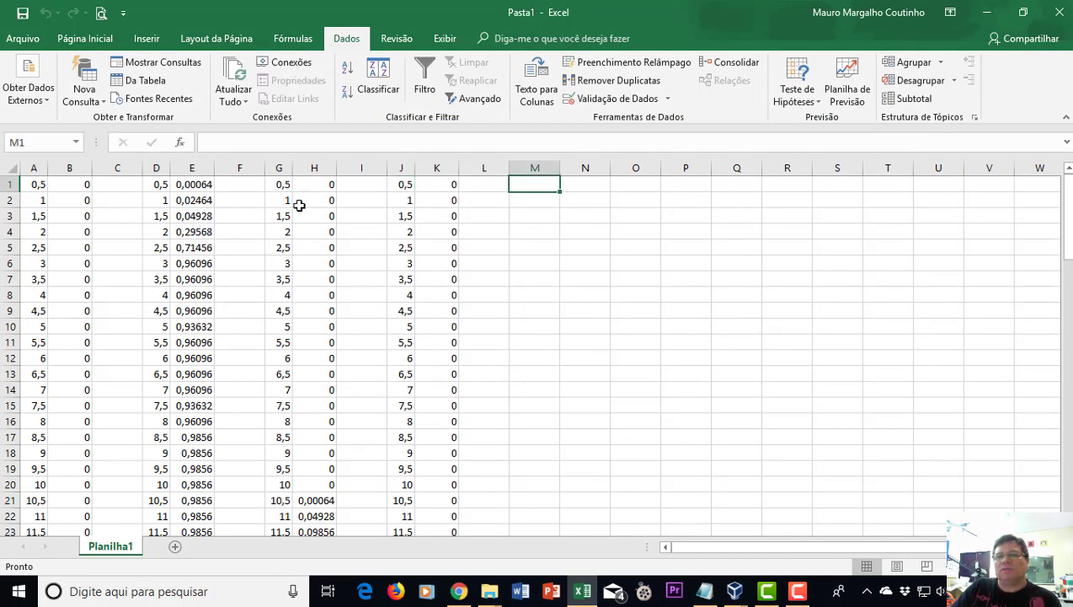
click(38, 89)
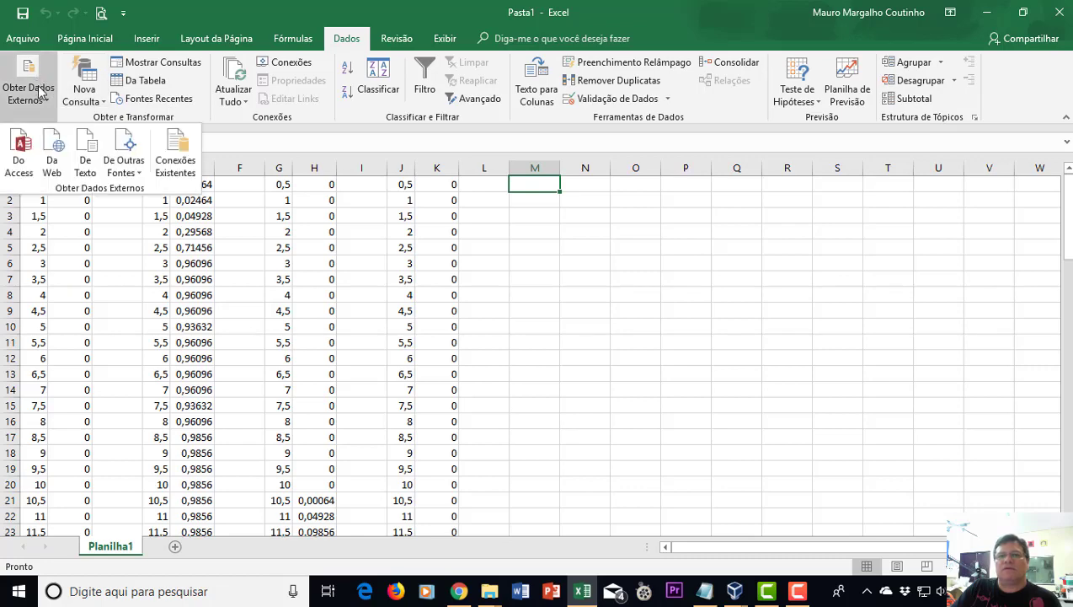
click(85, 162)
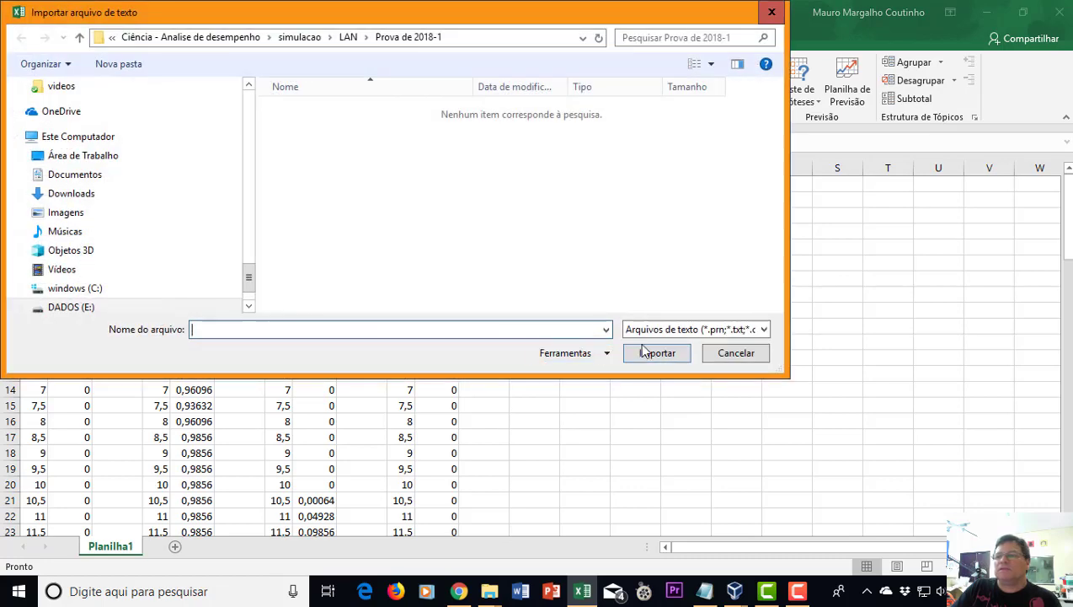
click(665, 330)
click(648, 343)
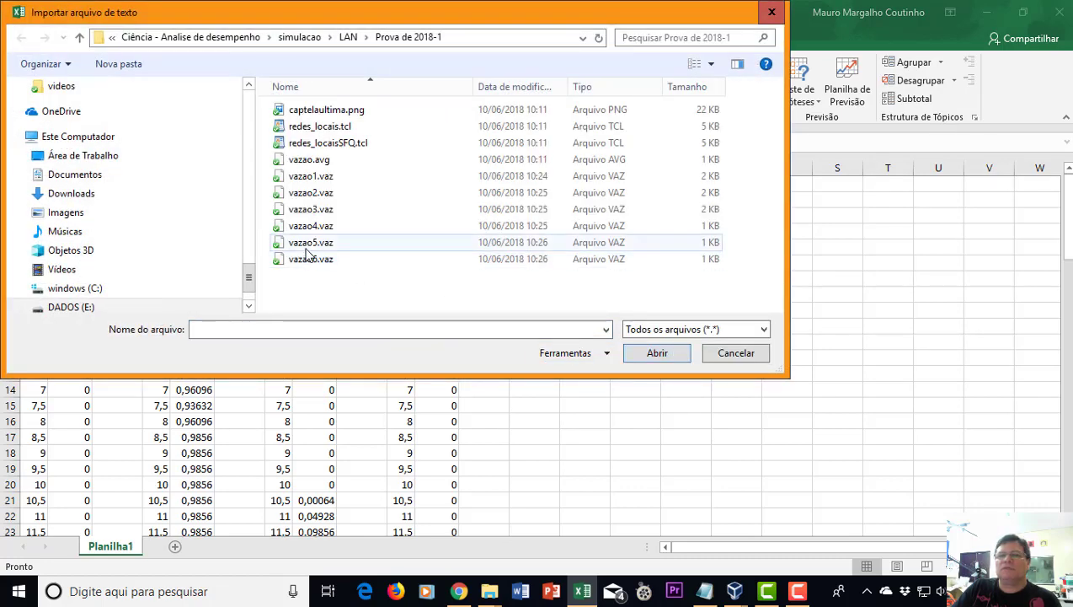
click(307, 244)
click(657, 353)
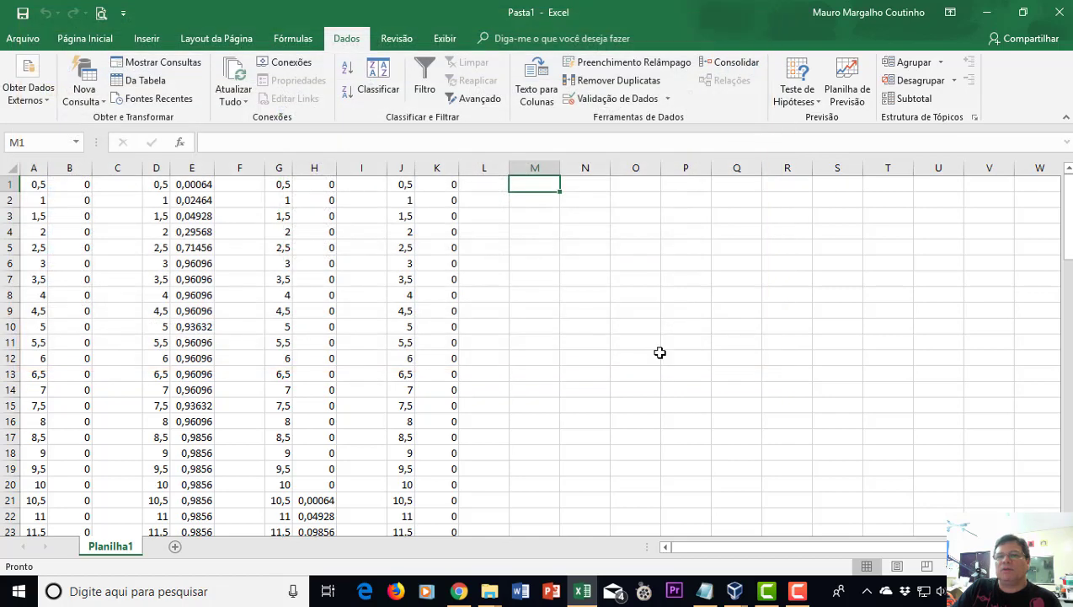
- Import the vazao5.vaz data as Largura fixa, with a column break at position 4, into the existing sheet at M1
click(379, 231)
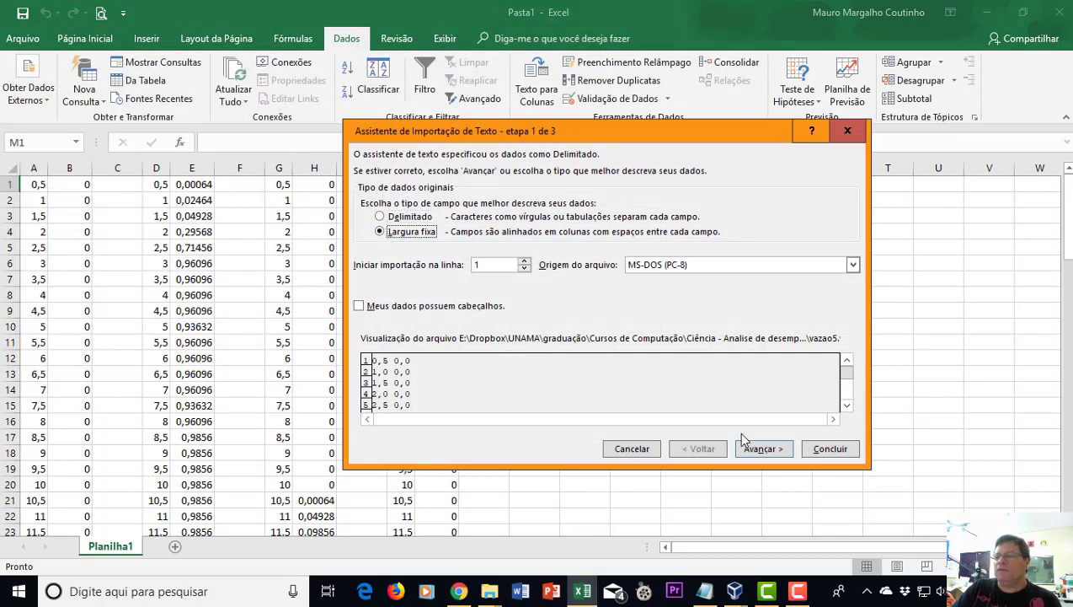
click(767, 451)
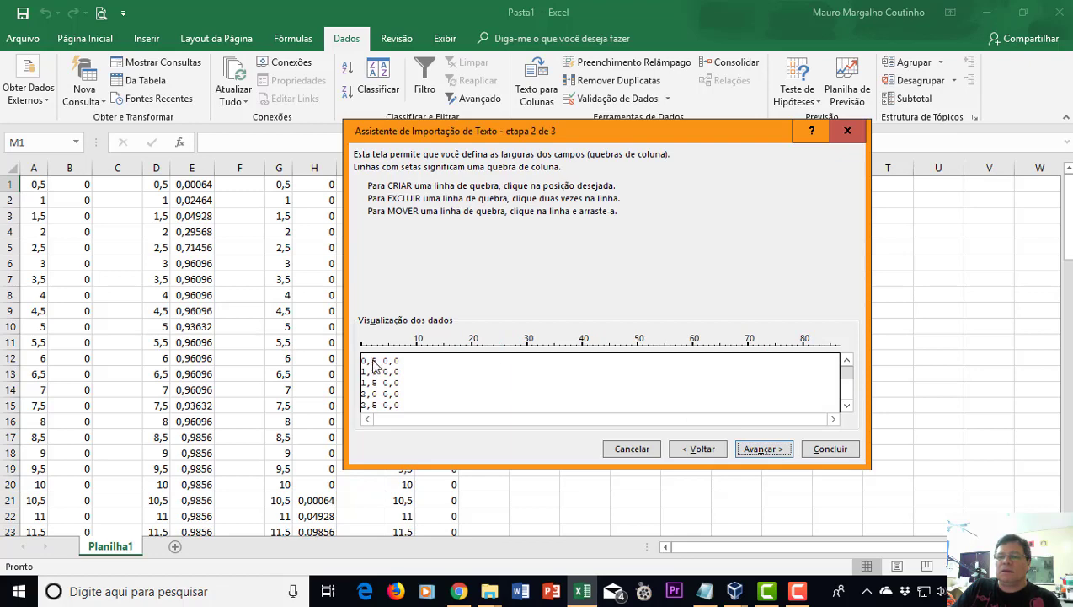
click(762, 451)
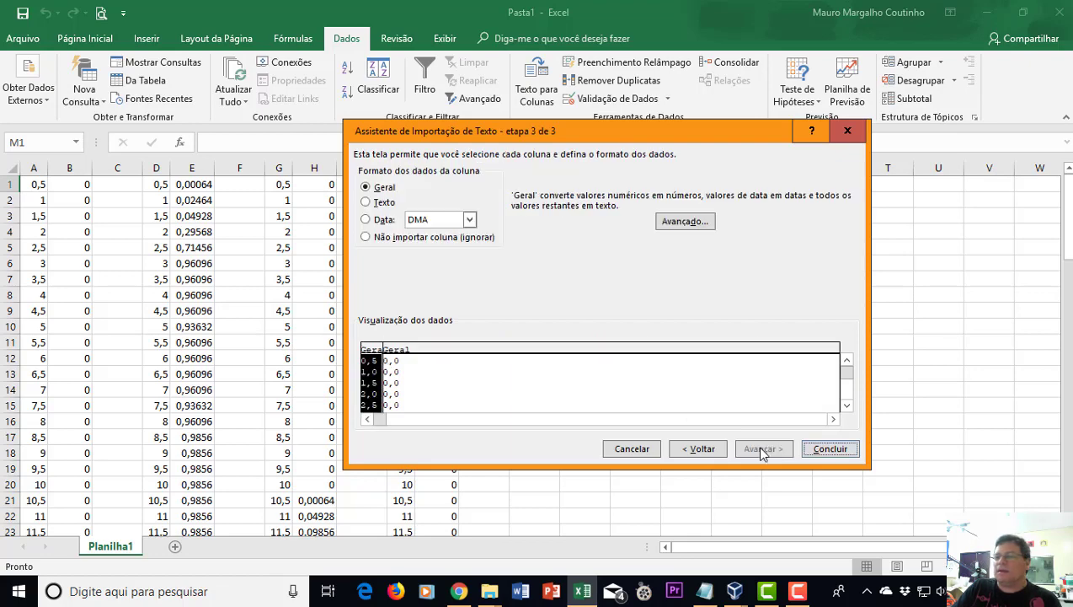
click(831, 448)
click(655, 384)
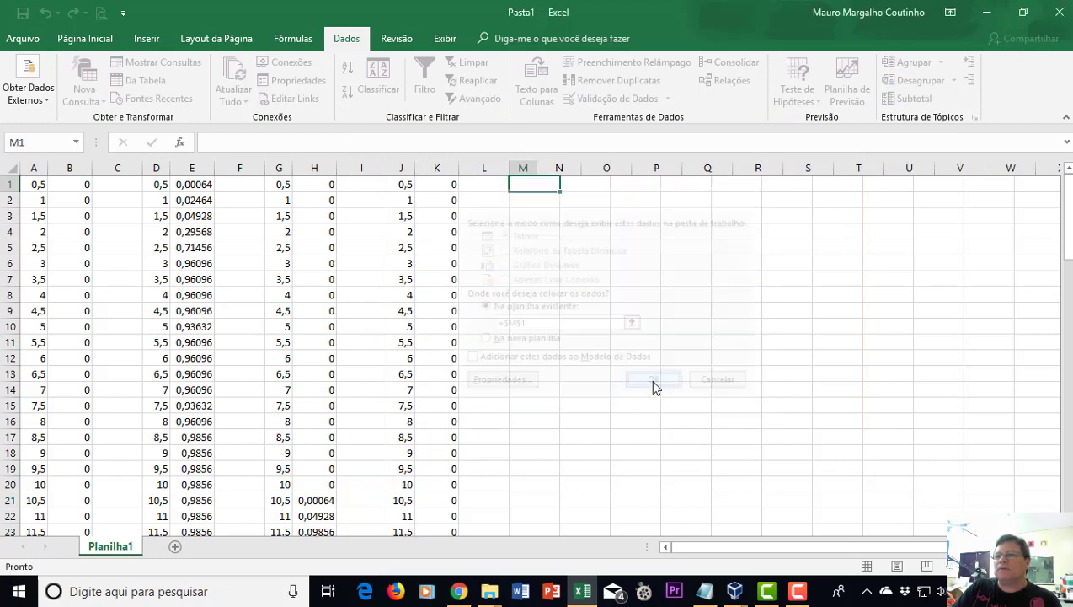
- Start a text-file import at cell P1, show Todos os arquivos (*.*) and choose vazao6.vaz for import
click(648, 184)
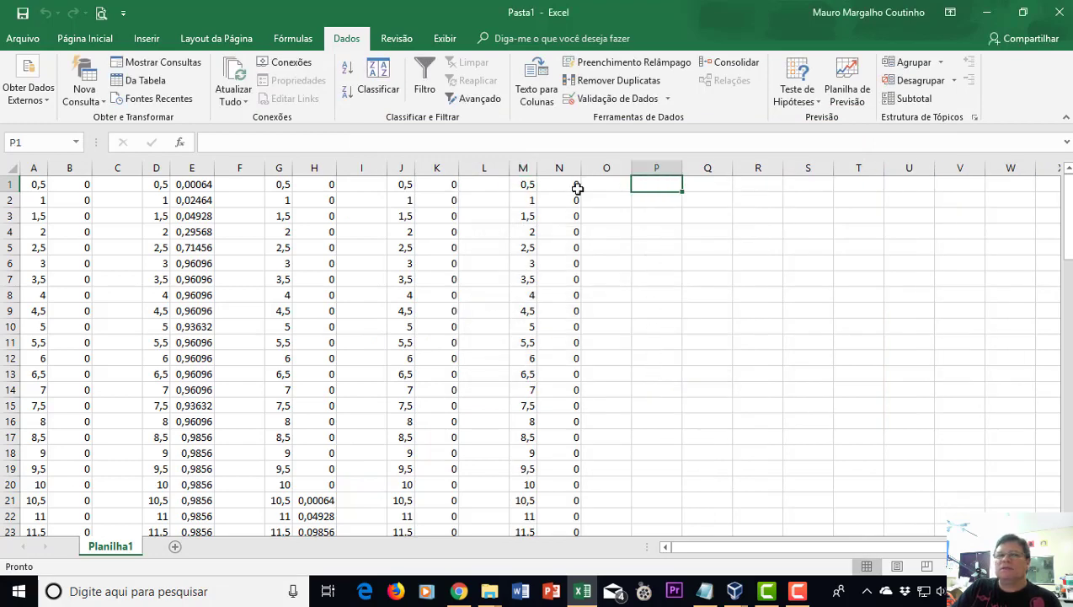
click(26, 93)
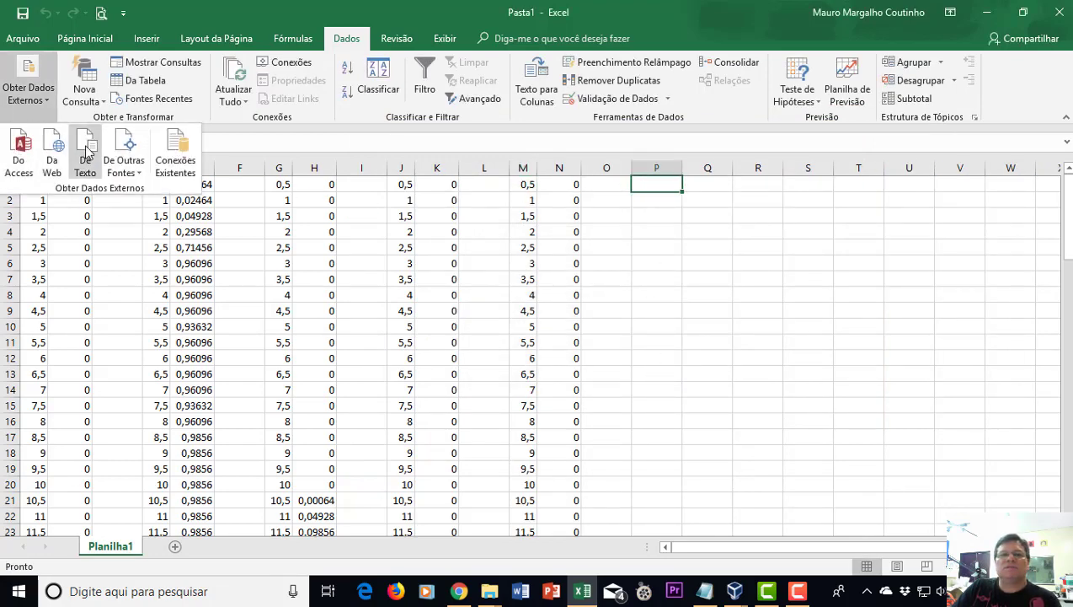
click(87, 154)
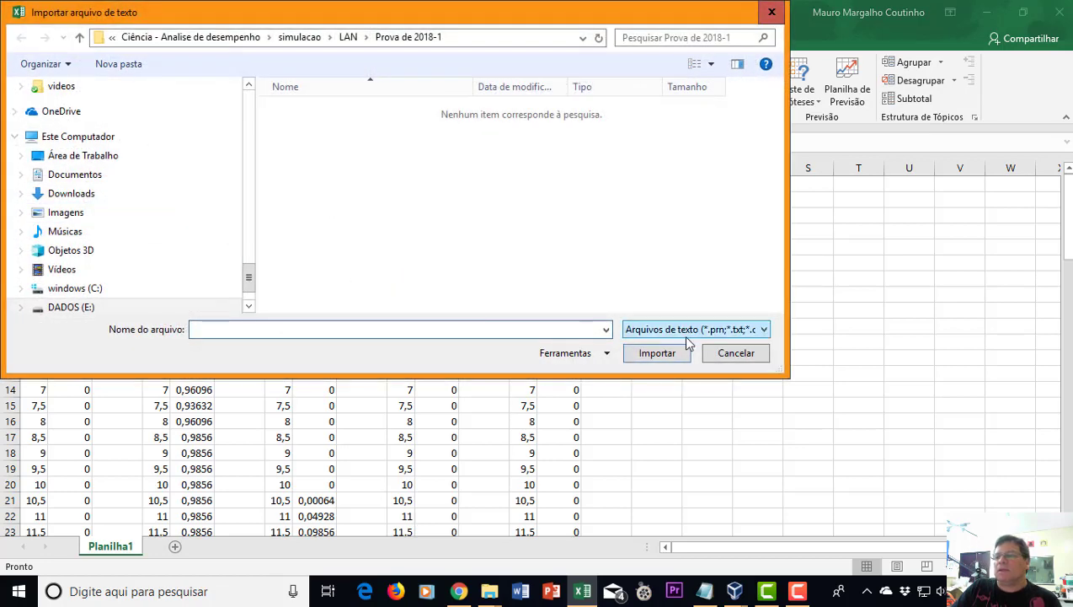
click(688, 328)
click(676, 342)
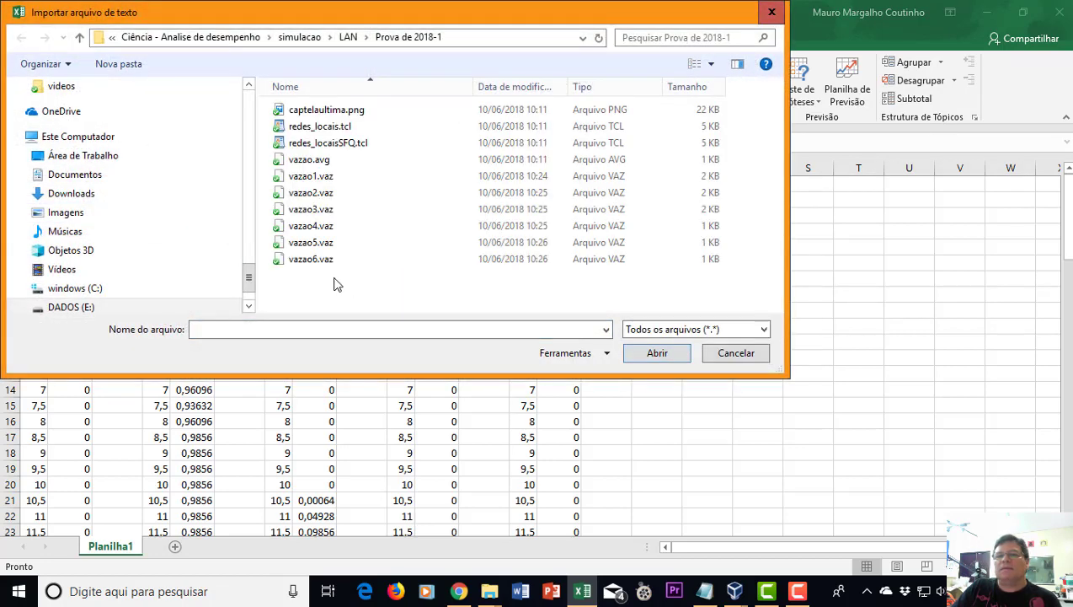
click(312, 260)
click(653, 354)
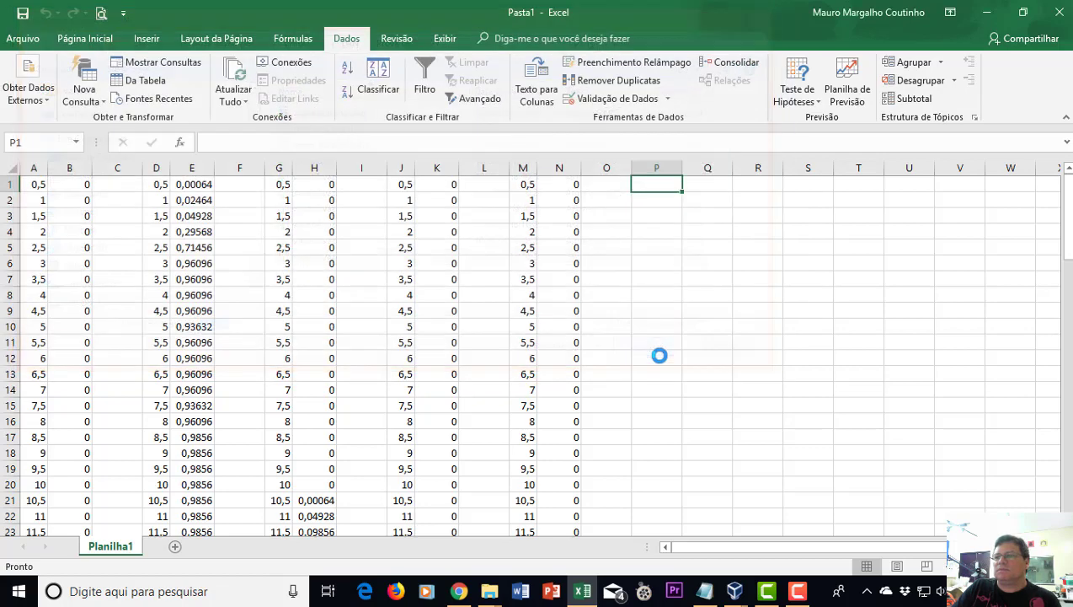
- Import the vazao6.vaz data as Largura fixa, with a column break at position 4, into the existing sheet at P1
click(382, 233)
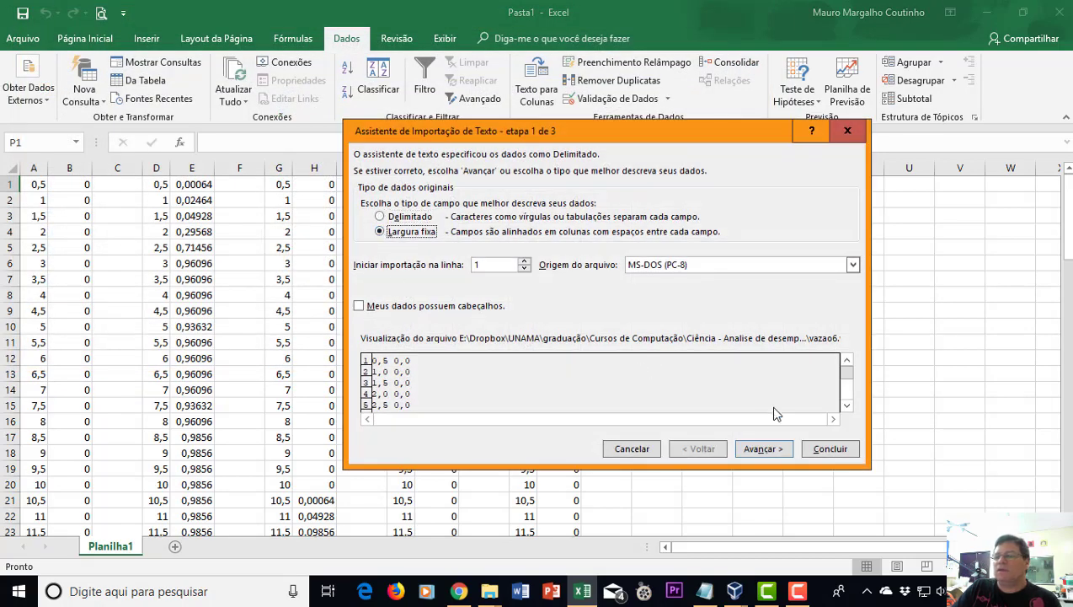
click(761, 449)
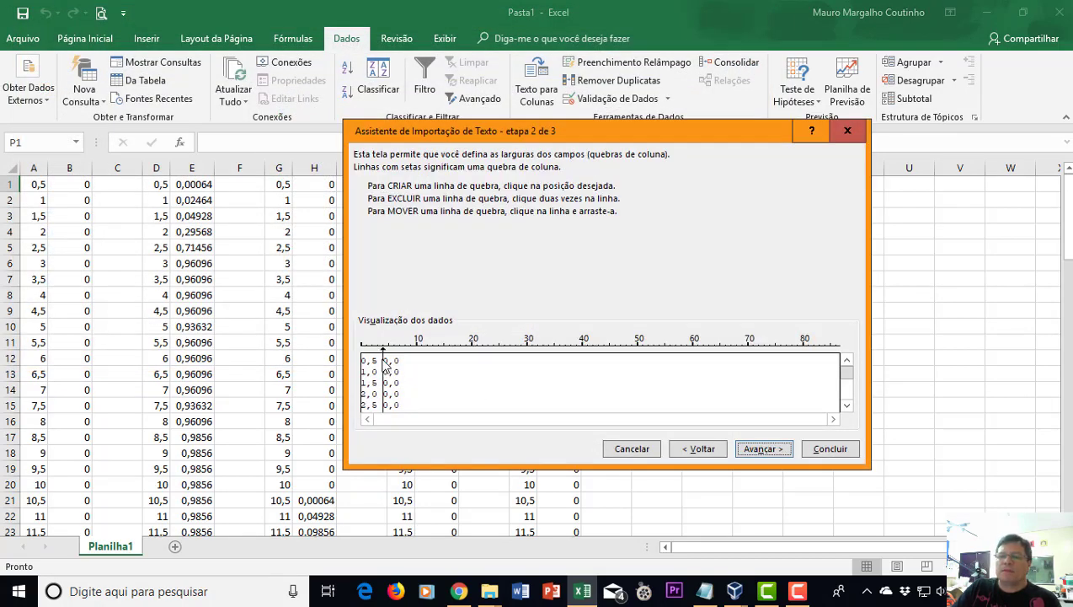
click(763, 449)
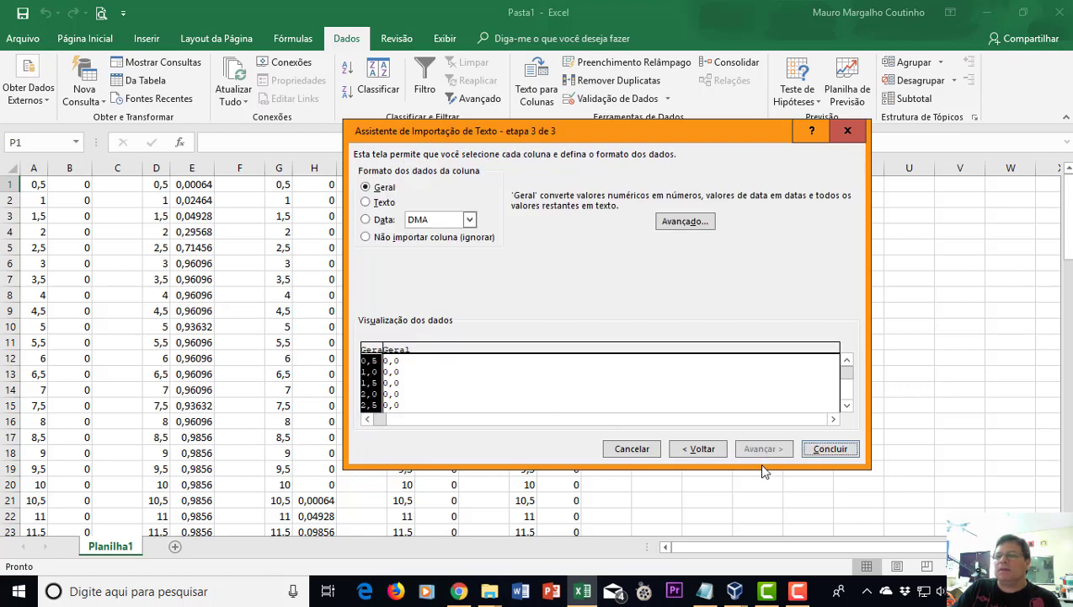
click(822, 449)
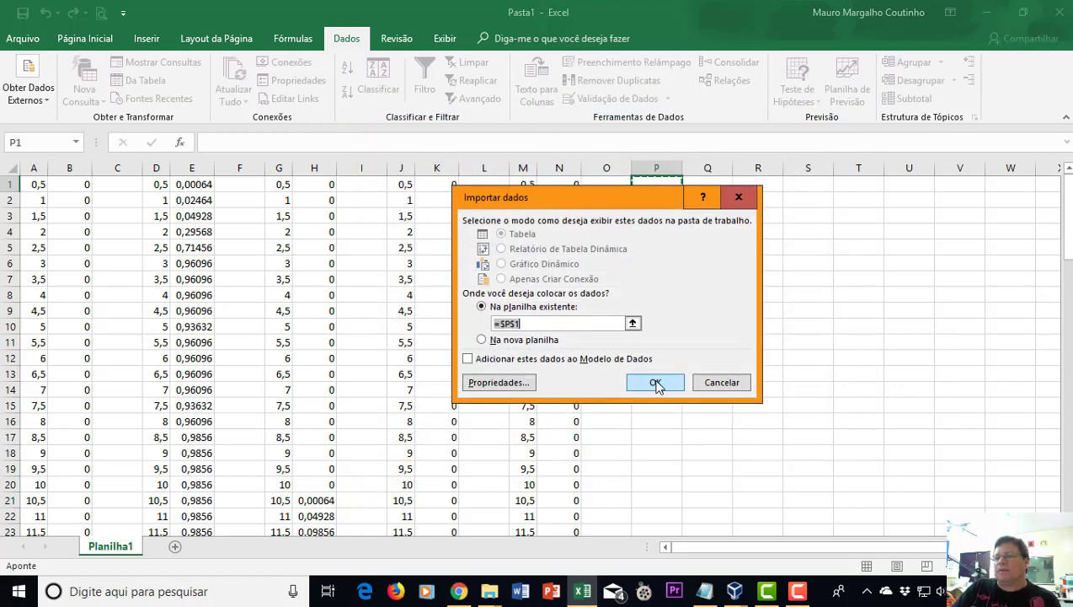
click(656, 382)
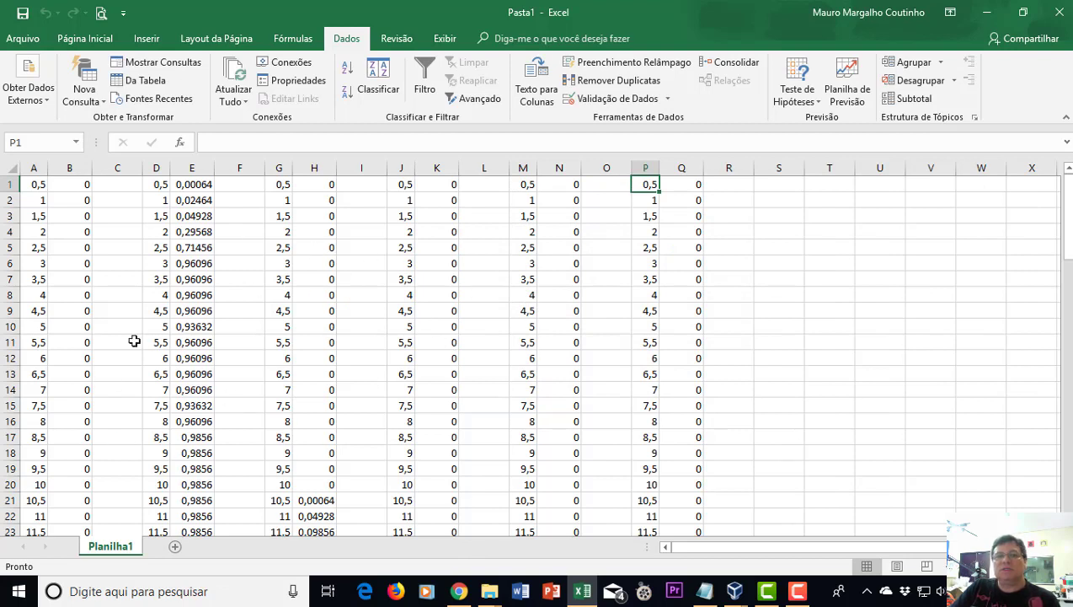
- From empty cell S6, insert a blank scatter chart with straight lines and no markers, and move it beside column Q, clear of the data
click(769, 262)
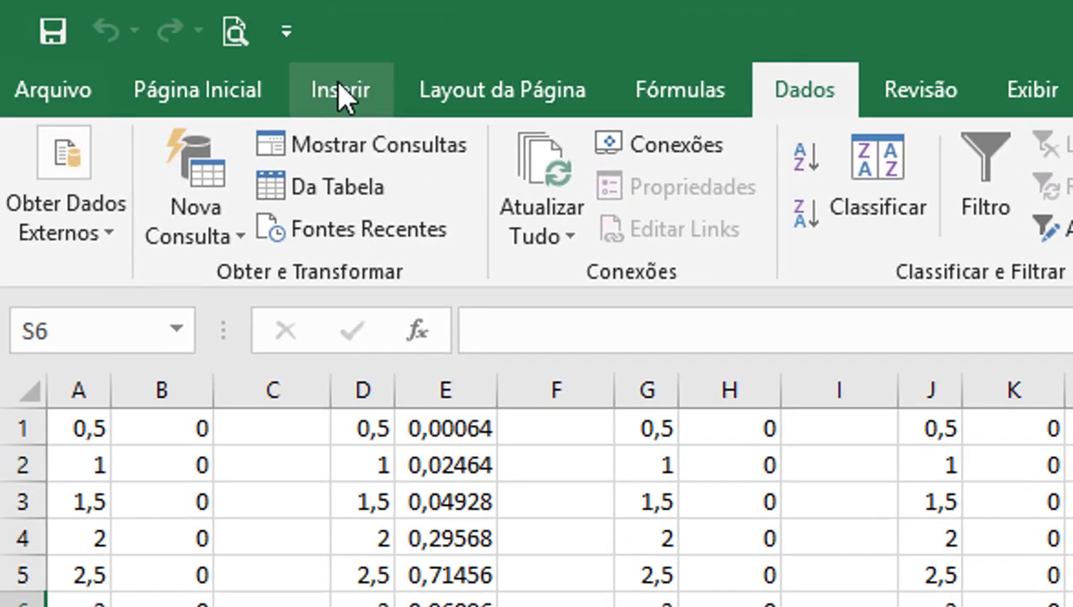
click(341, 91)
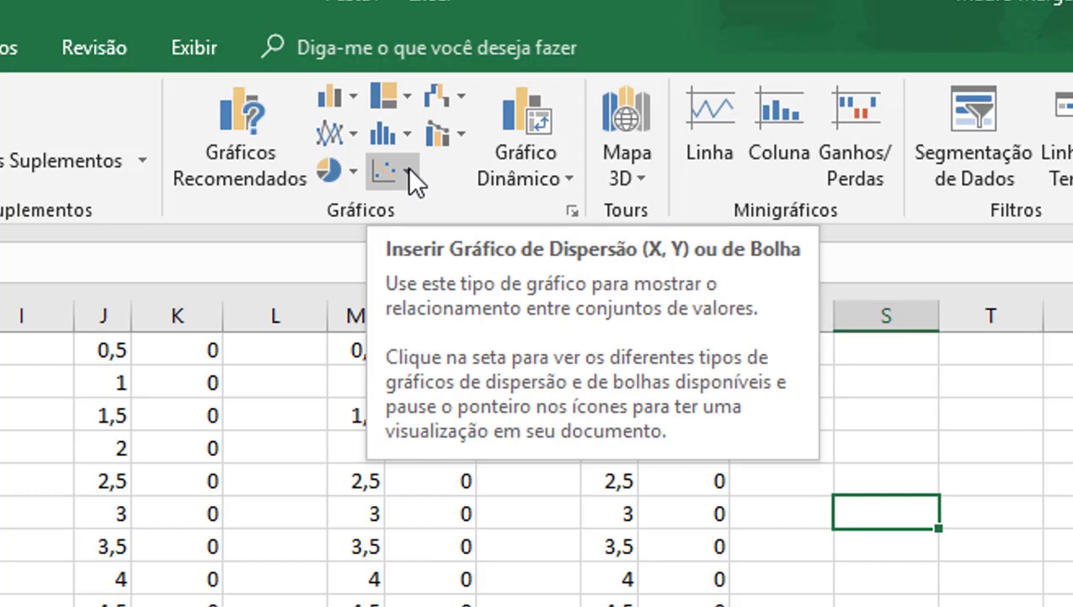
click(407, 172)
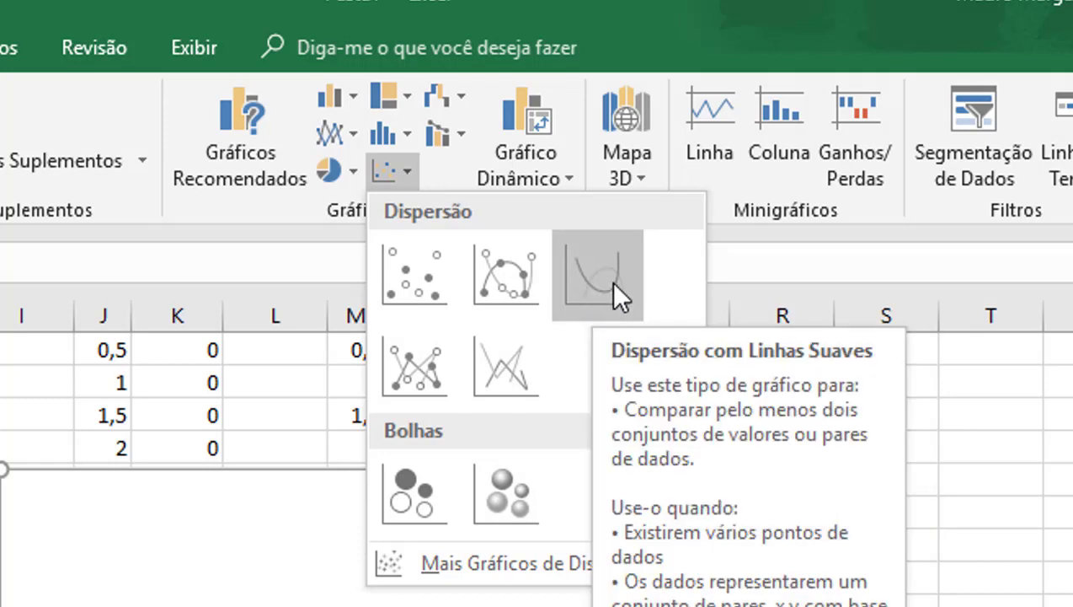
click(502, 377)
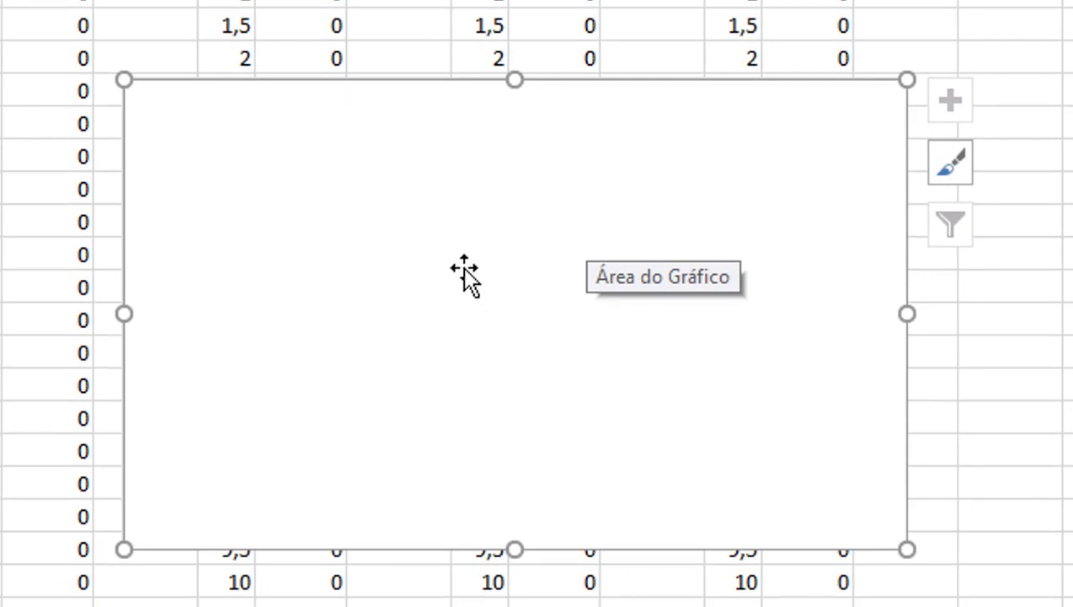
drag(491, 258, 1072, 189)
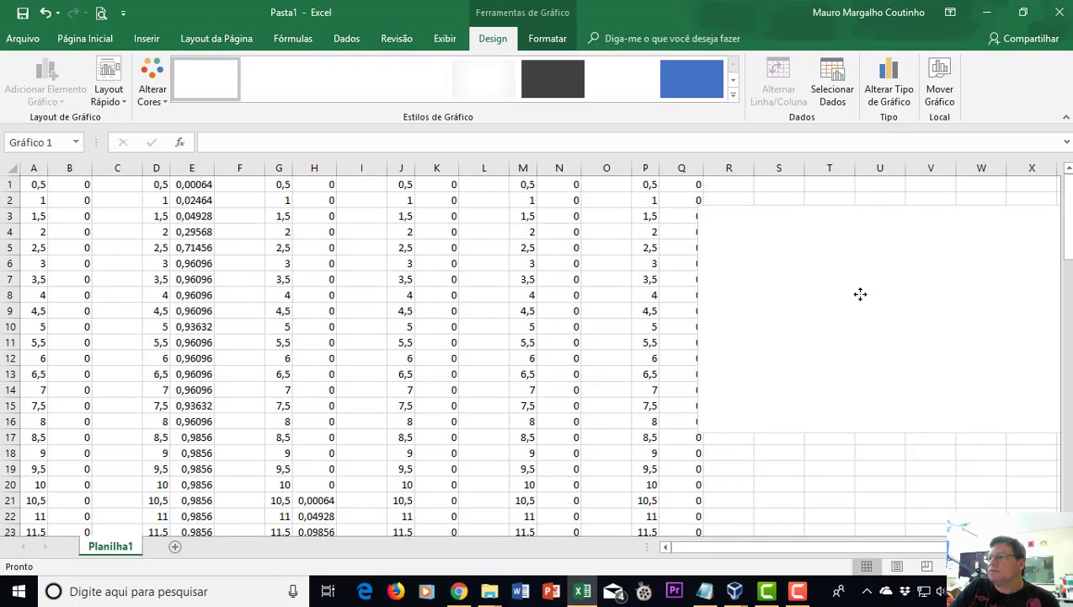
drag(860, 294, 858, 293)
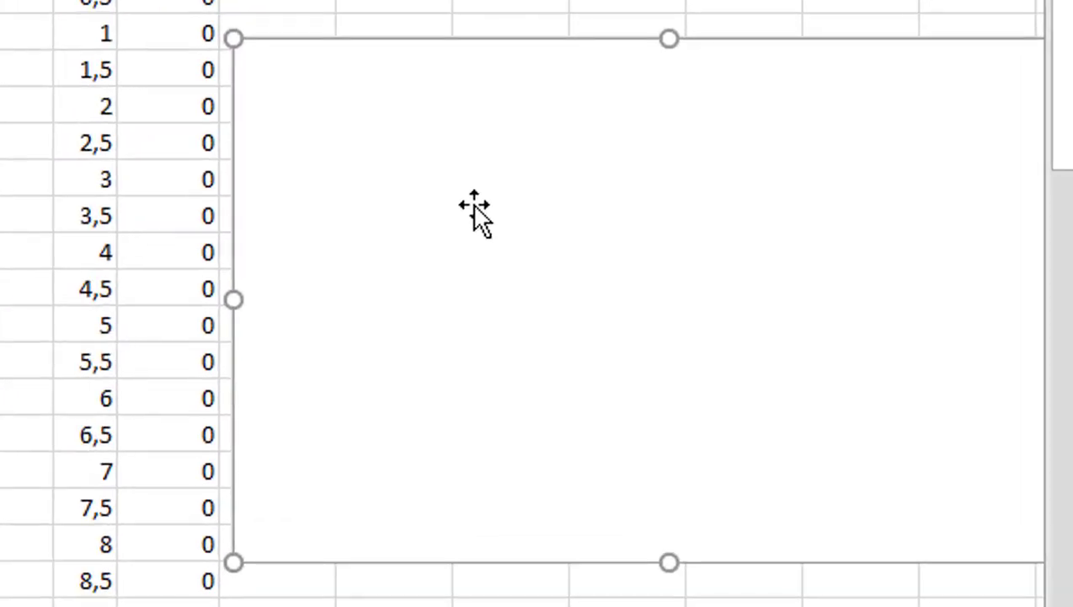
- Add a data series named Vazao1 to the blank chart, with Planilha1 cells A1:A89 as its X values
right_click(474, 206)
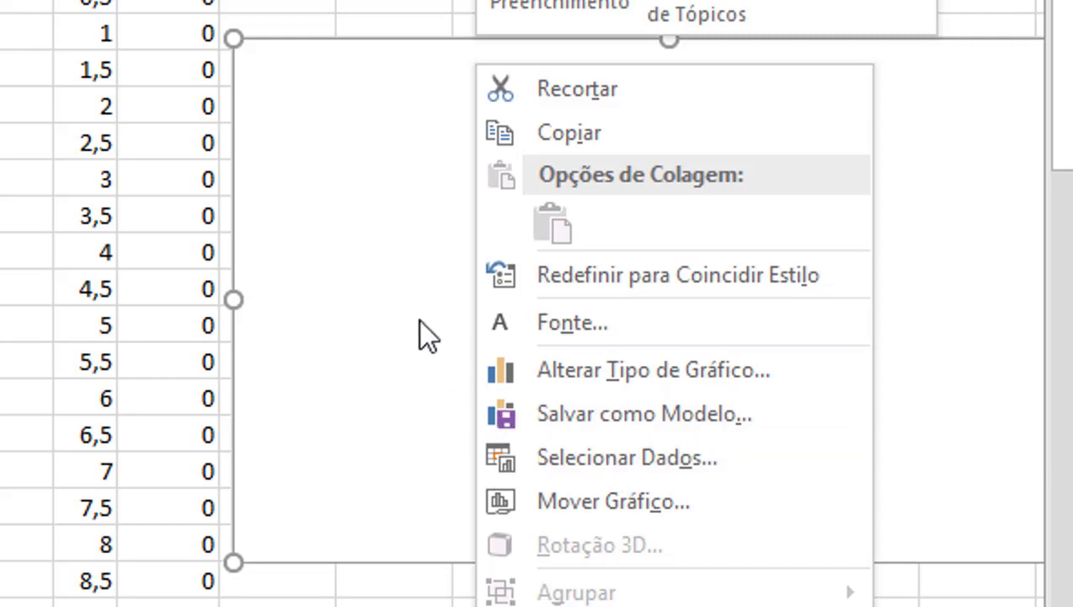
click(578, 459)
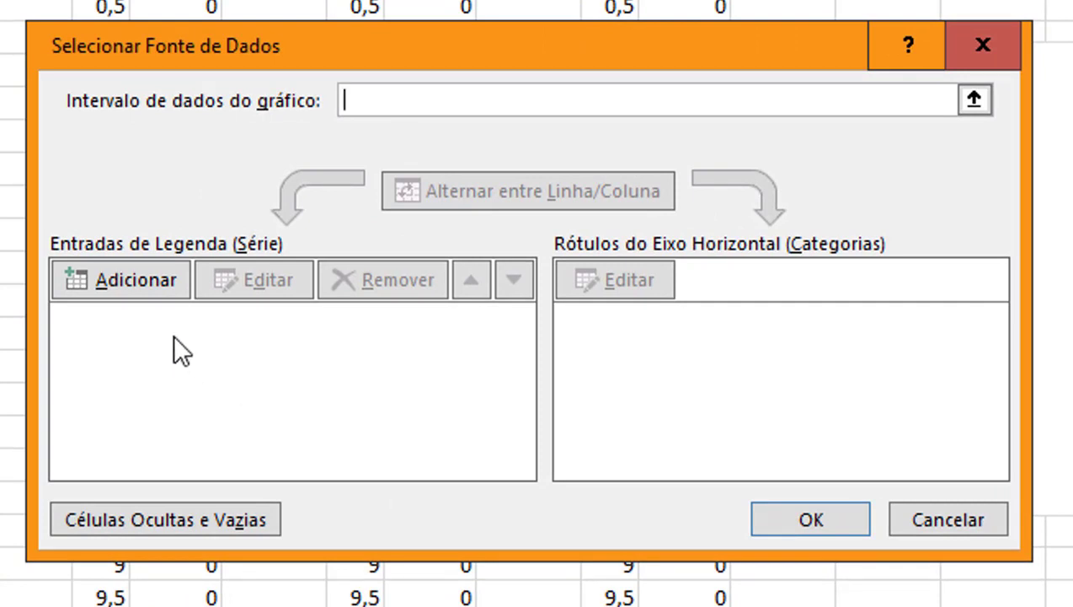
click(126, 282)
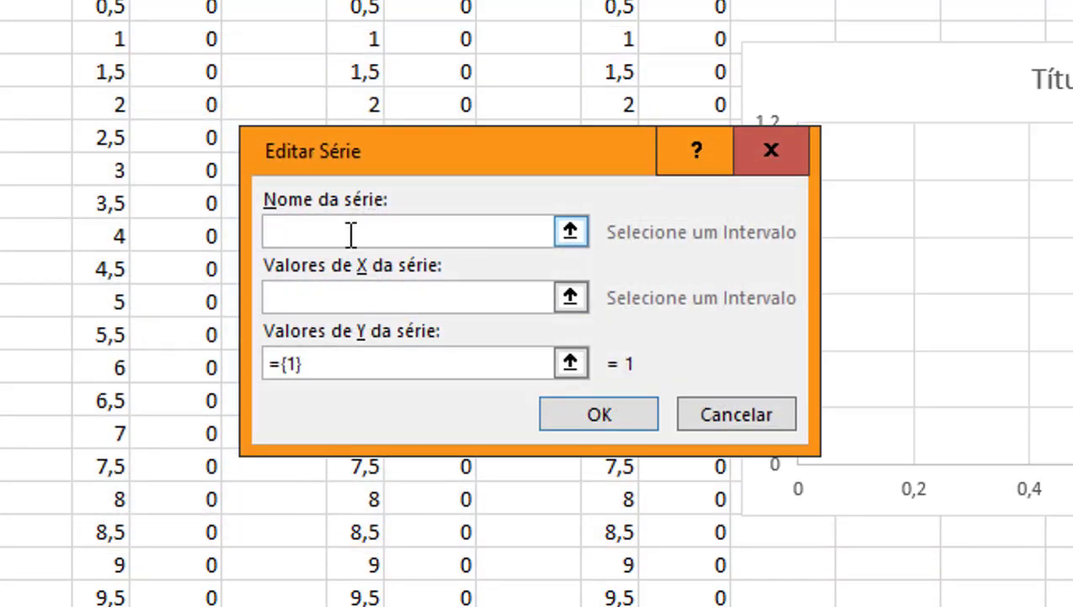
text(Vazao1)
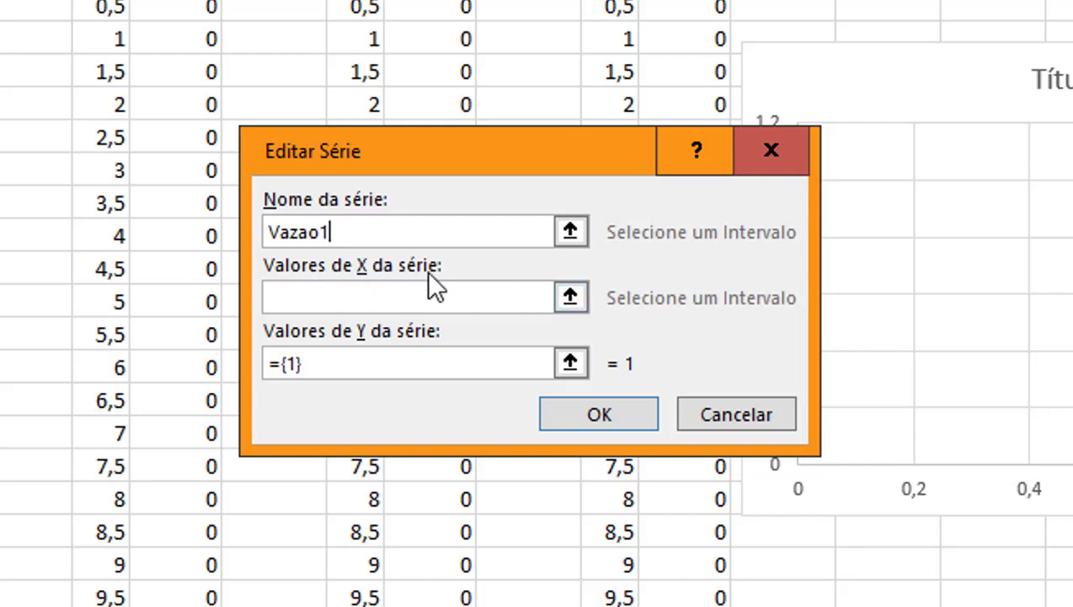
click(570, 299)
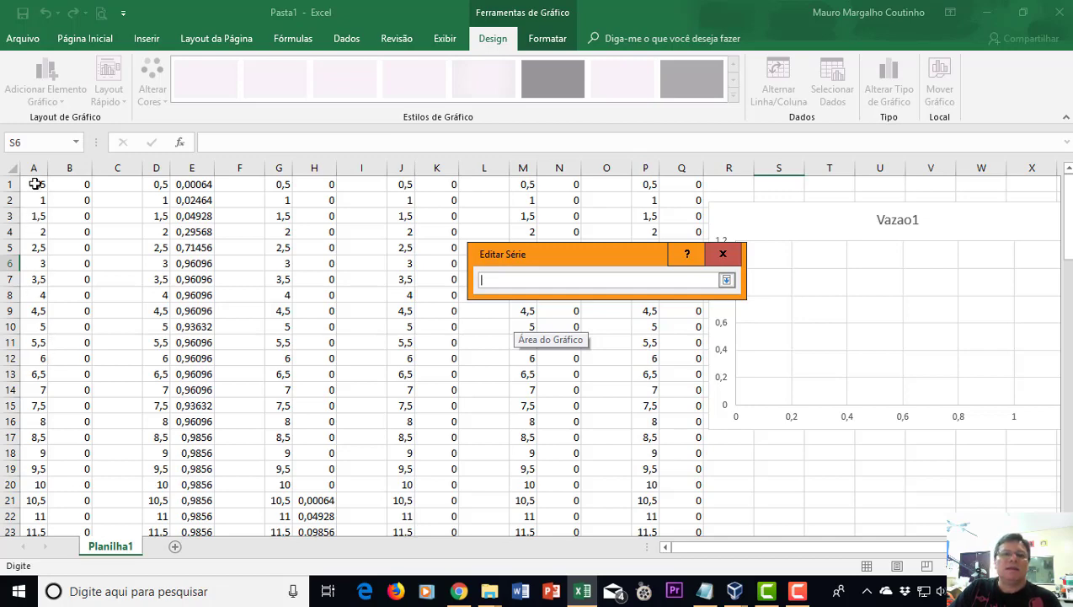
drag(34, 183, 34, 379)
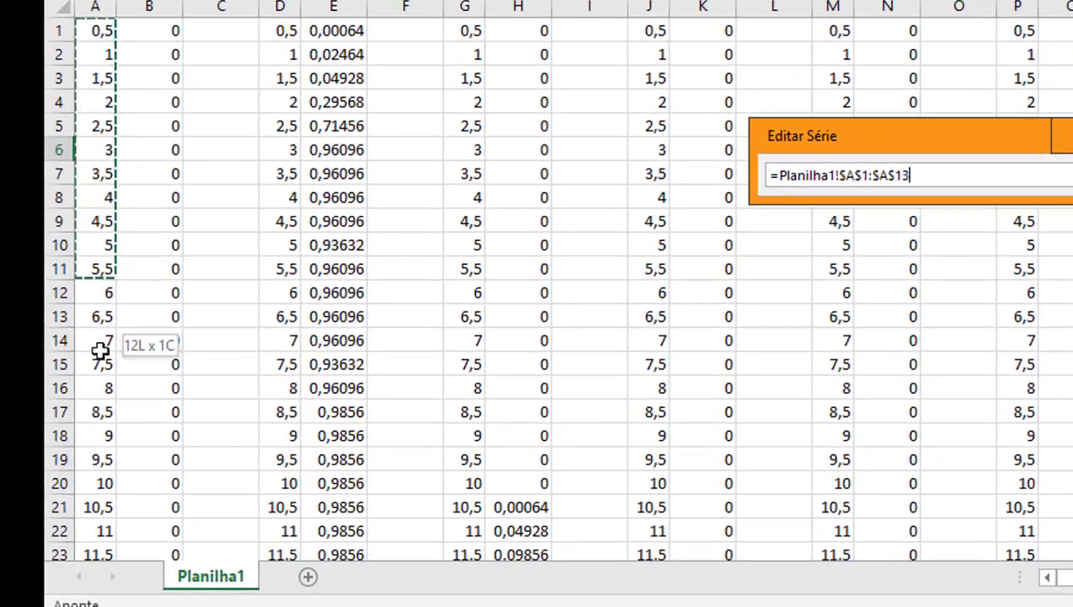
drag(99, 350, 97, 506)
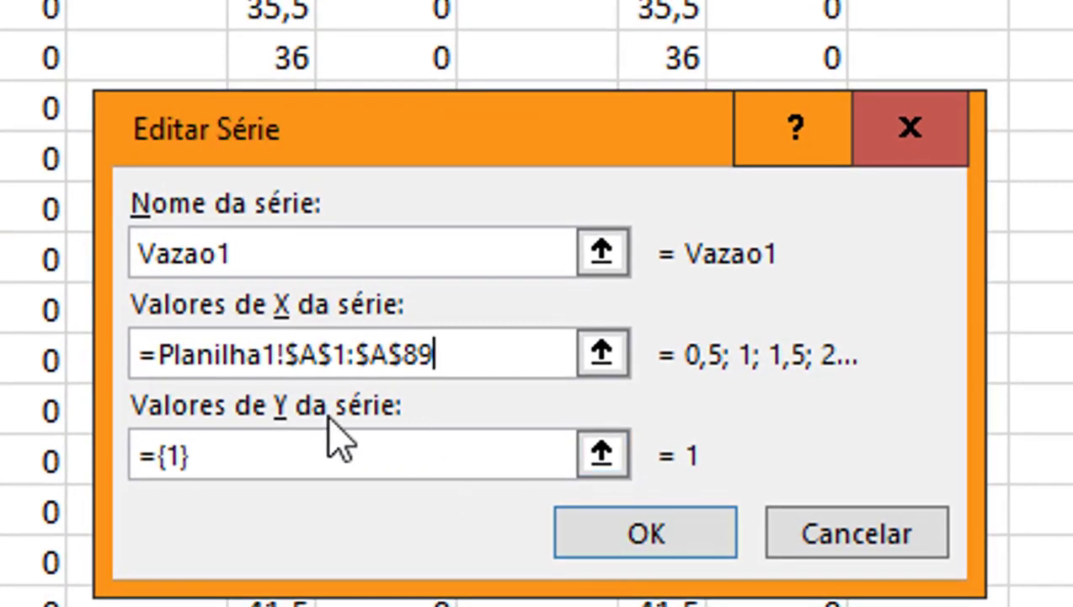
- Use cells B1:B89 as the Y values of the Vazao1 series and accept the series
click(601, 455)
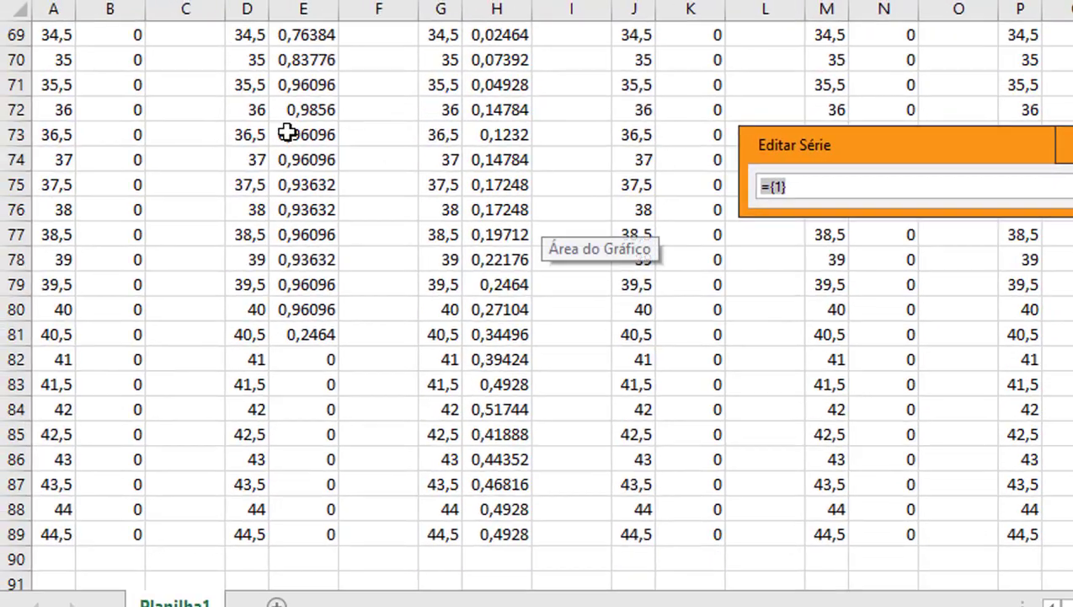
scroll(137, 77, up, 17)
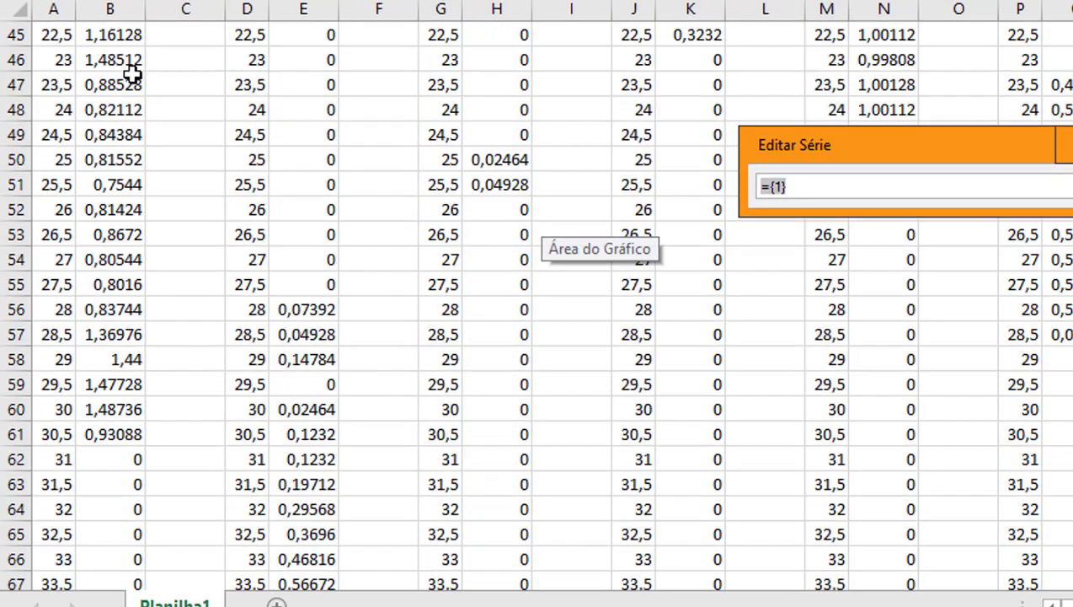
scroll(143, 60, up, 6)
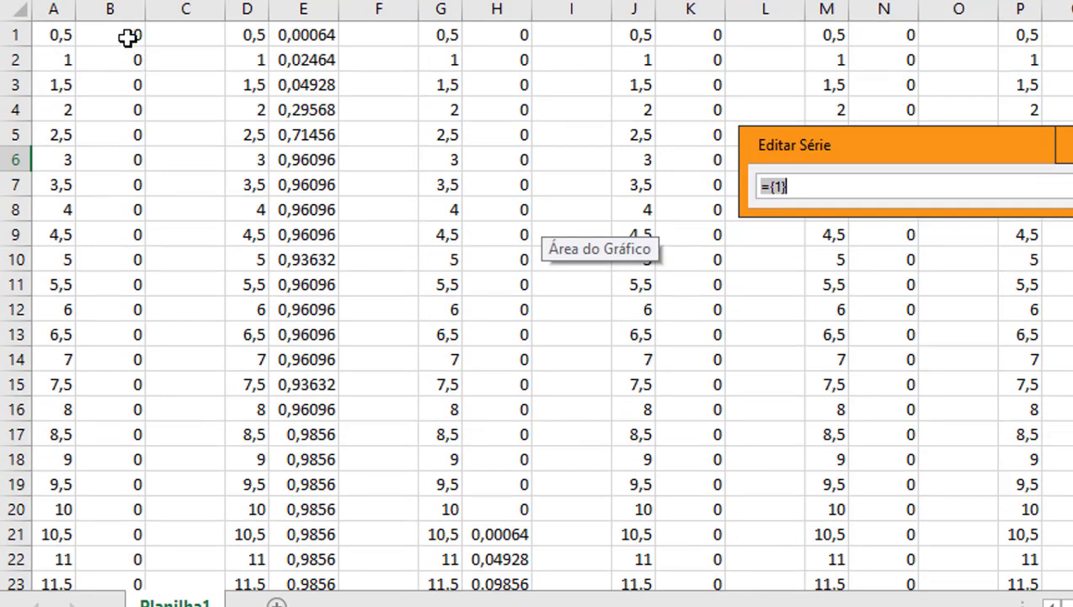
click(118, 34)
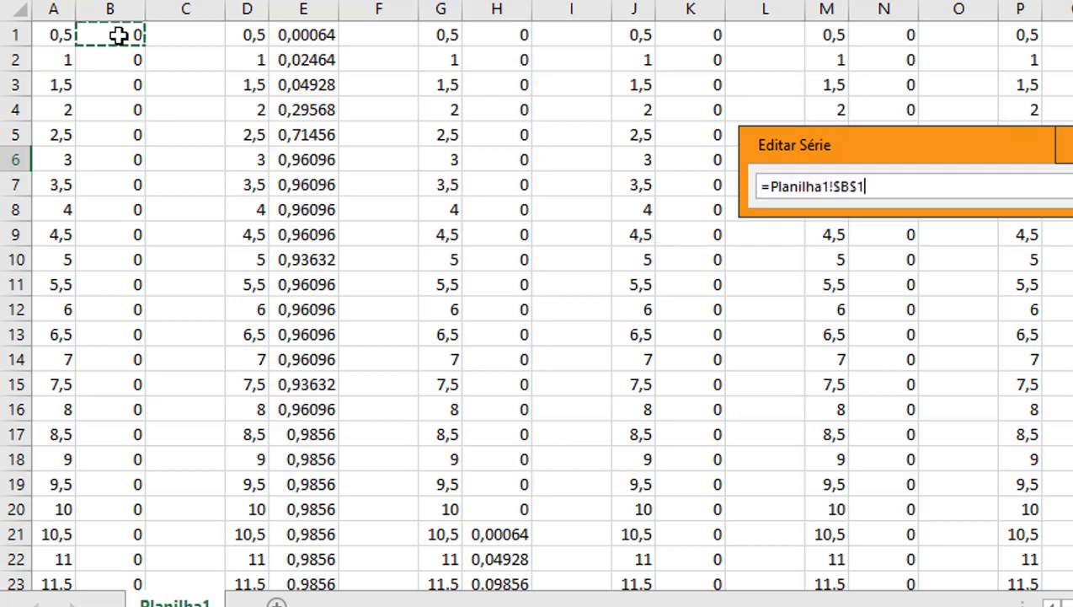
drag(118, 34, 132, 535)
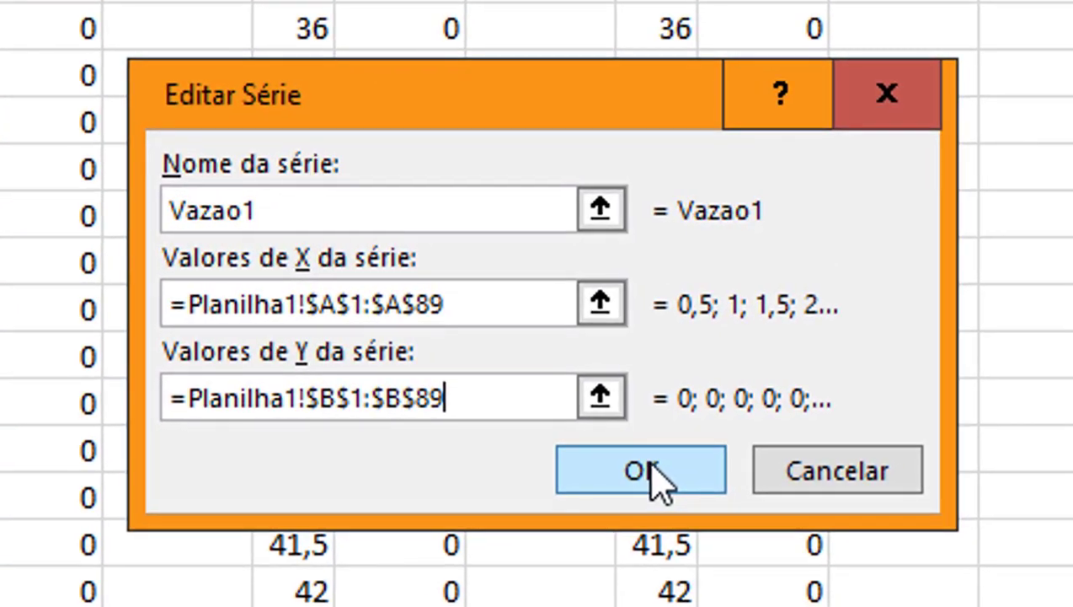
click(776, 445)
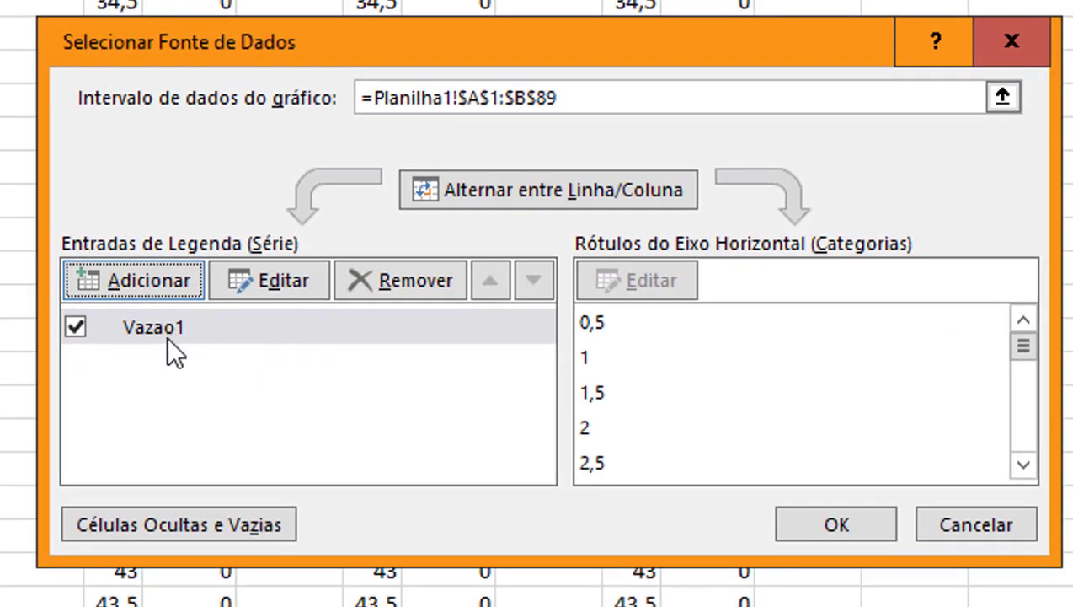
- Add a second chart series named Vazão2, taking its X values from cells D1:D89
click(173, 281)
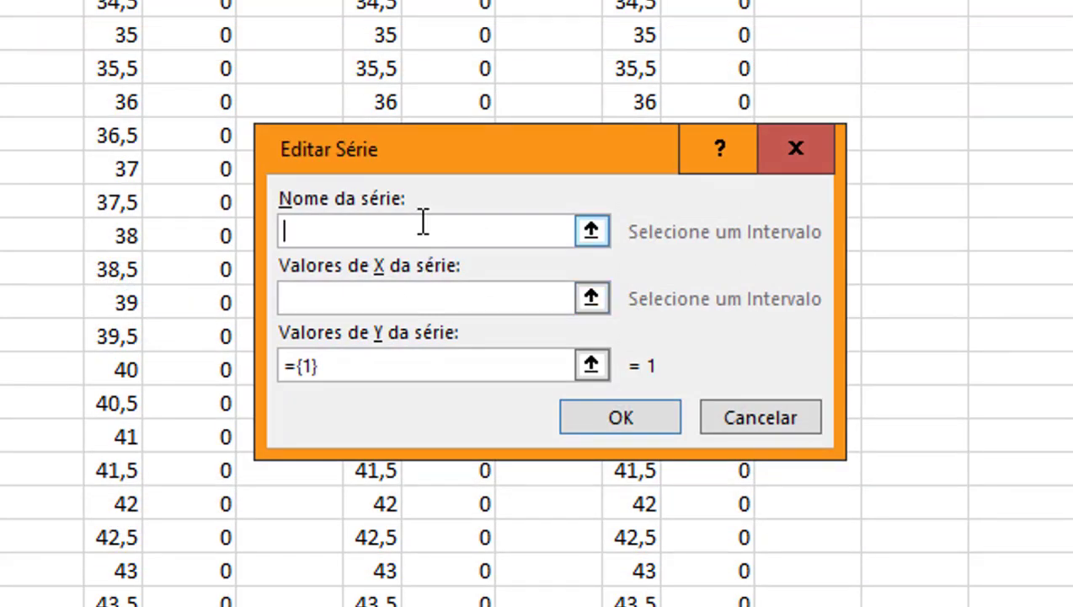
text(Vazão)
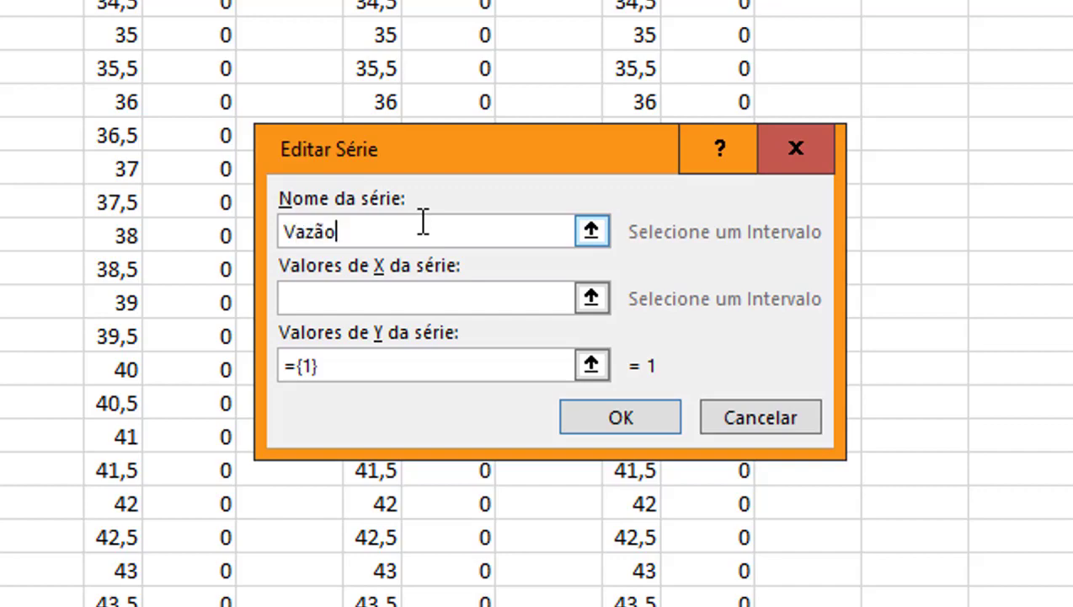
text(2)
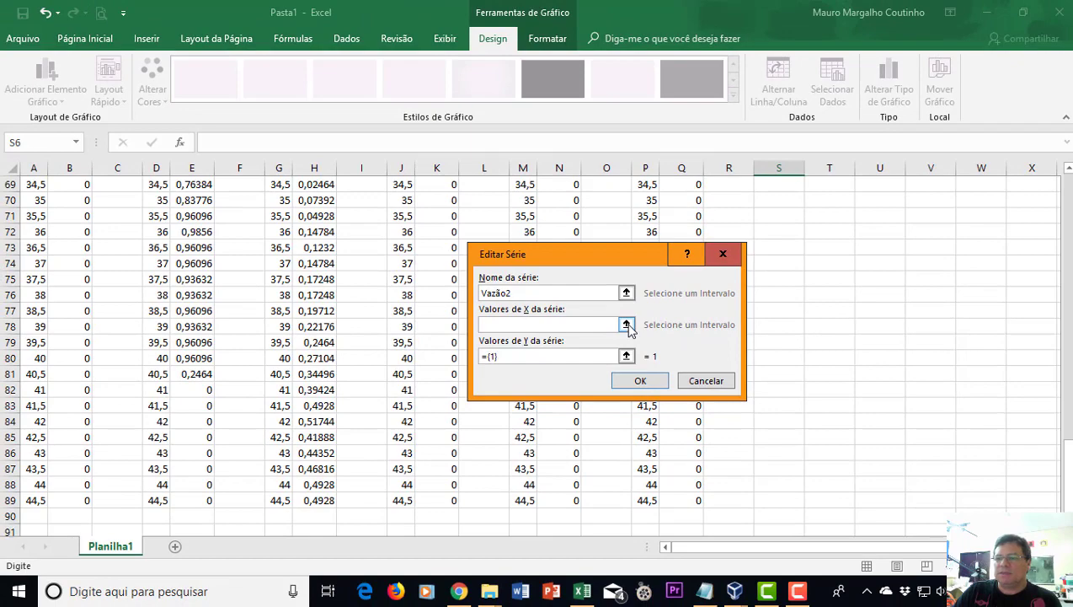
click(626, 324)
scroll(269, 299, up, 9)
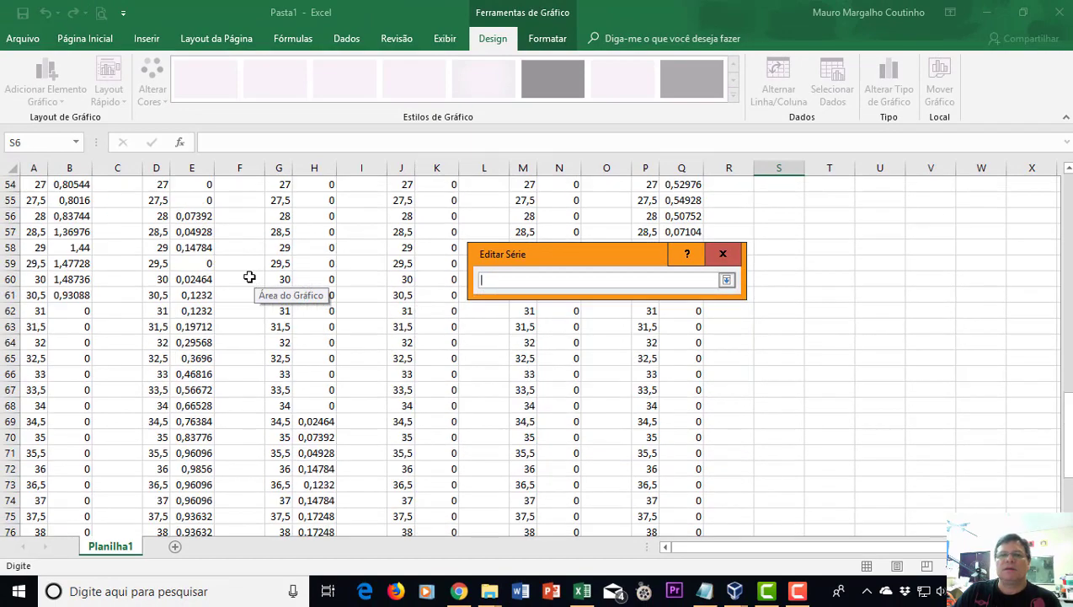
scroll(199, 246, up, 14)
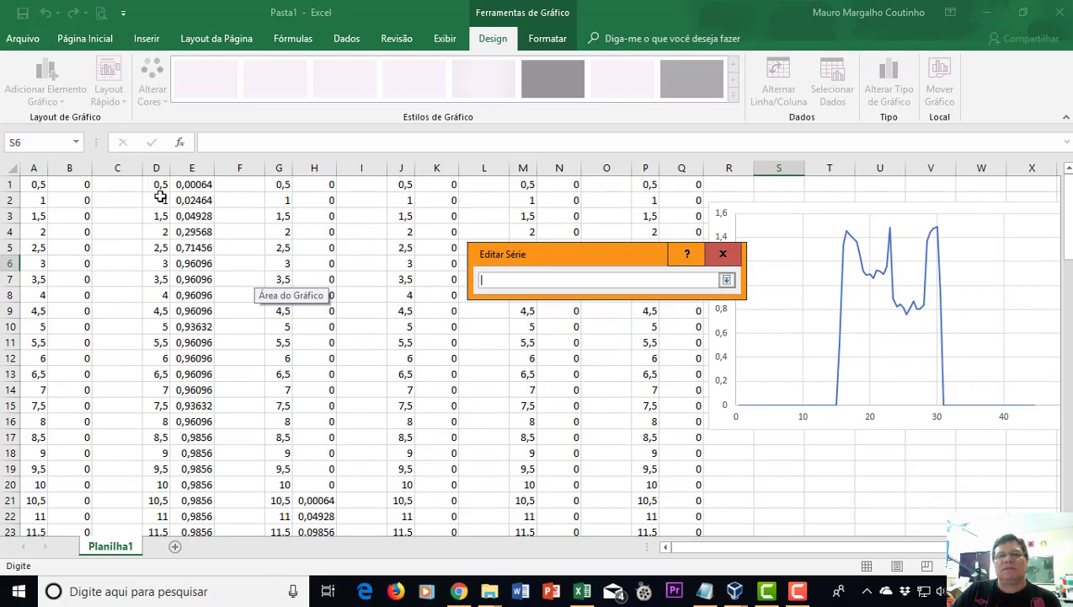
drag(160, 183, 160, 497)
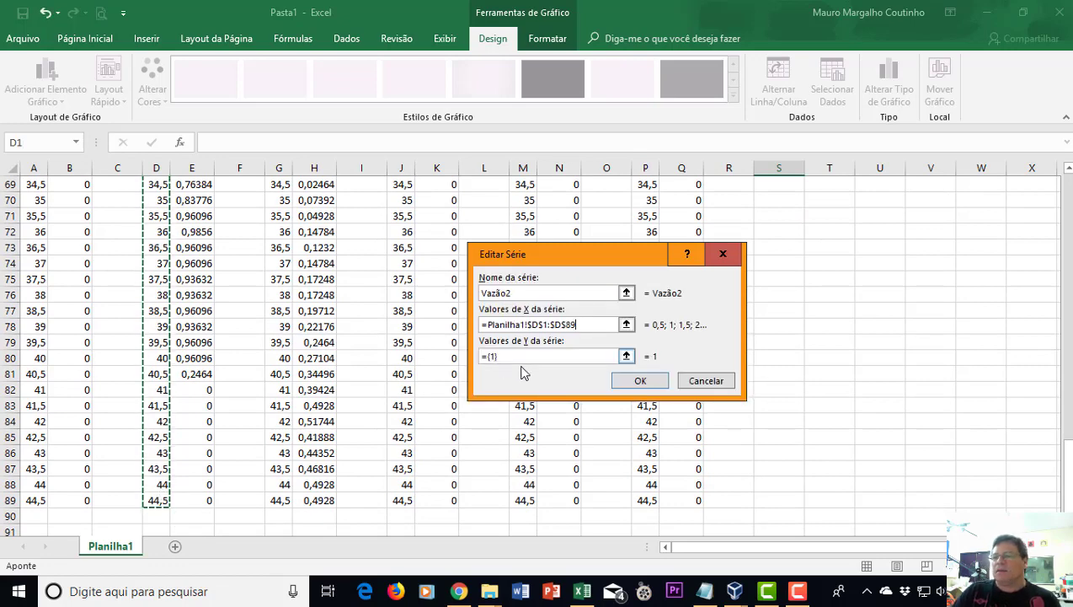
- Use cells E1:E89 as the Y values of the Vazão2 series and accept the series
click(626, 356)
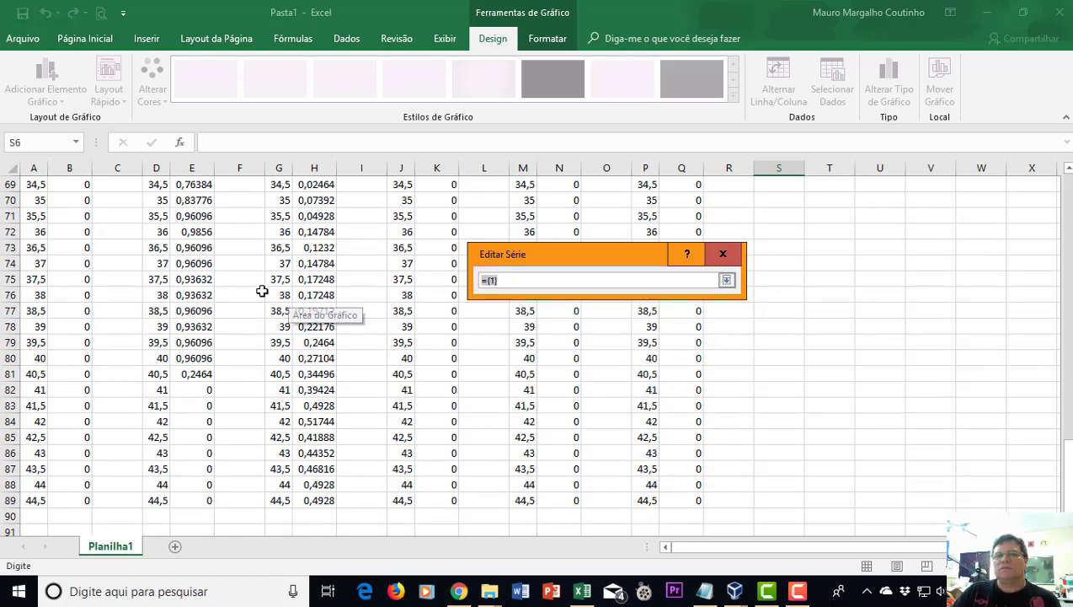
scroll(256, 265, up, 12)
scroll(256, 263, up, 11)
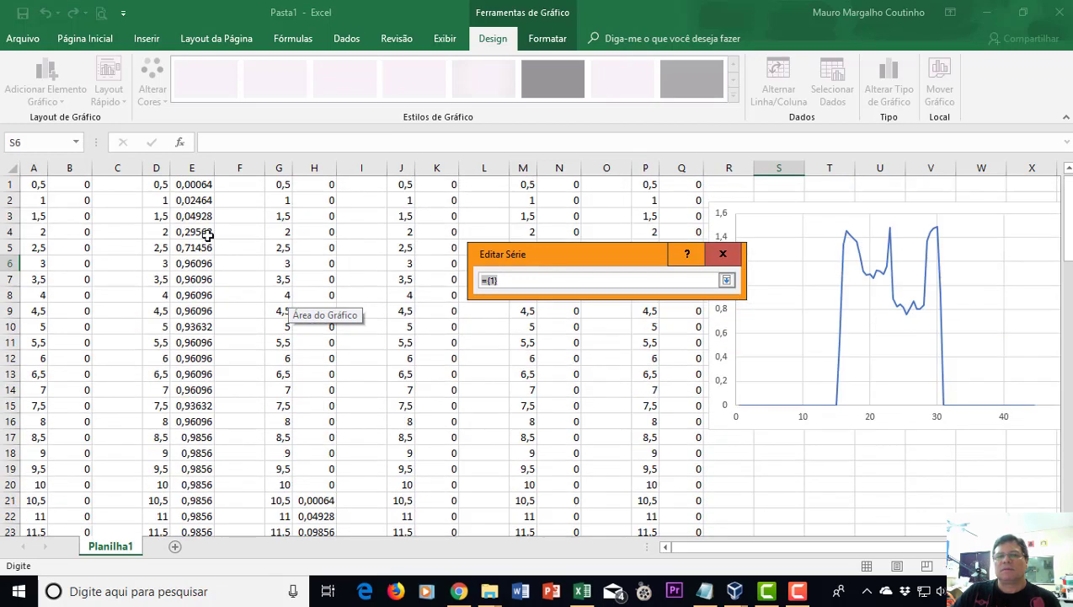
click(195, 186)
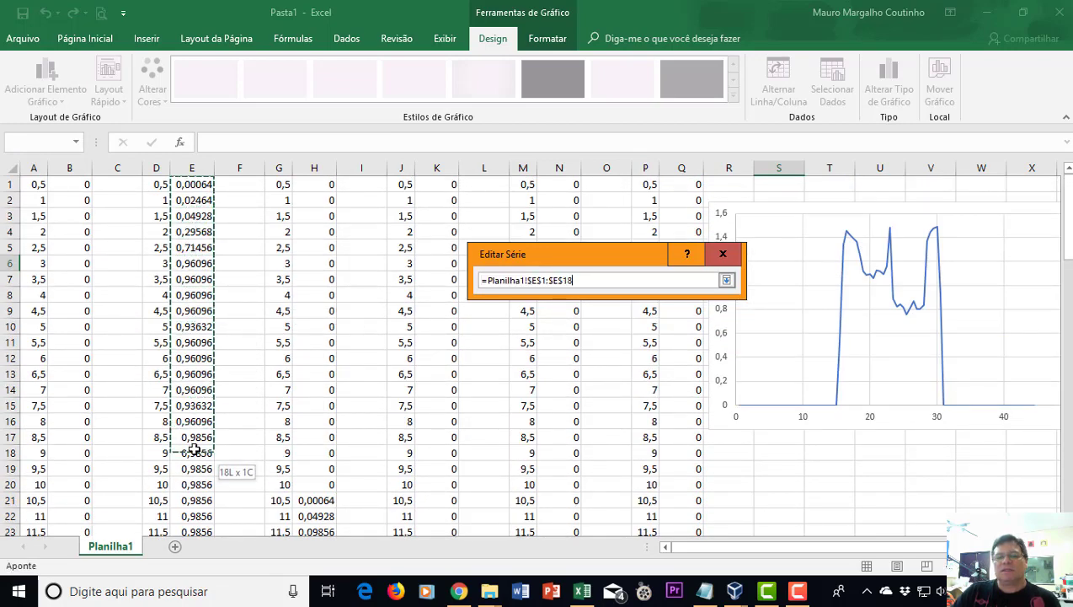
mouse_move(195, 524)
mouse_down()
mouse_move(194, 554)
mouse_move(203, 542)
mouse_up()
drag(204, 523, 206, 498)
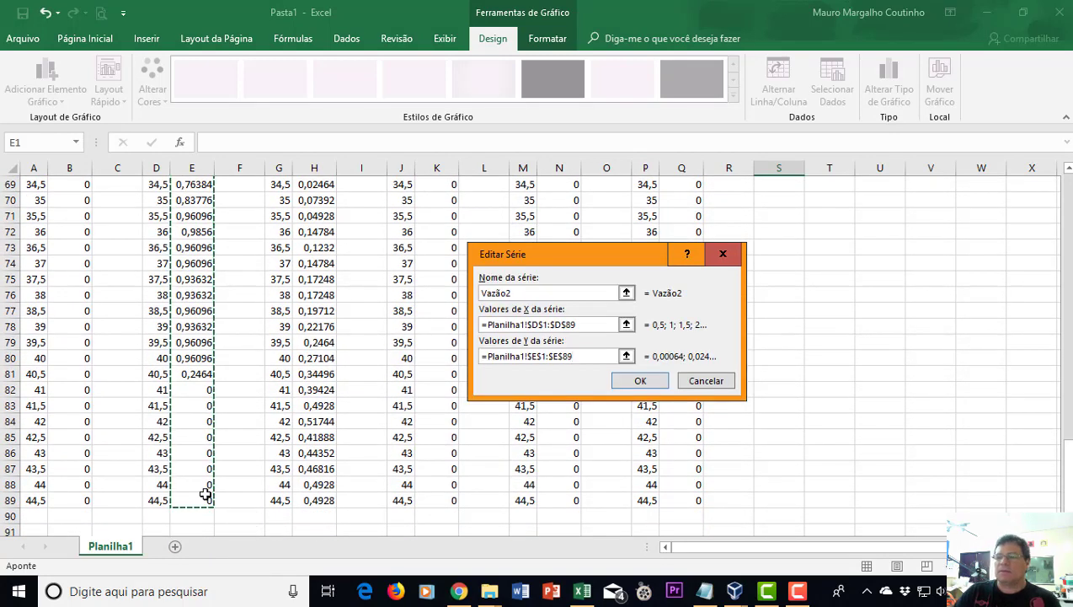
click(640, 382)
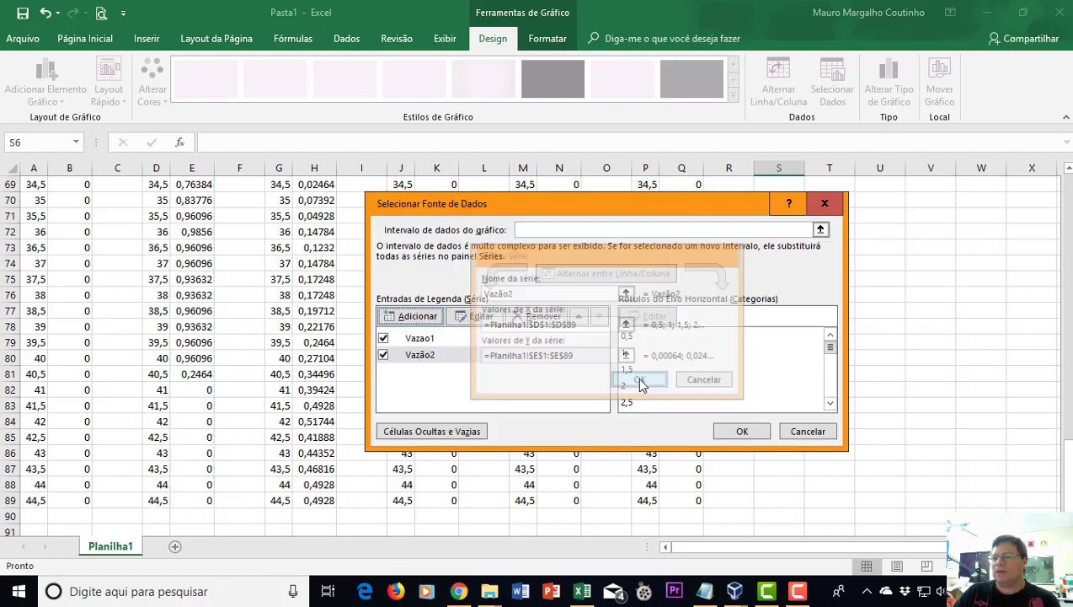
- Add a third chart series named Vazão3, taking its X values from cells G1:G89
click(419, 320)
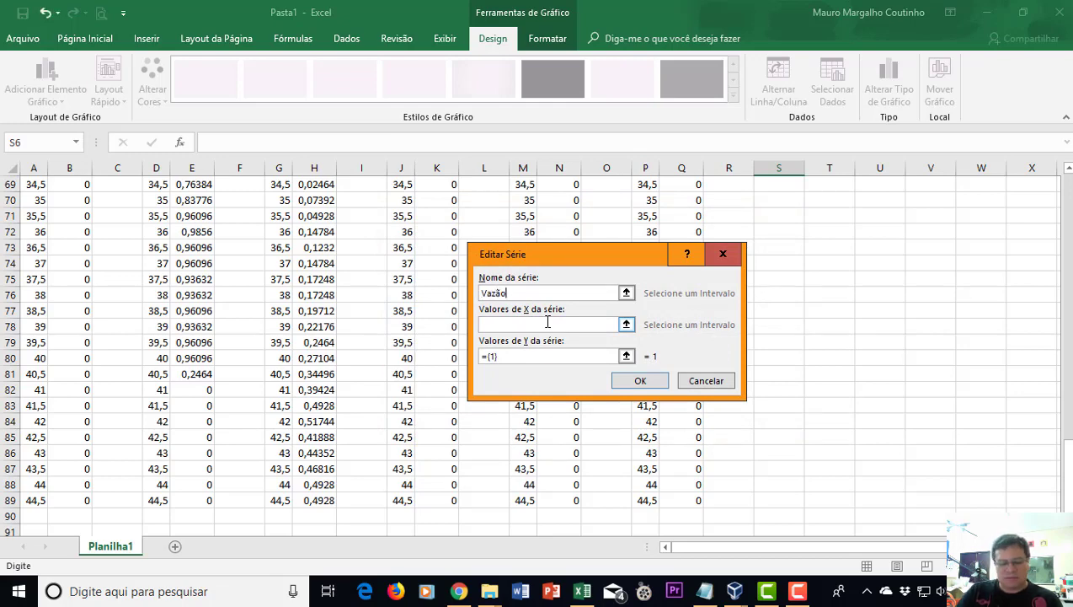
click(627, 325)
scroll(335, 266, up, 15)
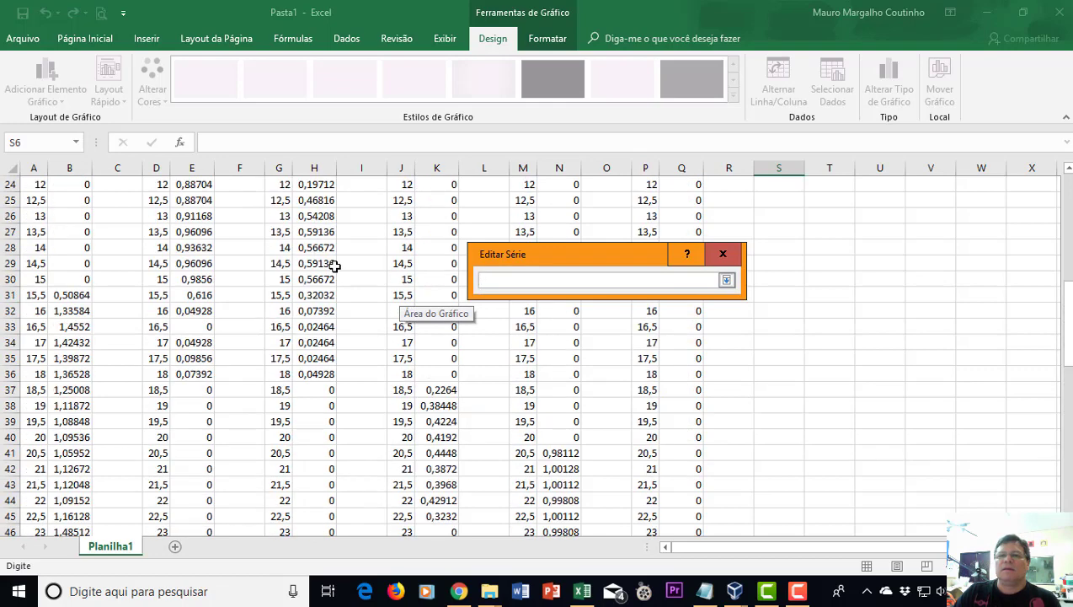
scroll(333, 265, up, 8)
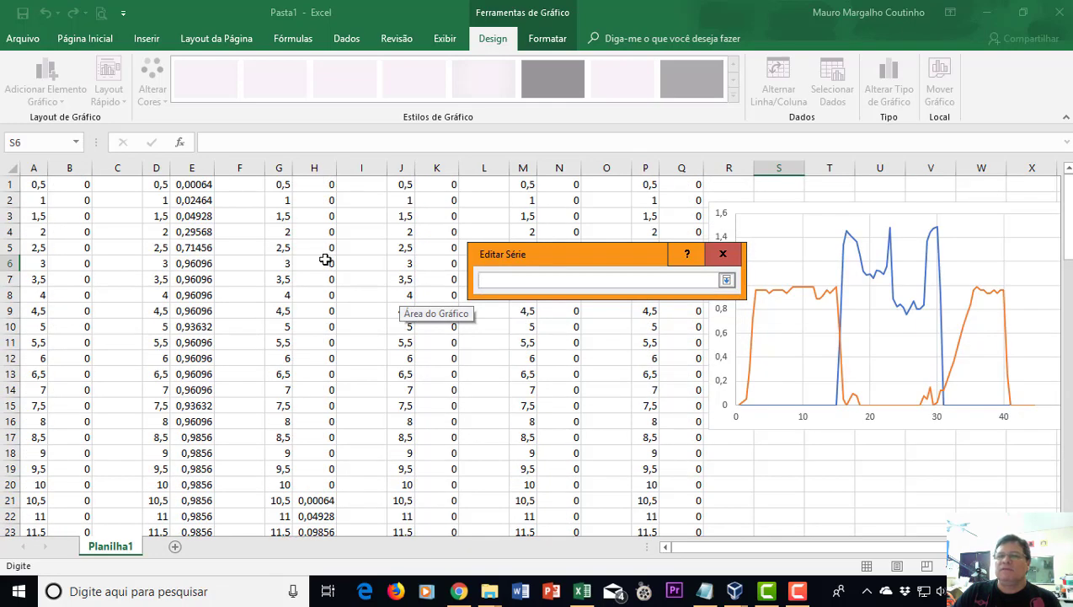
drag(279, 184, 278, 489)
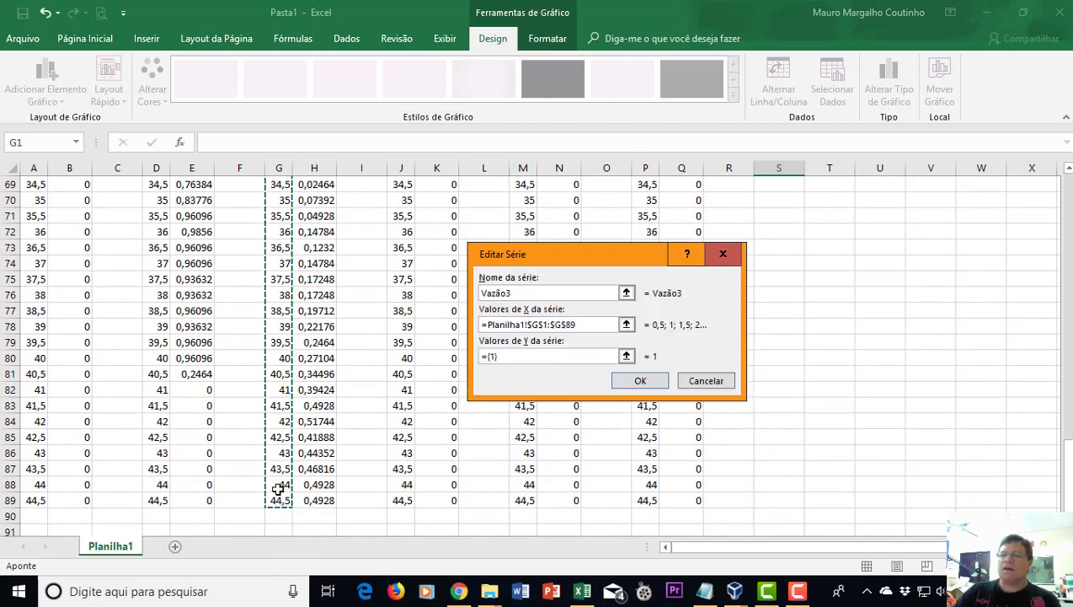
- Use cells H1:H89 as the Y values of the Vazão3 series and accept the series
click(626, 356)
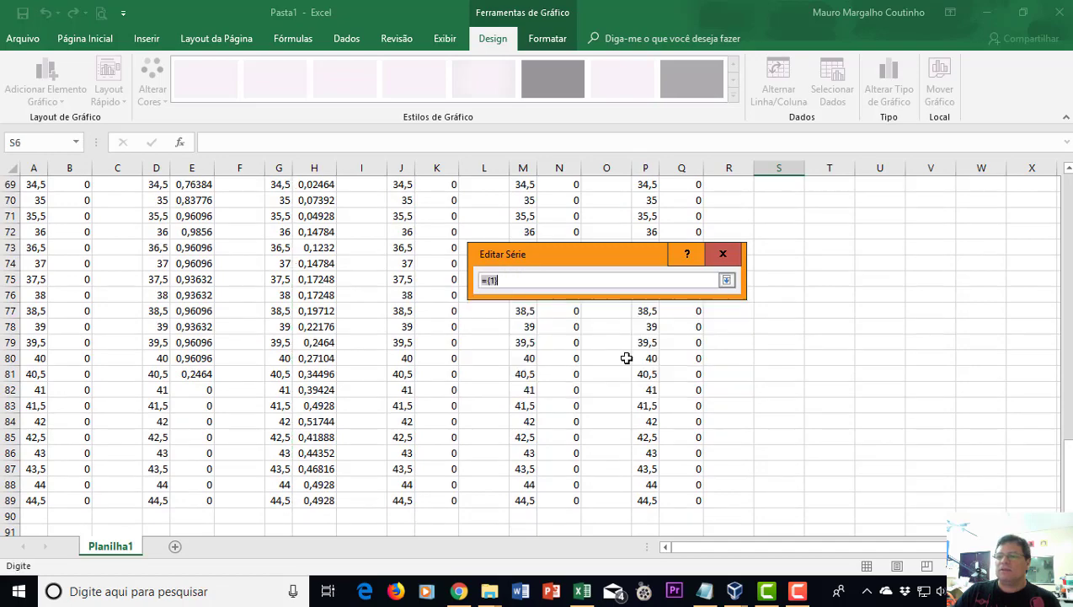
scroll(324, 244, up, 20)
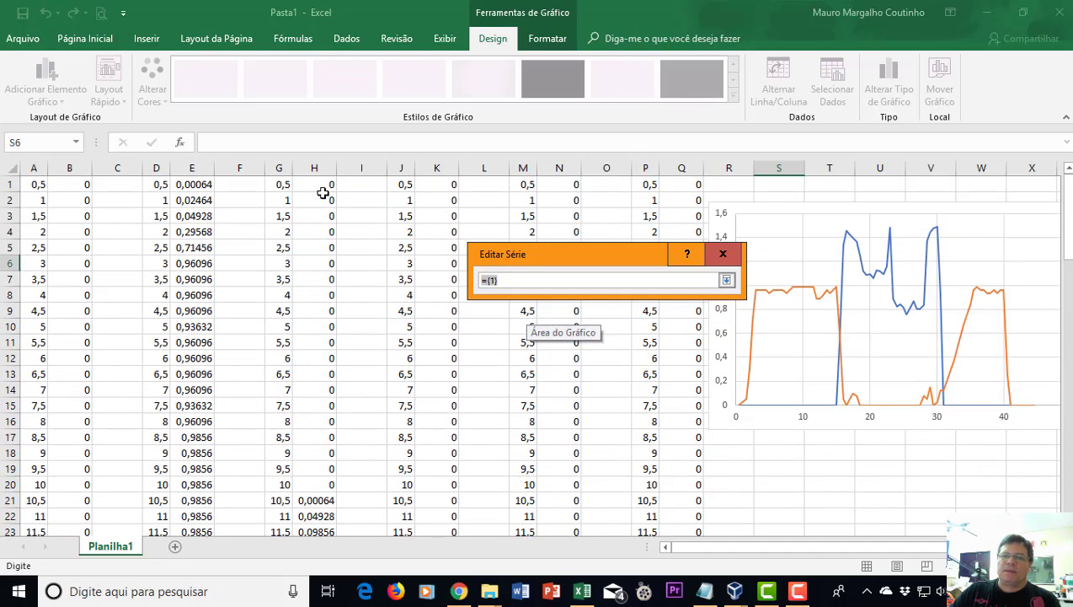
click(319, 184)
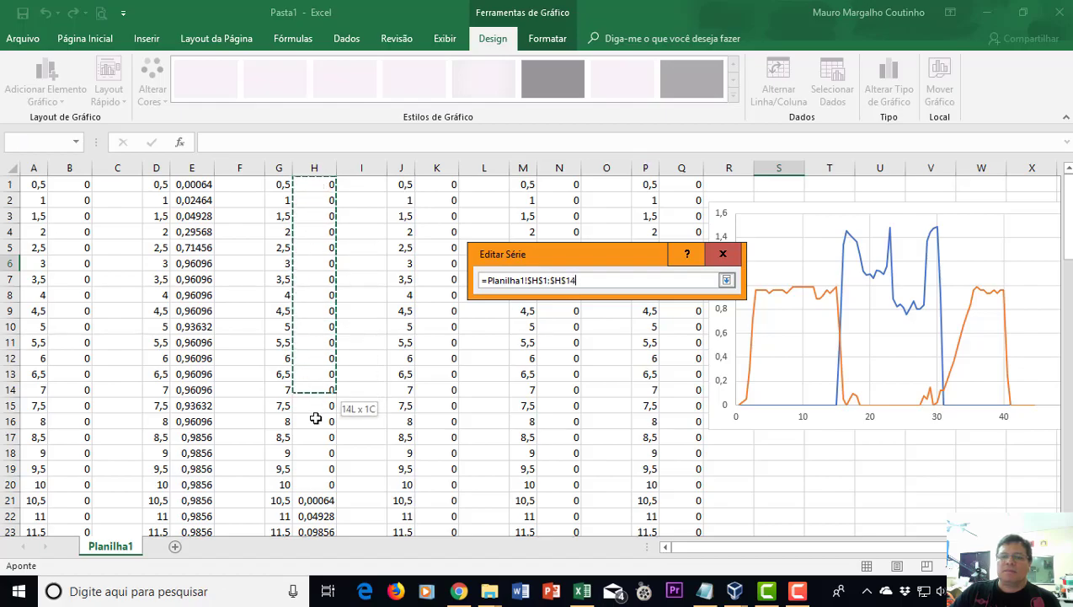
drag(315, 419, 325, 502)
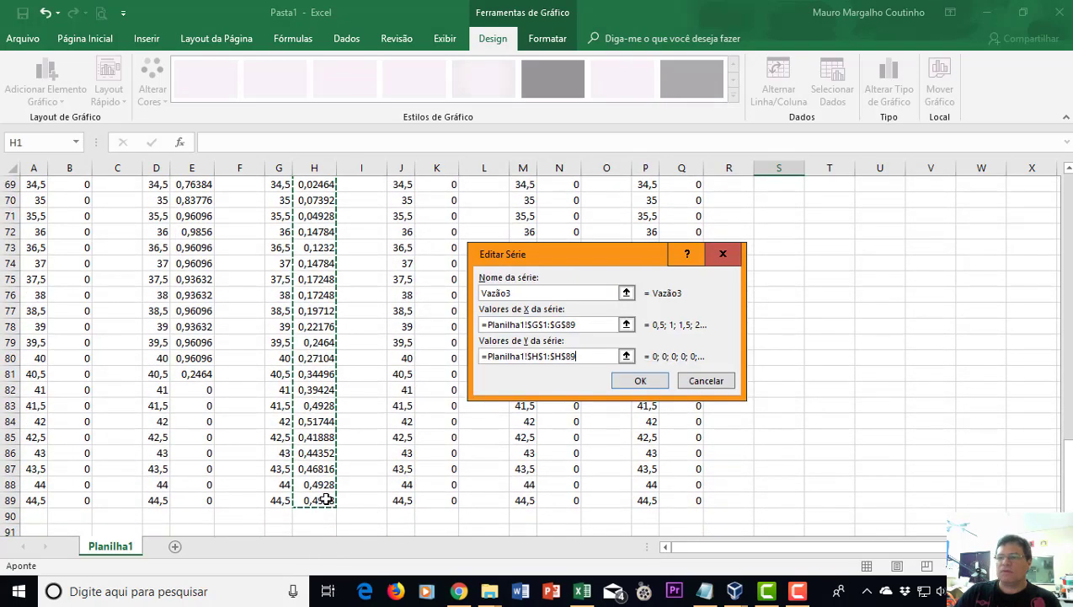
click(641, 381)
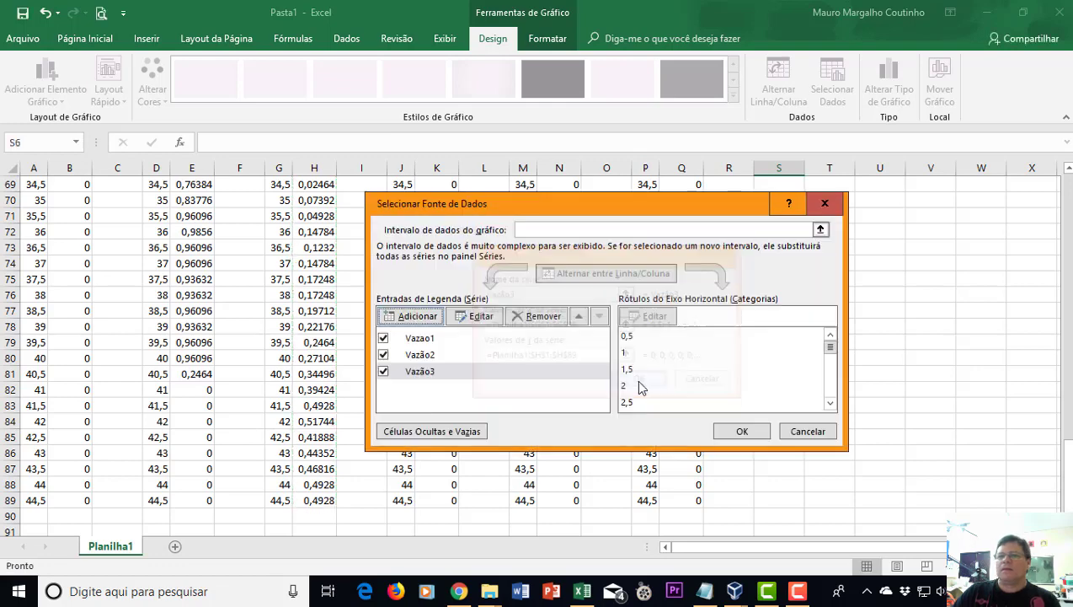
- Add a fourth chart series named Vazão4, taking its X values from cells J1:J89
click(416, 317)
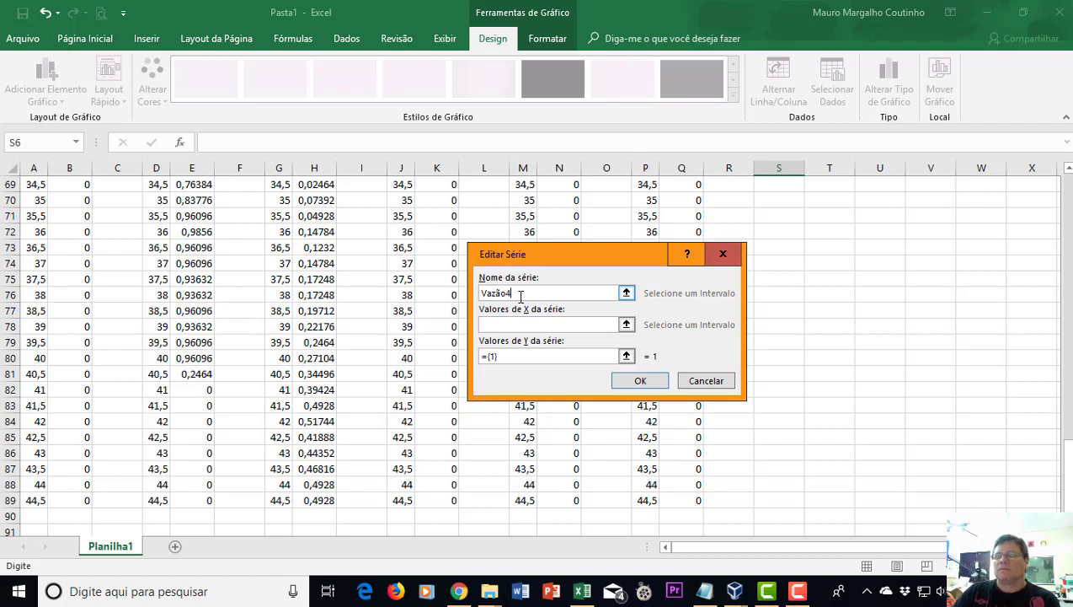
click(627, 325)
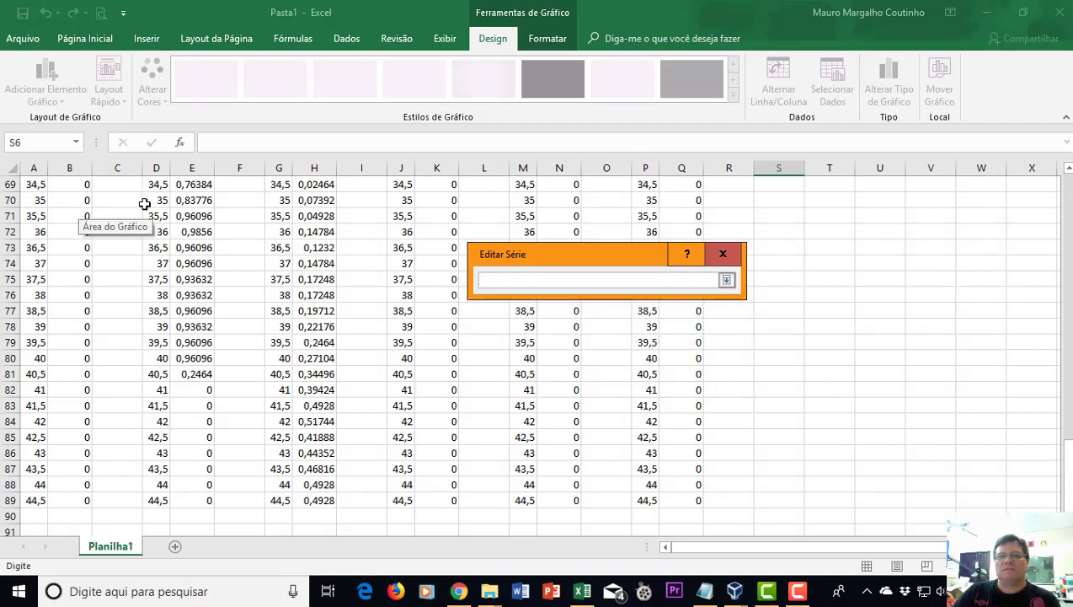
scroll(419, 247, up, 20)
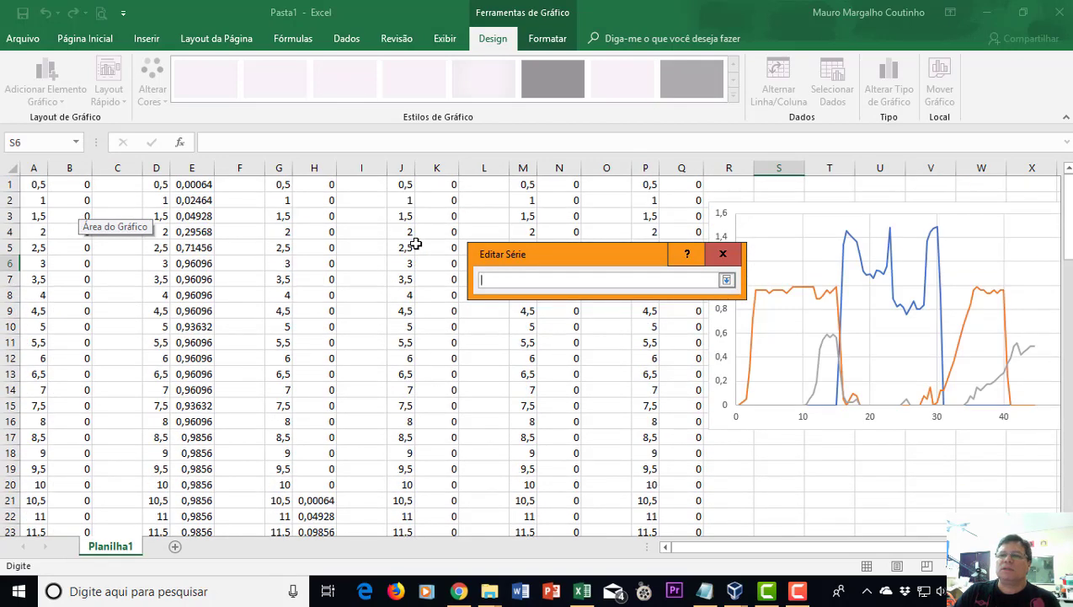
drag(405, 187, 401, 502)
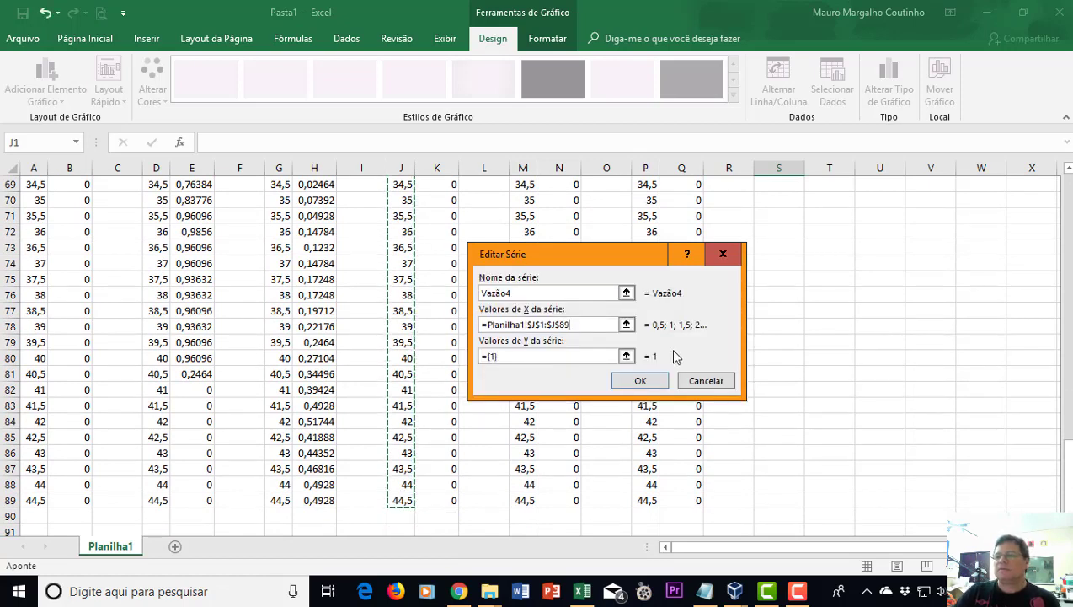
- Use cells K1:K89 as the Y values of the Vazão4 series and accept the series
click(626, 355)
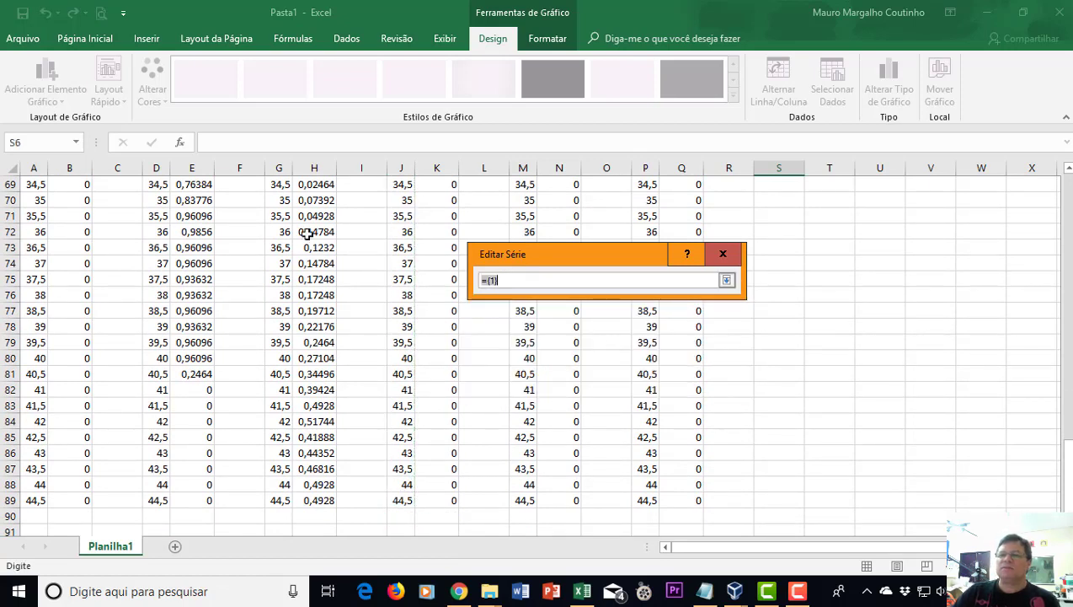
scroll(460, 215, up, 9)
scroll(460, 215, up, 14)
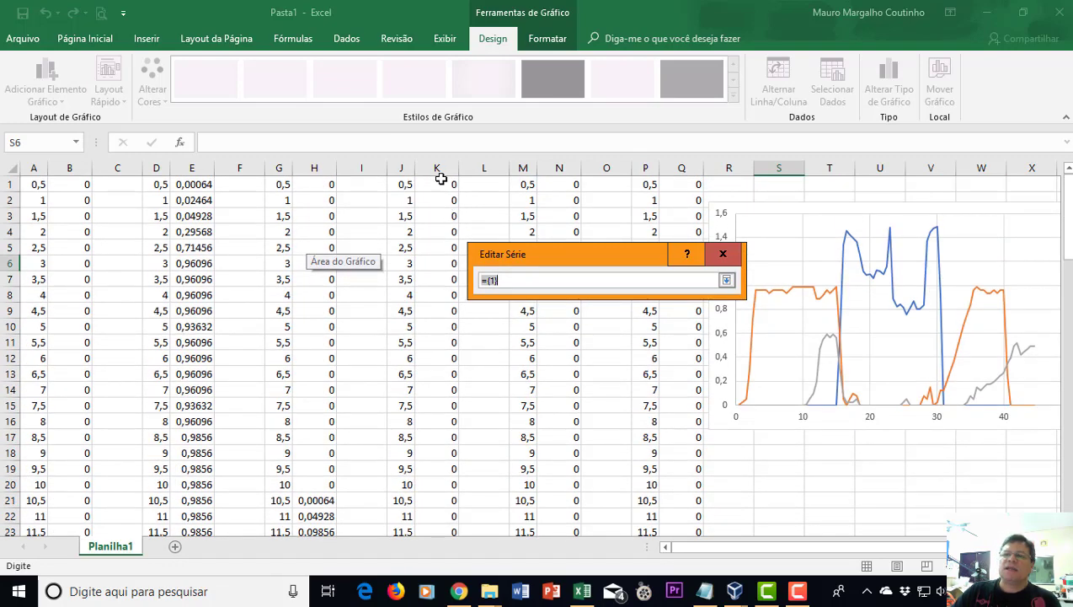
click(438, 181)
drag(438, 262, 447, 500)
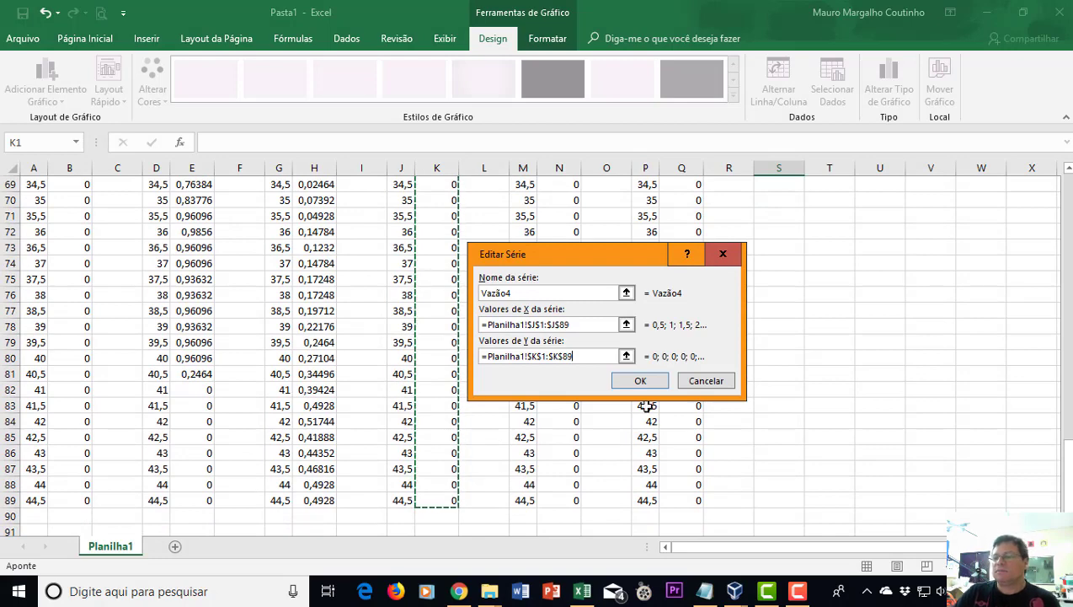
click(641, 381)
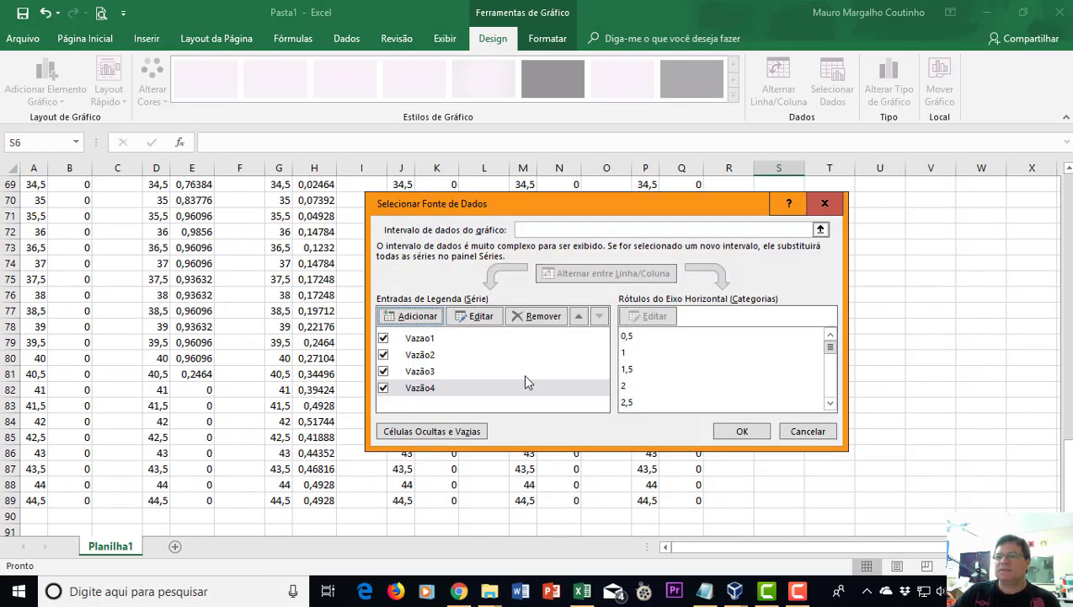
- Add a fifth chart series named Vazão5, taking its X values from cells M1:M89
click(418, 317)
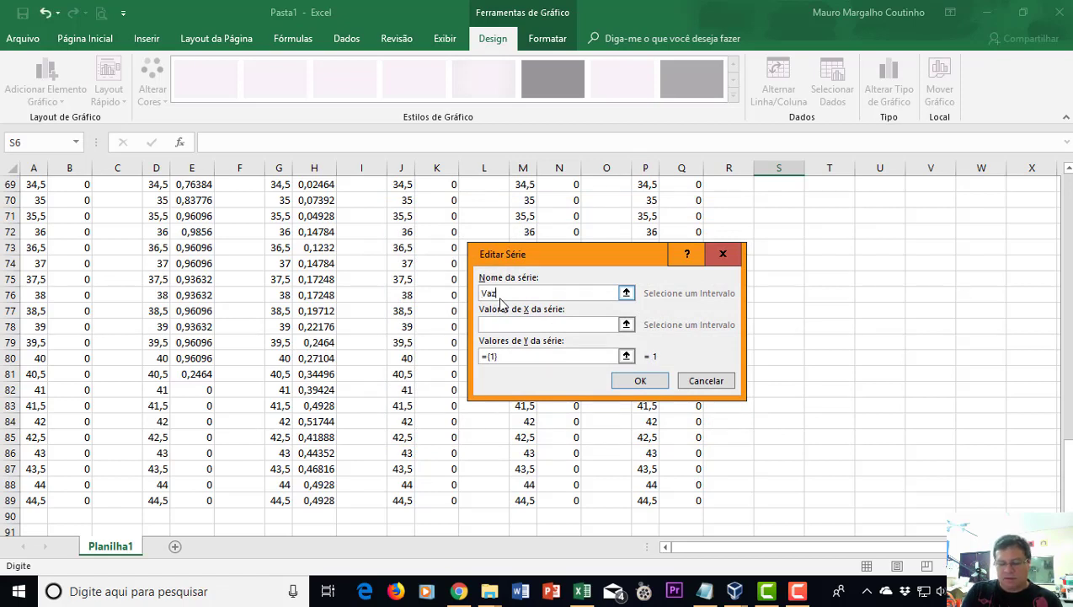
click(626, 325)
scroll(521, 311, up, 14)
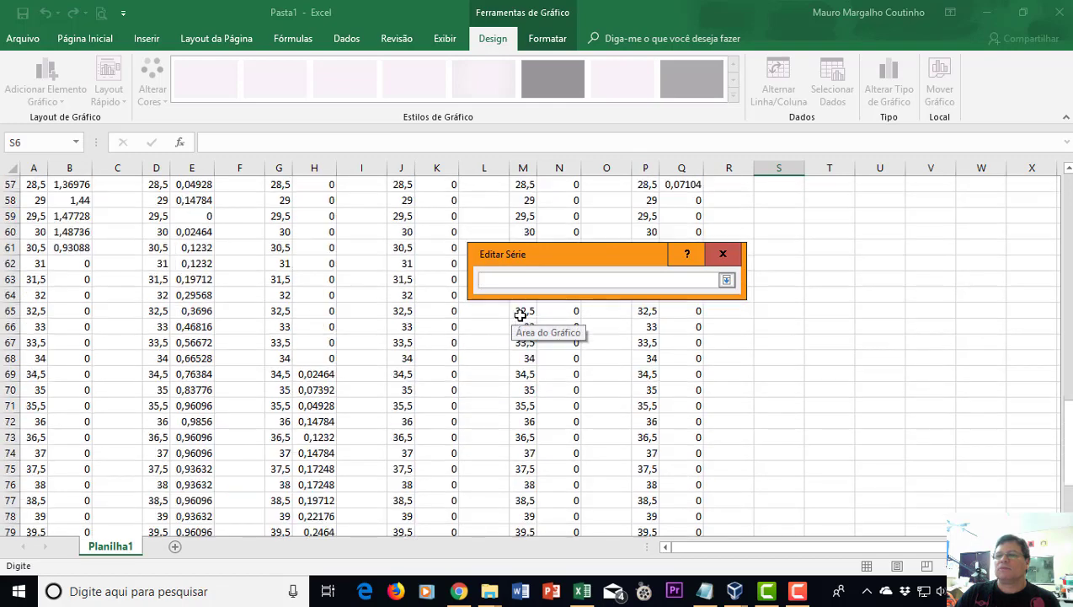
scroll(521, 310, up, 9)
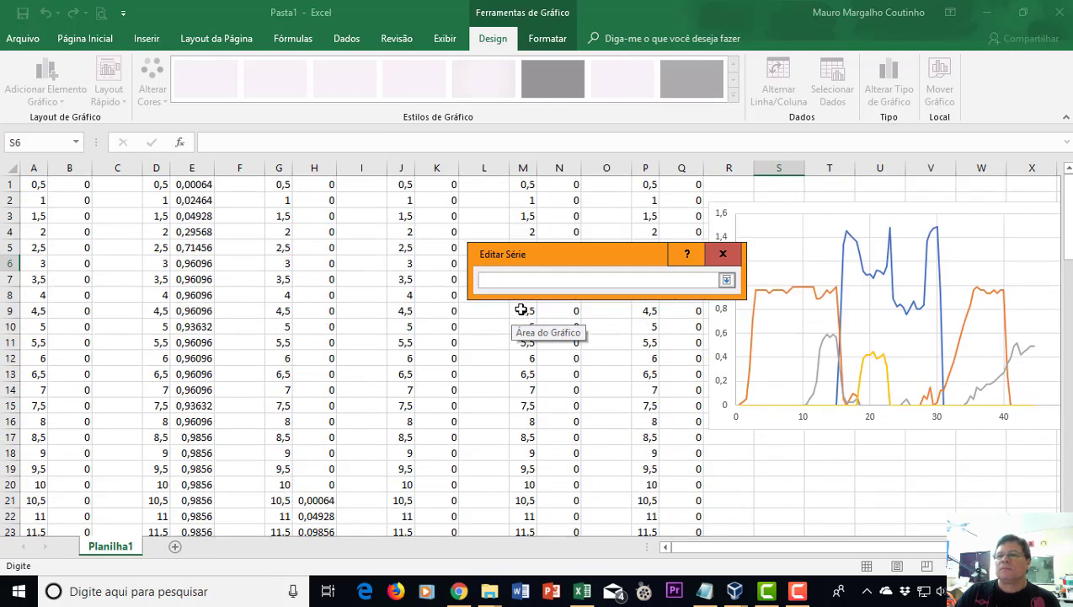
drag(528, 184, 523, 495)
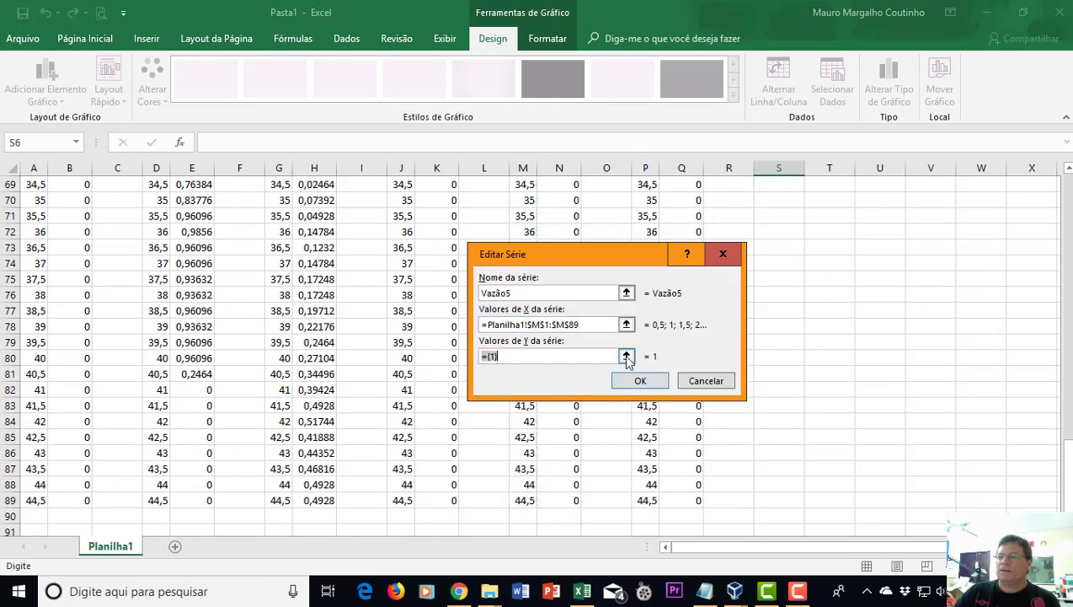
- Use cells N1:N89 as the Y values of the Vazão5 series and accept the series
click(626, 356)
scroll(608, 254, up, 20)
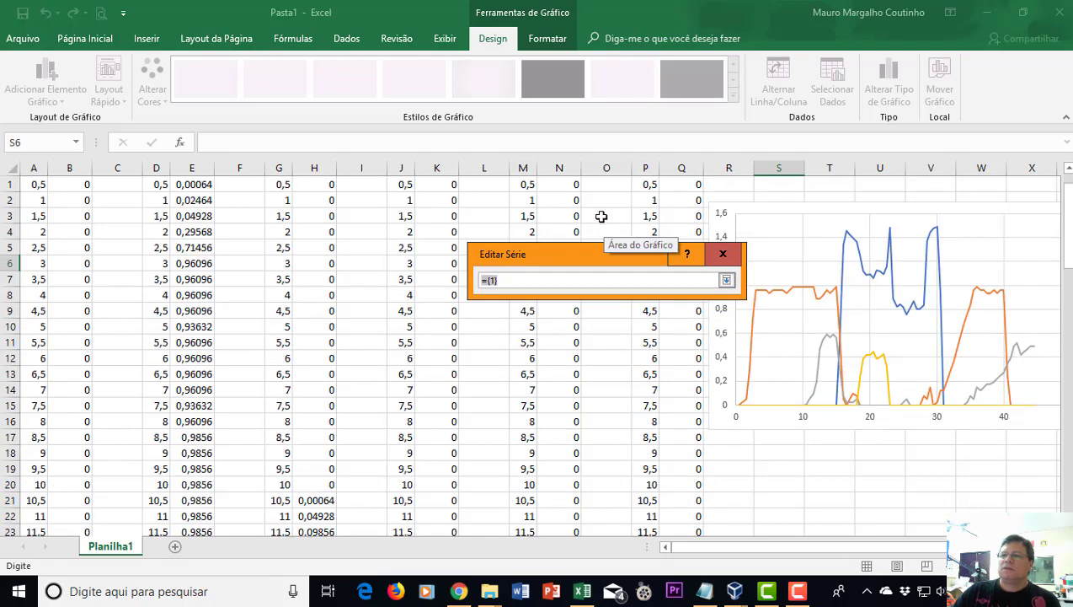
click(562, 185)
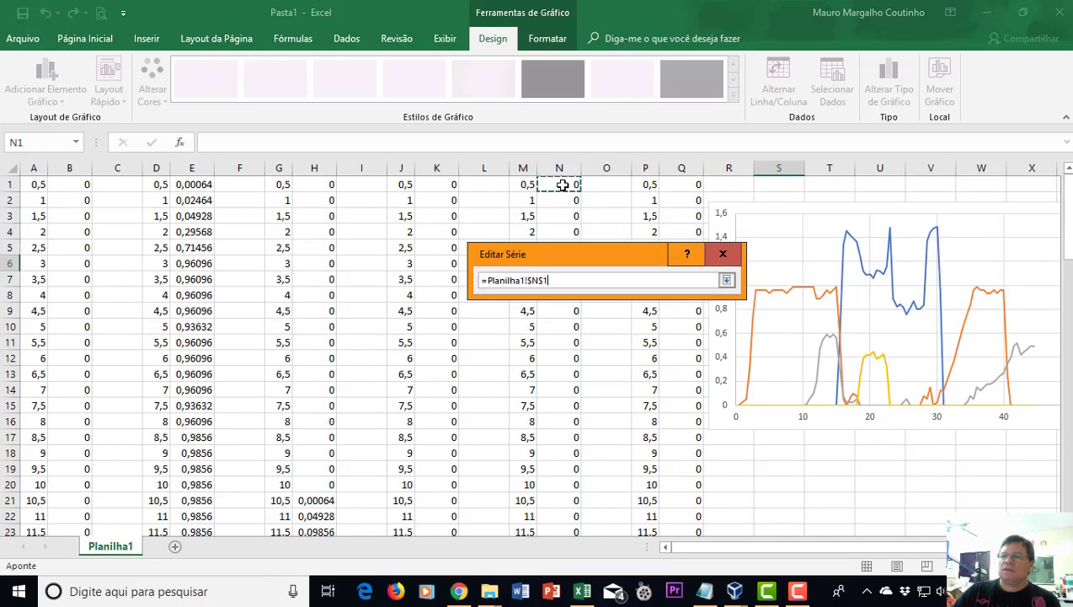
drag(576, 267, 571, 499)
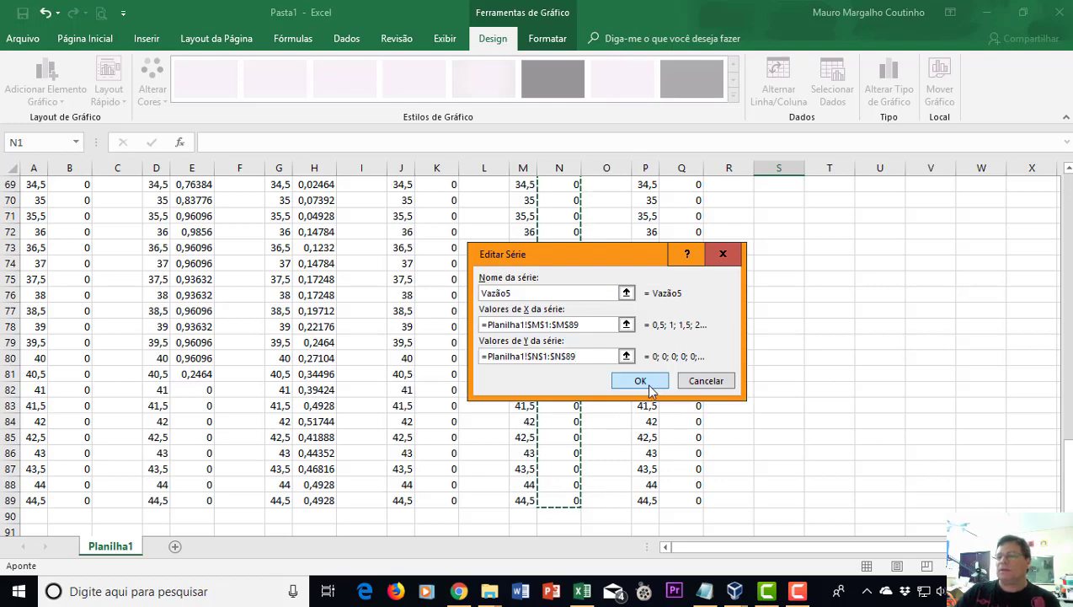
click(640, 381)
- Add a sixth chart series named Vazão6, taking its X values from cells P1:P89
click(426, 317)
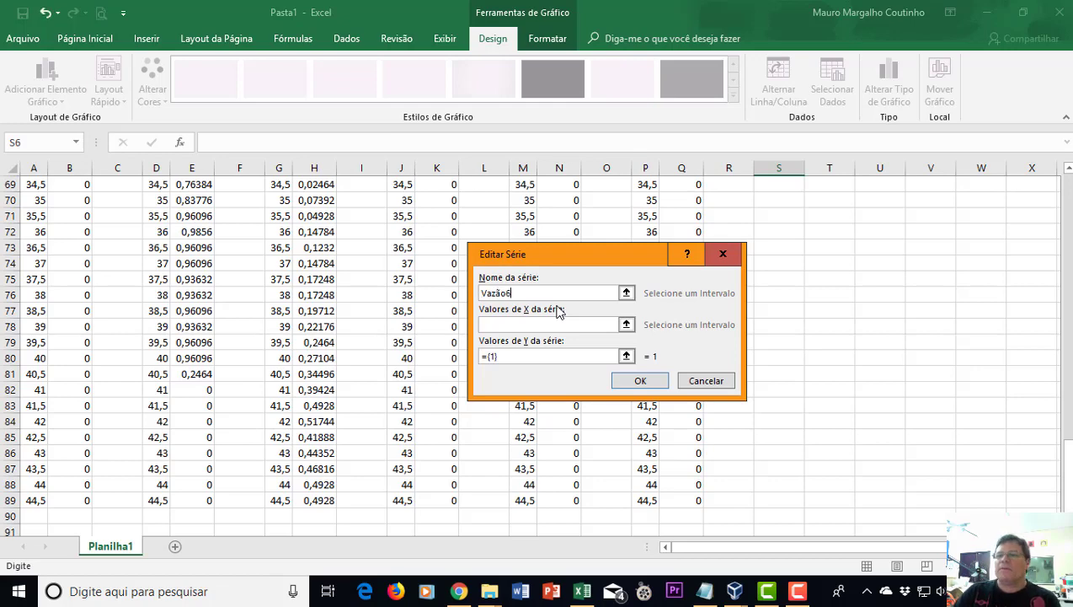
click(626, 324)
scroll(643, 268, up, 20)
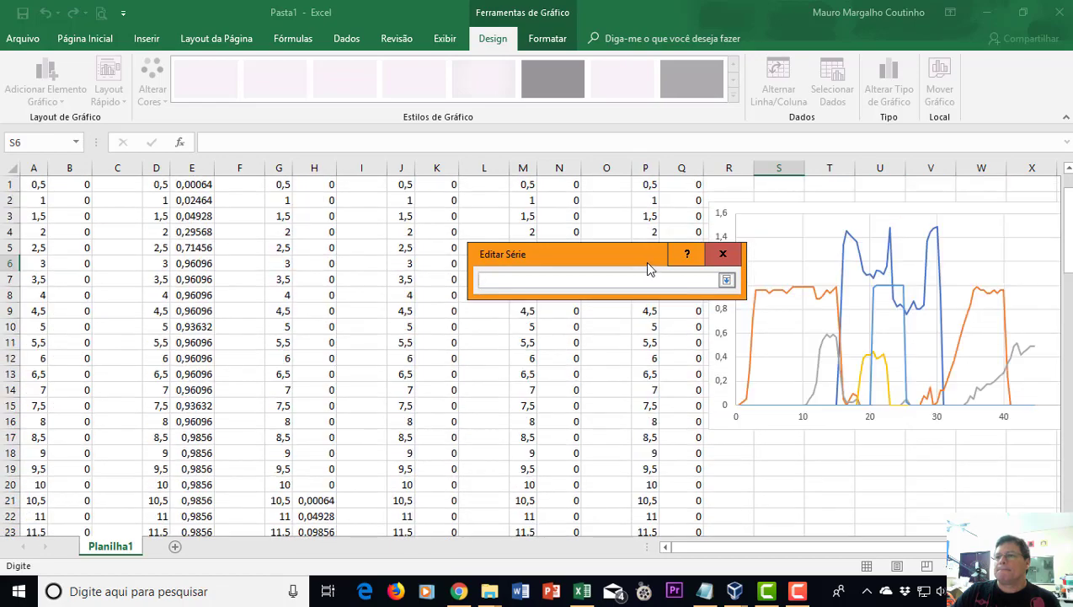
click(650, 184)
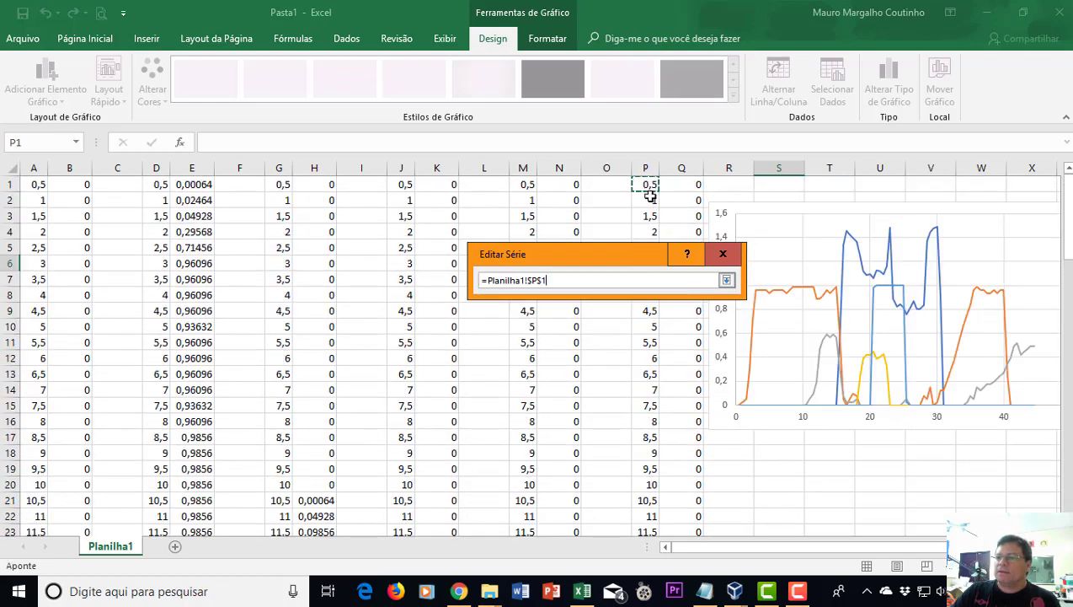
drag(649, 195, 655, 517)
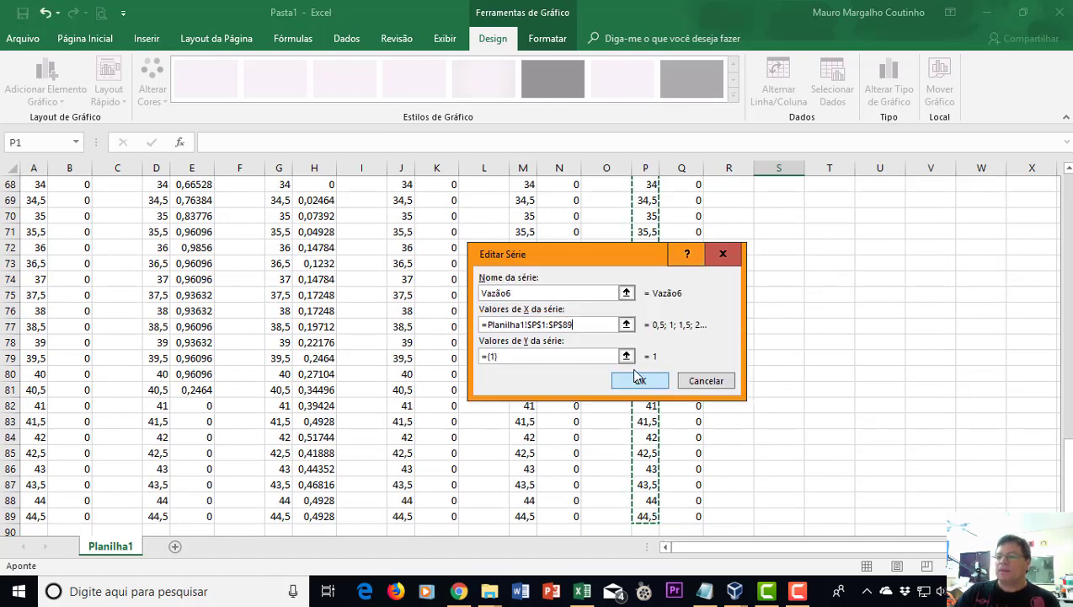
- Use cells Q1:Q89 as the Y values of the Vazão6 series, then accept the series and the chart's data source
click(627, 357)
scroll(684, 248, up, 17)
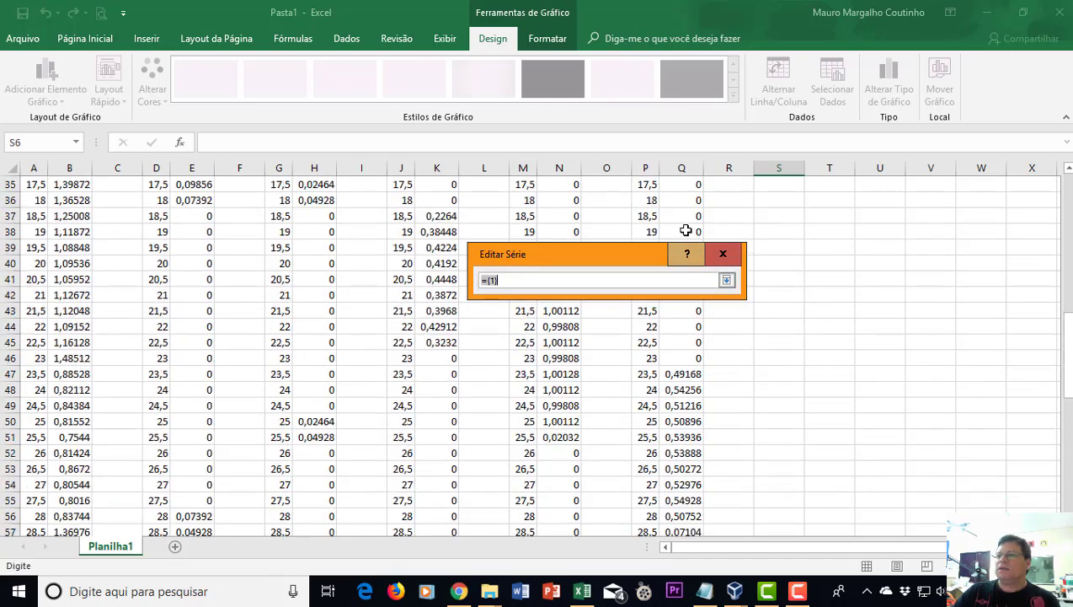
scroll(682, 219, up, 5)
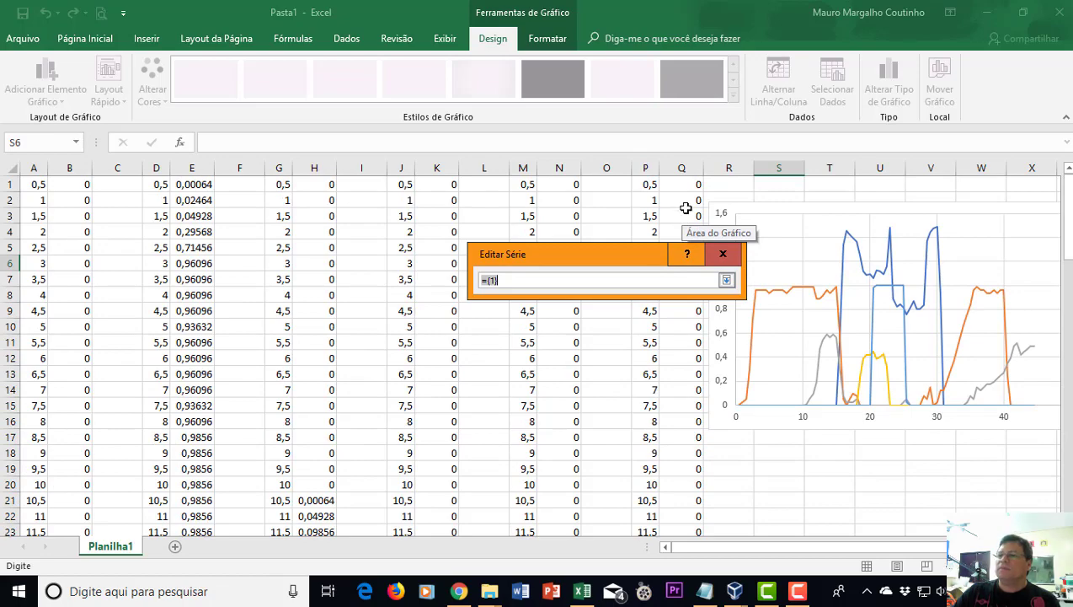
drag(687, 185, 689, 266)
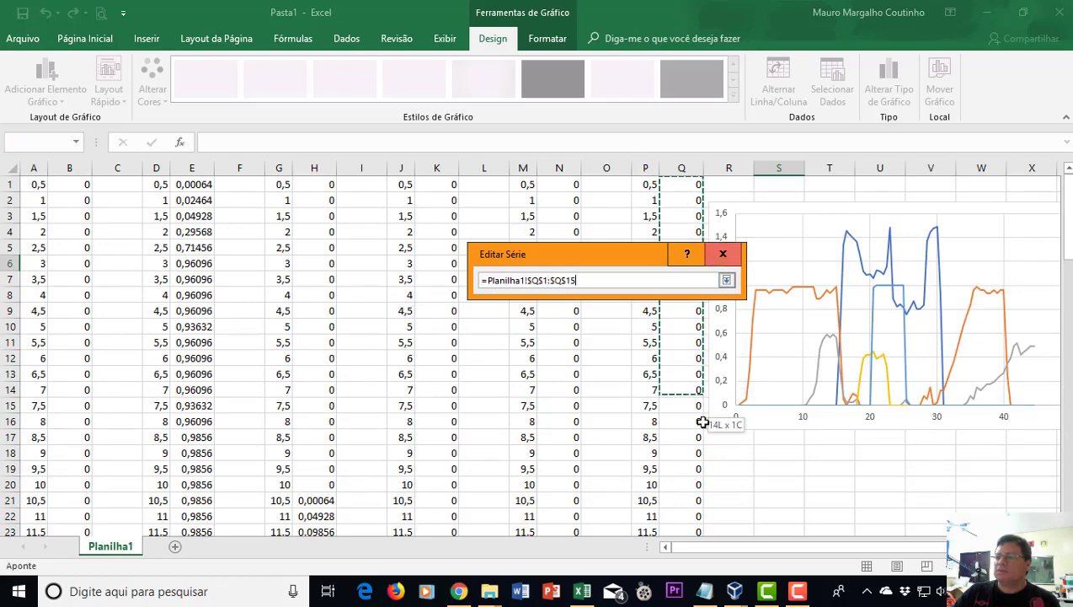
drag(702, 421, 696, 497)
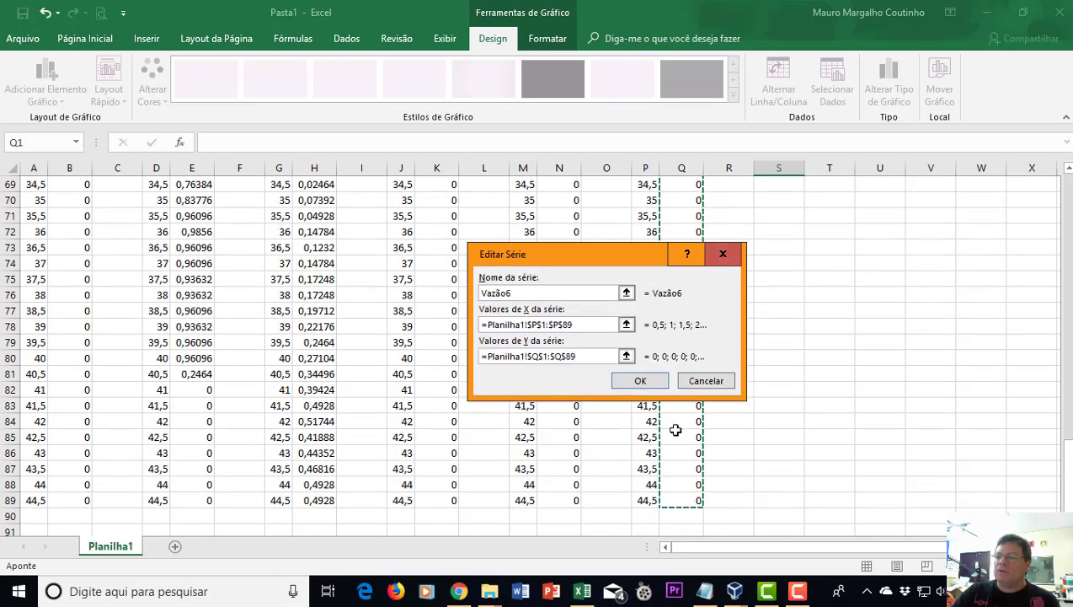
click(640, 380)
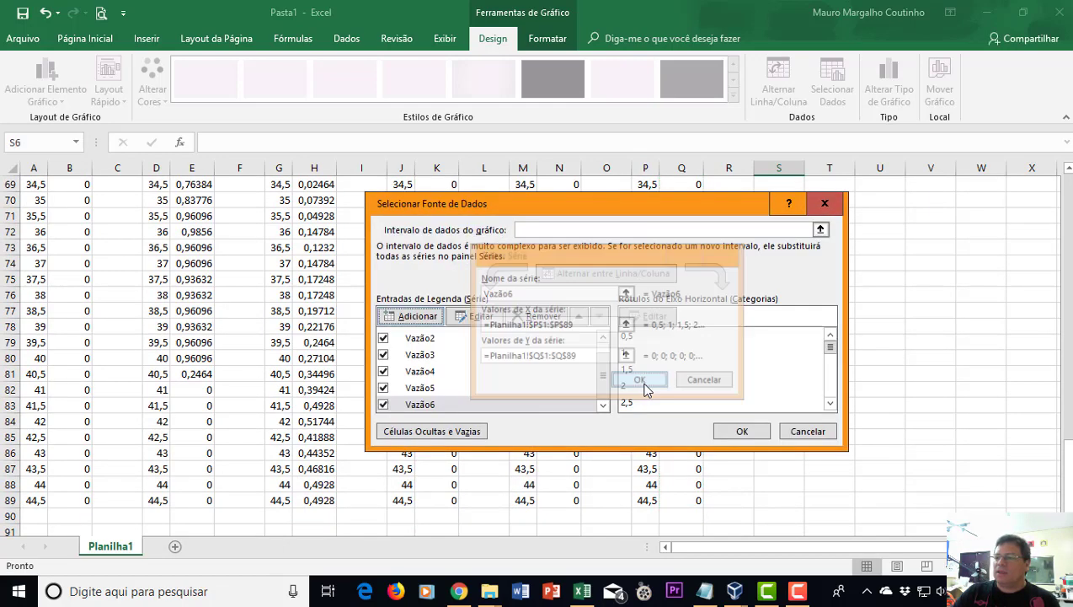
click(745, 431)
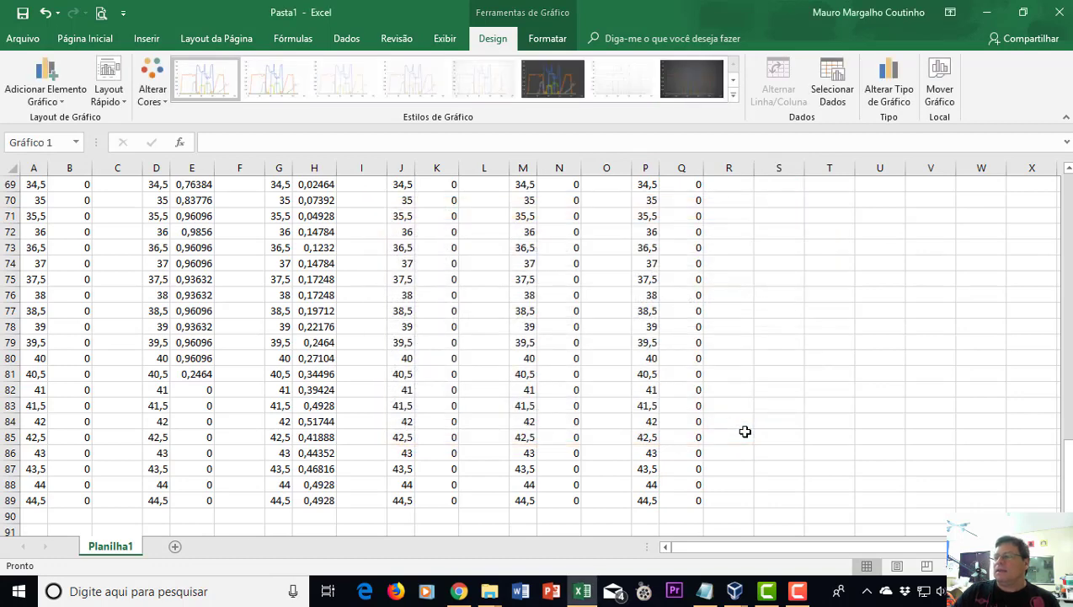
- Apply the quick layout Layout 1 to the chart, adding a chart title, axis titles and a legend
scroll(849, 450, up, 20)
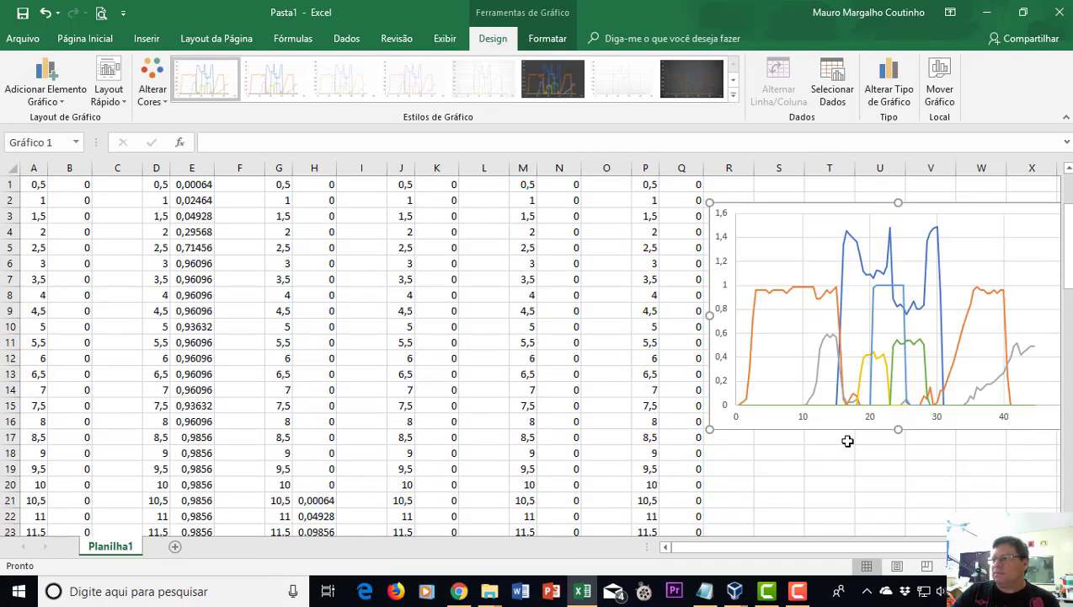
drag(796, 553, 811, 506)
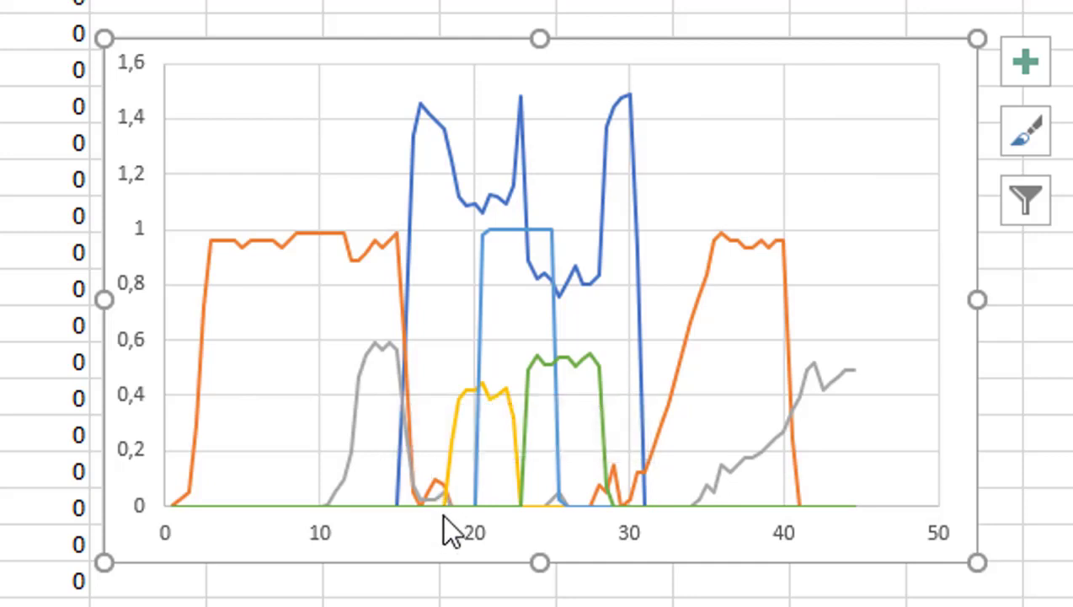
mouse_move(443, 516)
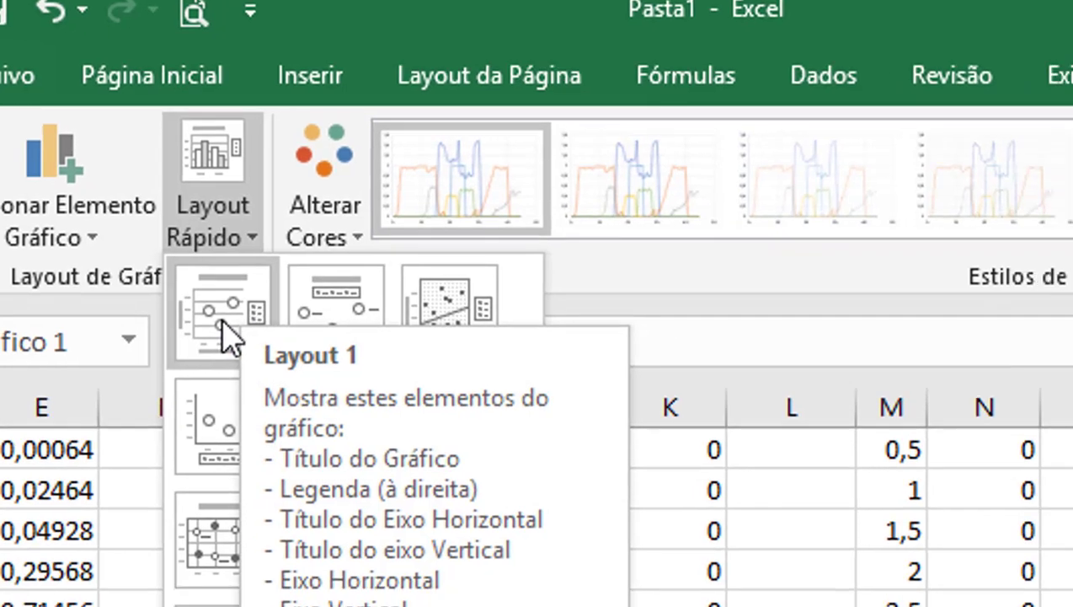
click(293, 363)
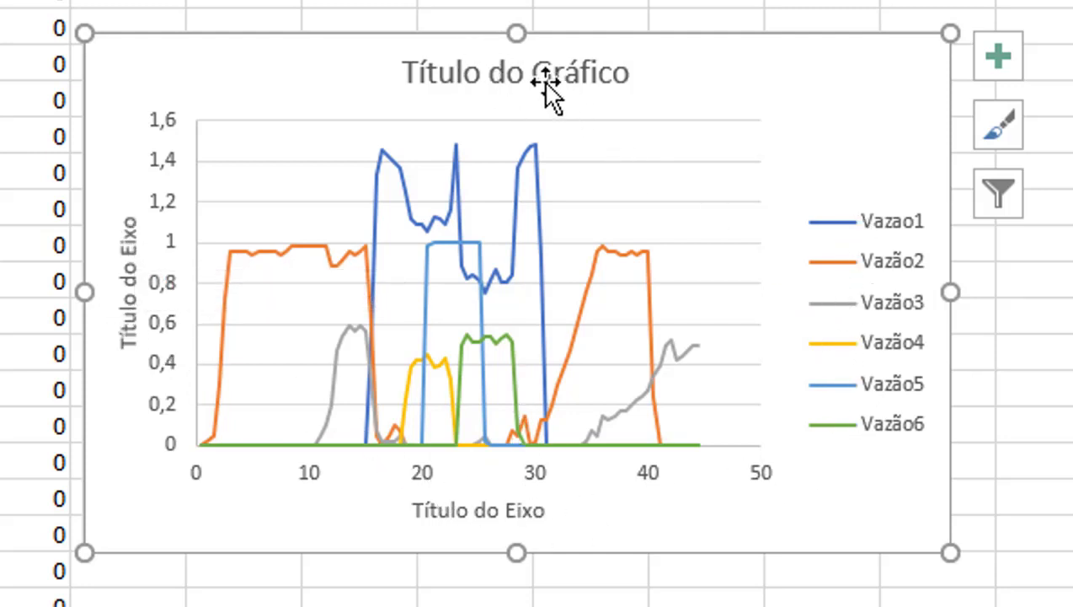
- Change the chart's horizontal axis title to "Tempo de Simulação" and close the title formatting options
double_click(510, 514)
click(505, 511)
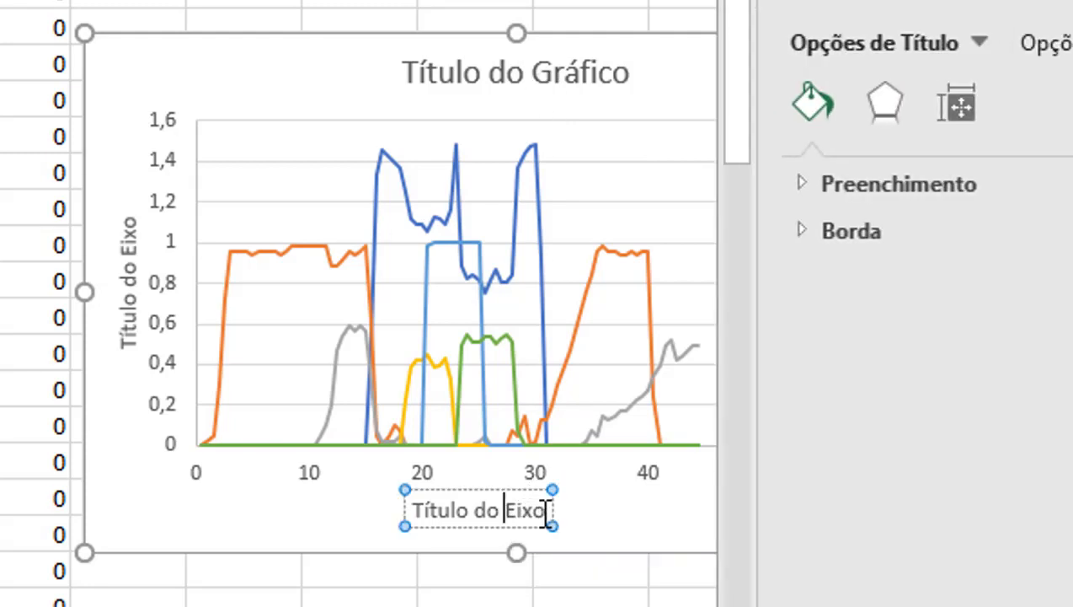
drag(546, 512, 427, 506)
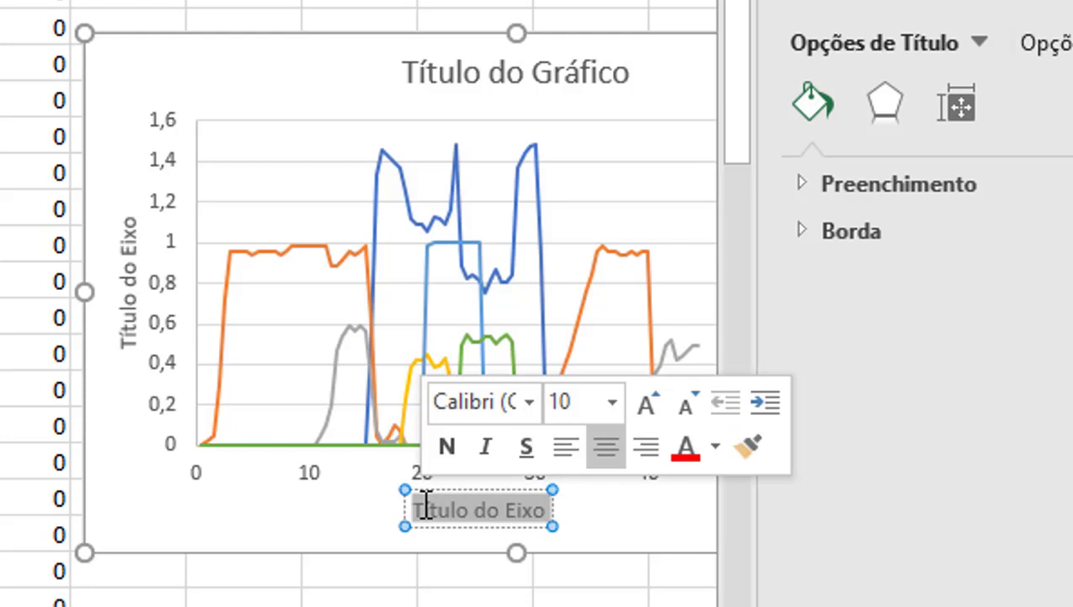
text(Tempo)
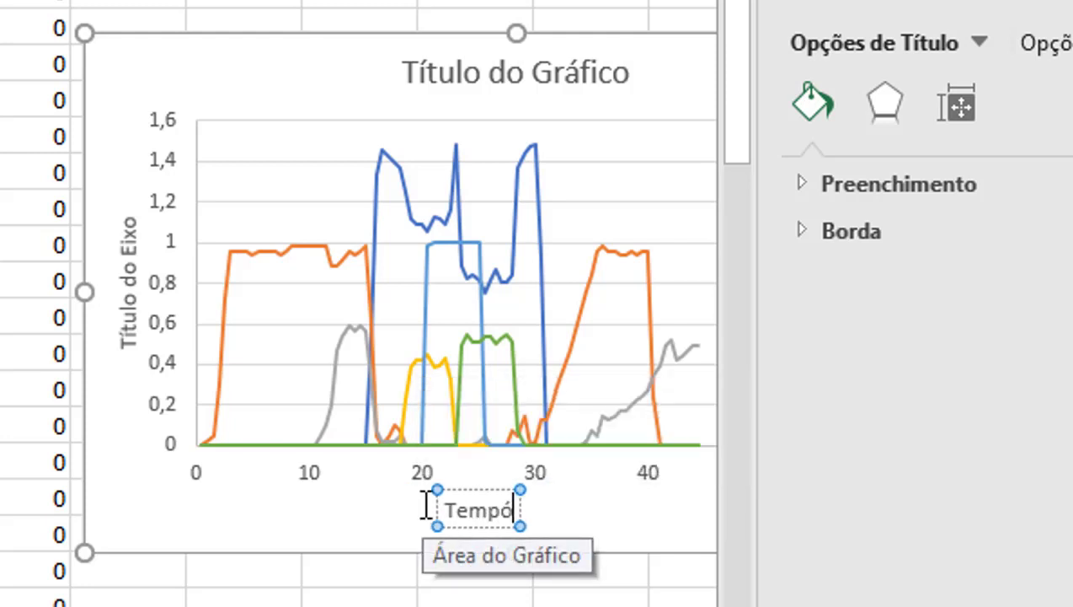
key(BackSpace)
text(o de)
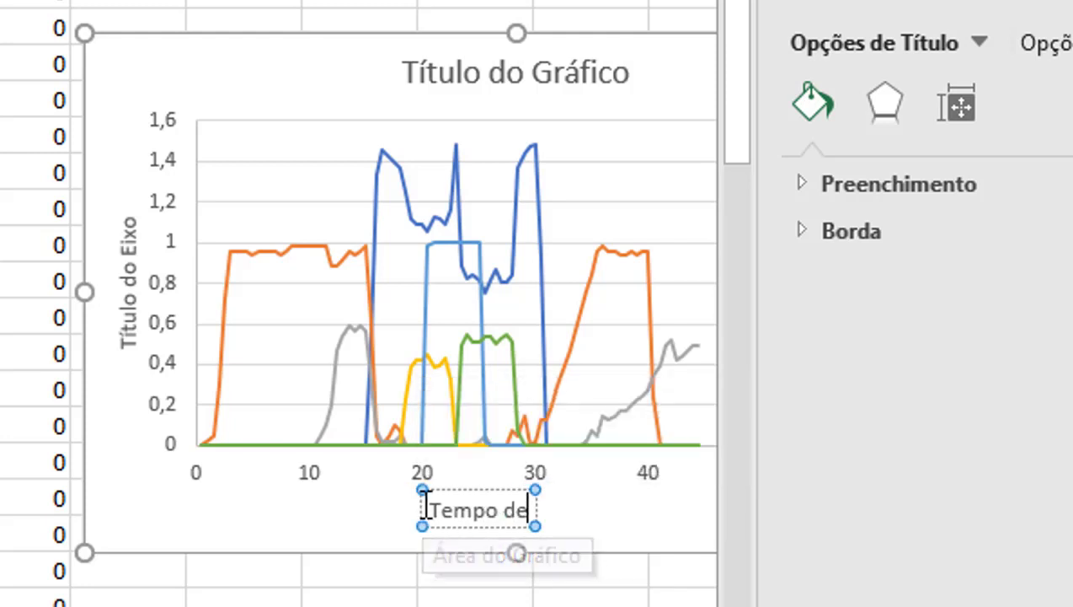
text( Simulação)
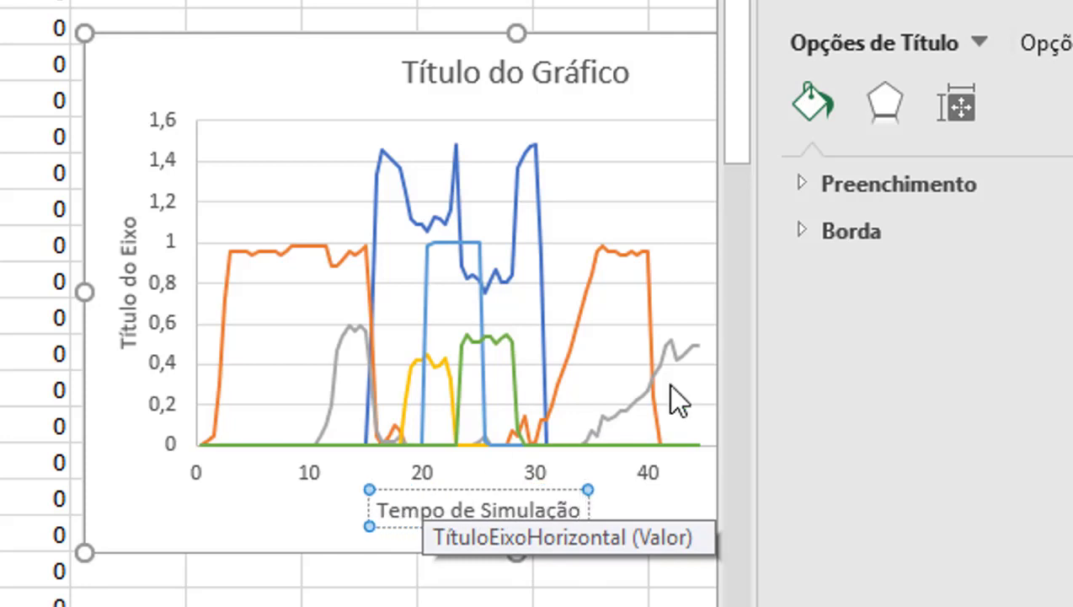
click(1070, 4)
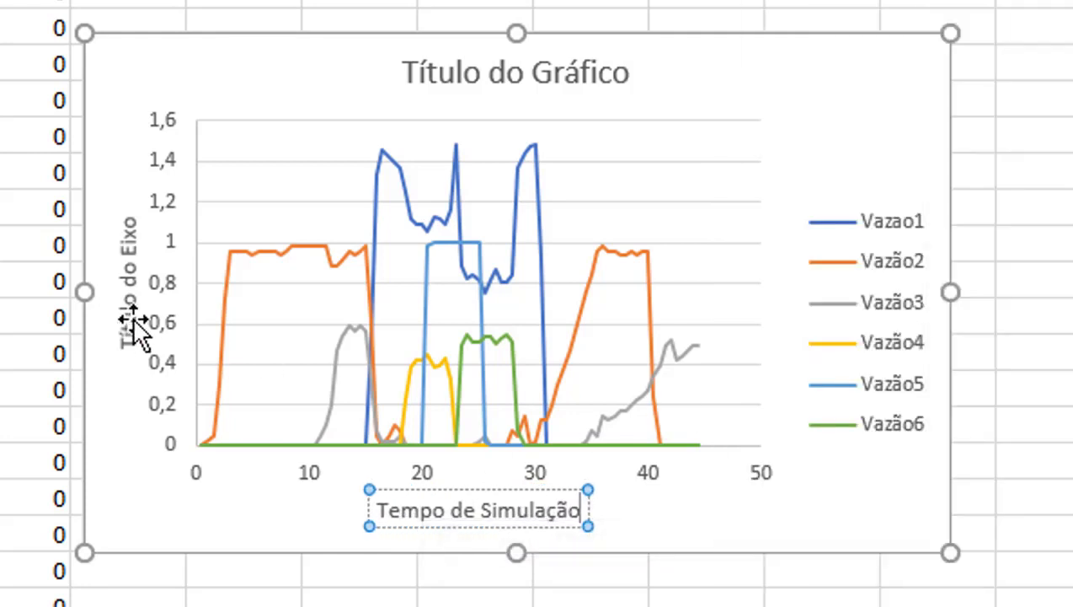
- Change the chart's vertical axis title to "Vazão em Mbps"
double_click(131, 316)
double_click(133, 326)
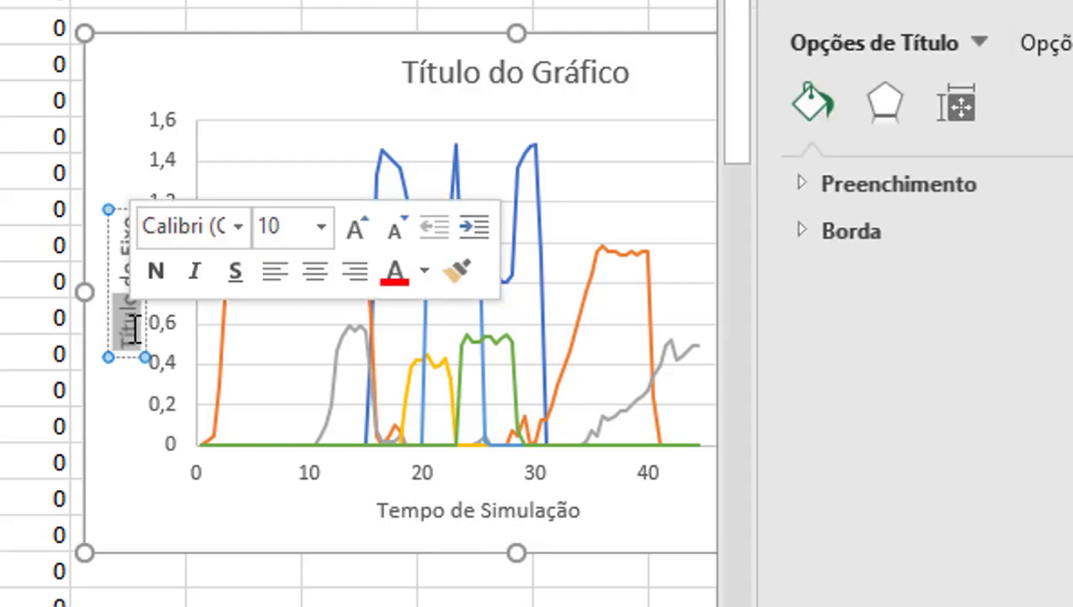
key(Delete)
key(Delete)
key(Delete)
key(Delete)
key(Delete)
key(Delete)
key(Delete)
key(Delete)
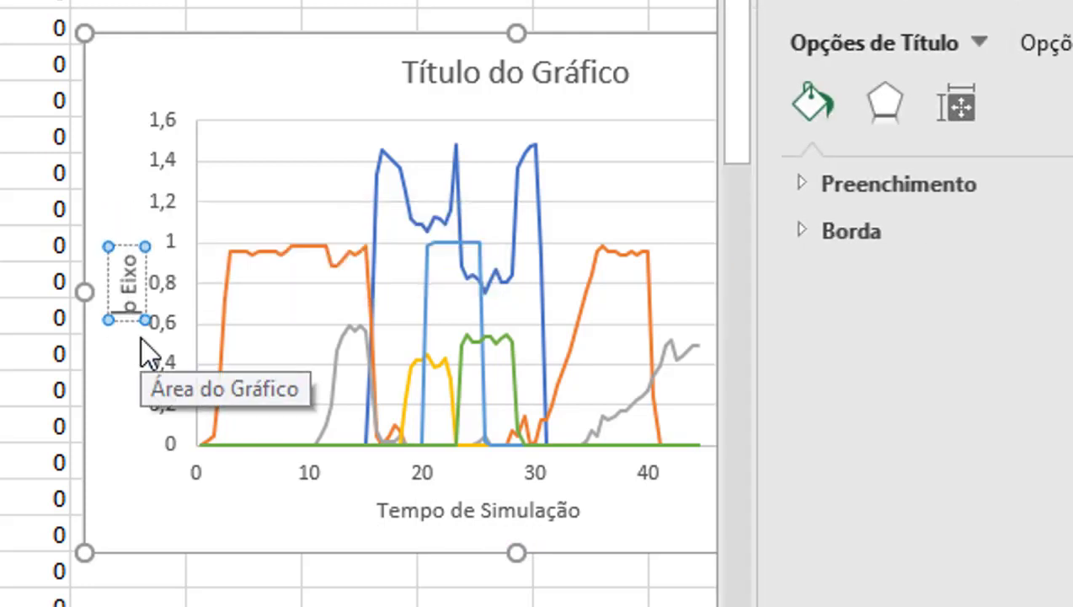
key(Delete)
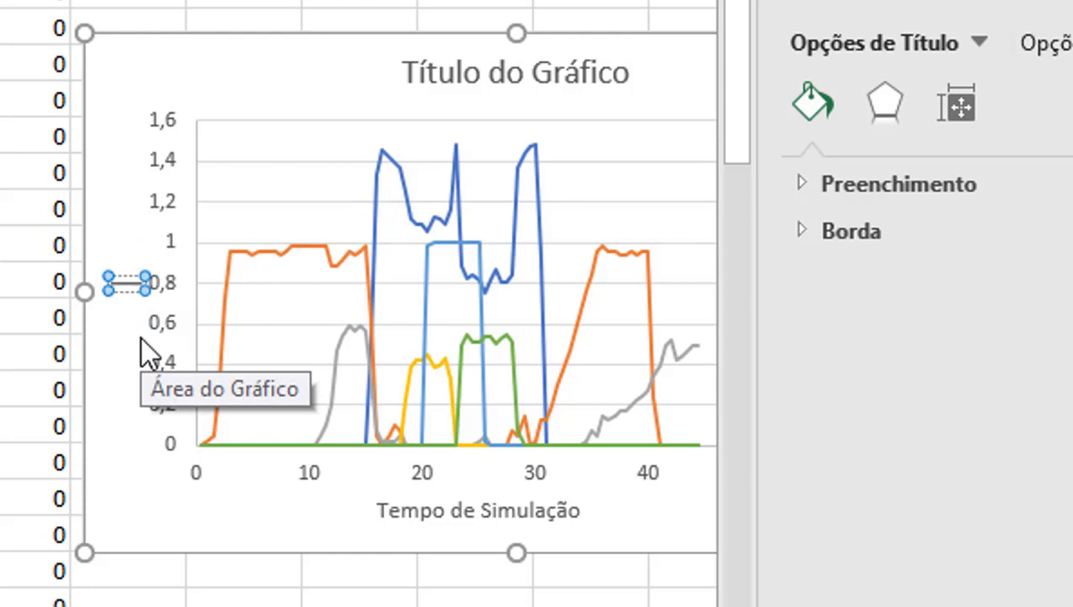
text(Vazão em)
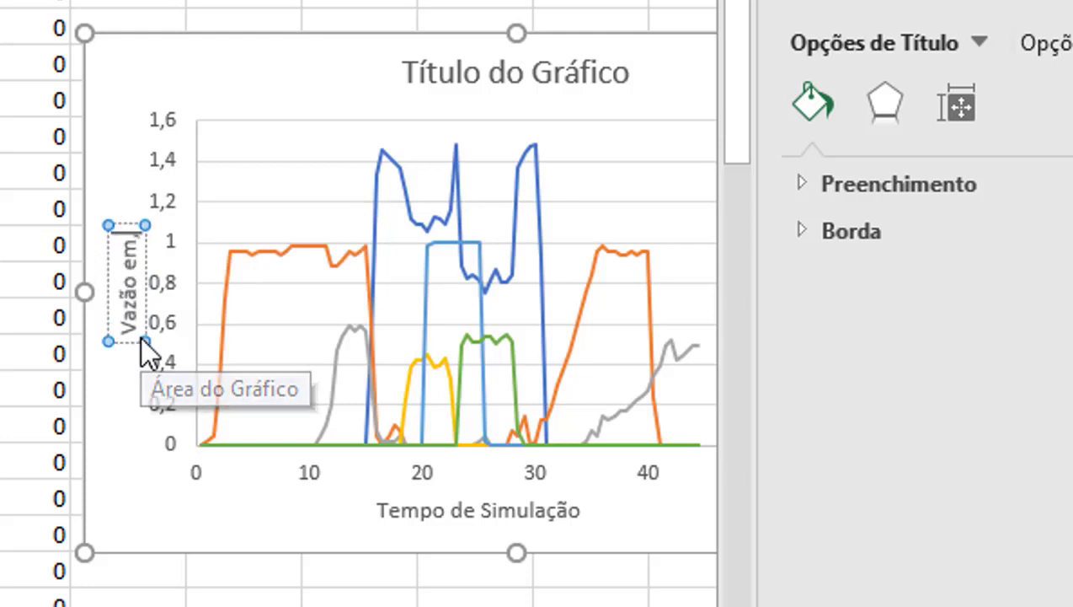
text( M)
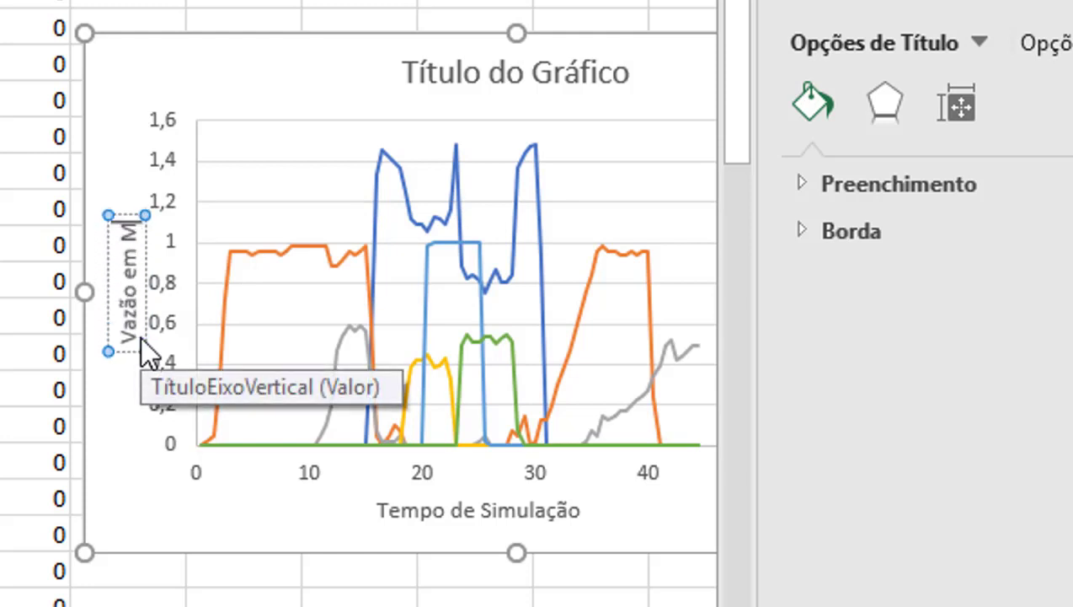
text(bp)
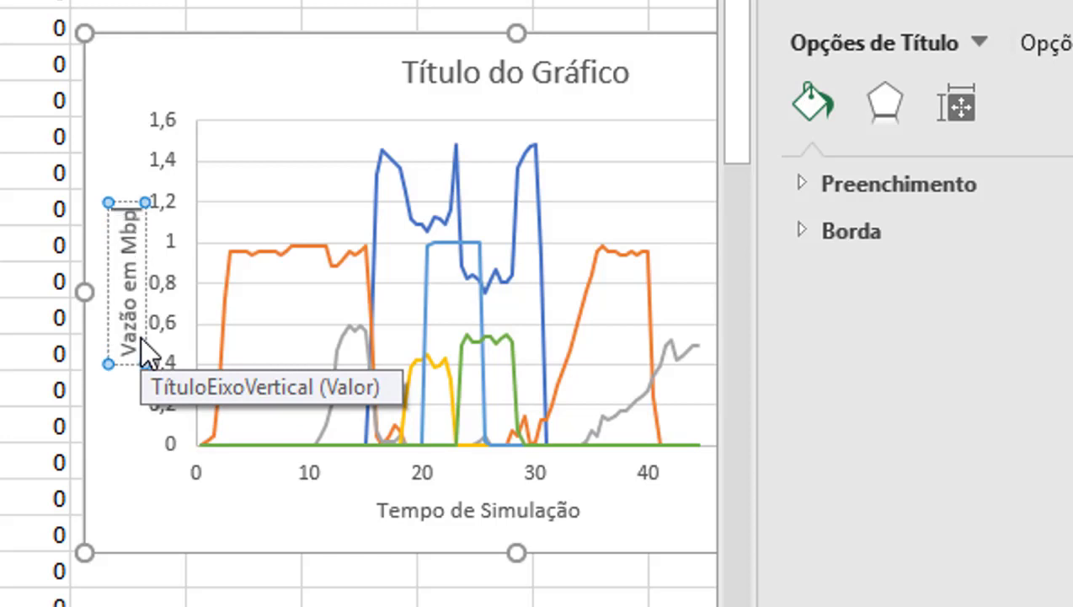
text(s)
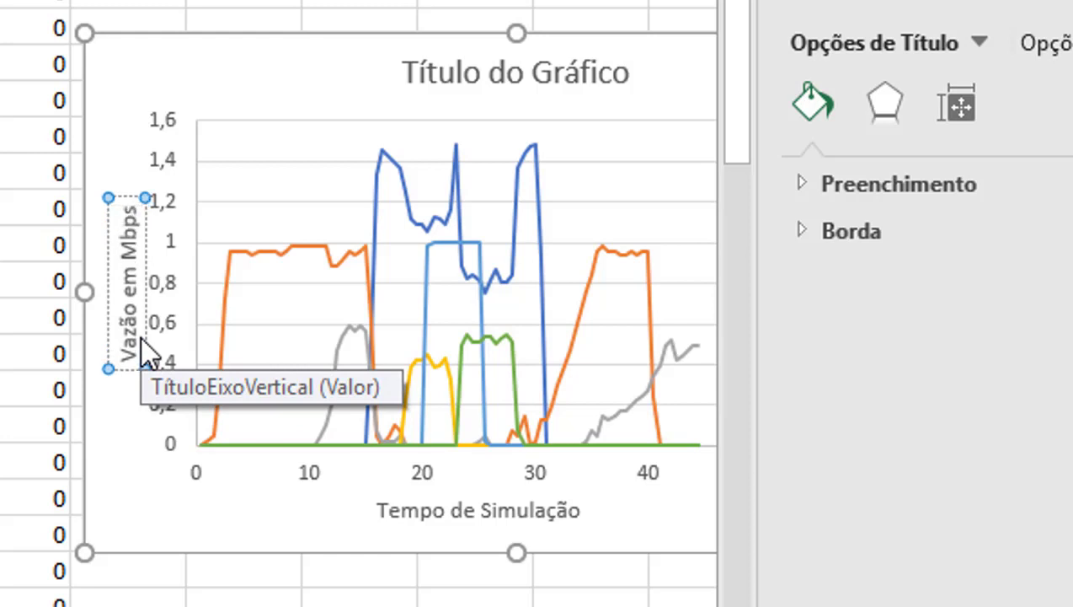
- Change the chart title to "Vazão Fim a Fim", then close the title formatting options and deselect the chart
click(578, 74)
click(626, 74)
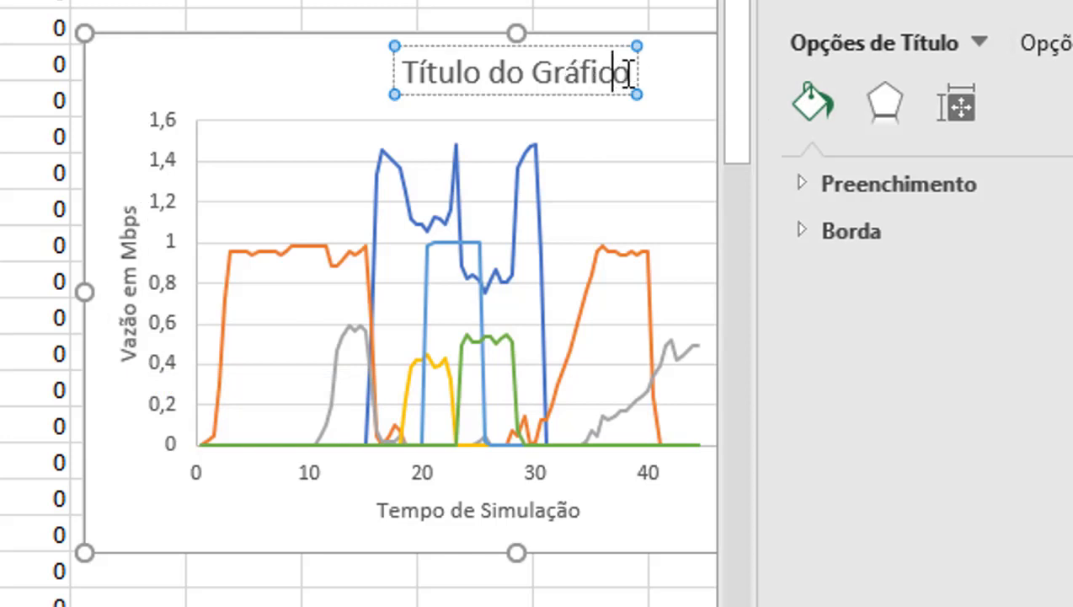
drag(625, 73, 446, 65)
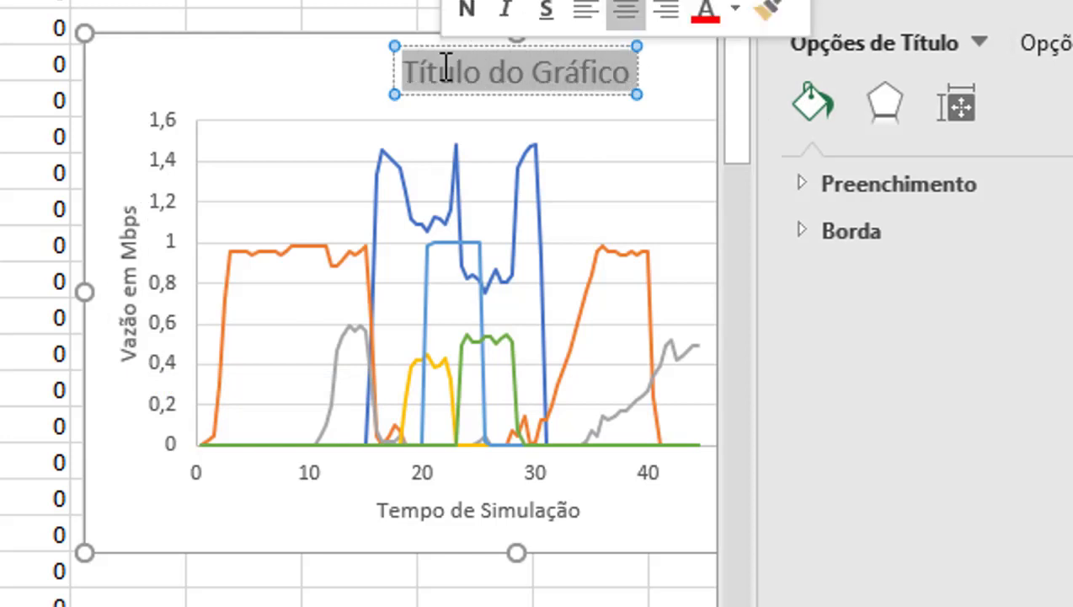
text(Va~zao)
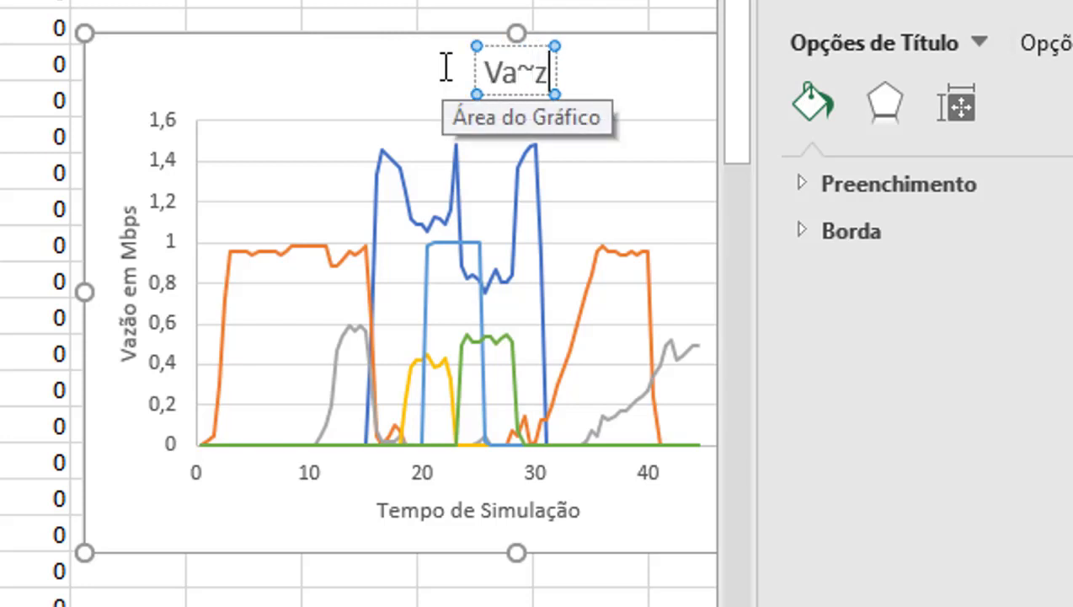
key(BackSpace)
key(BackSpace)
key(BackSpace)
key(BackSpace)
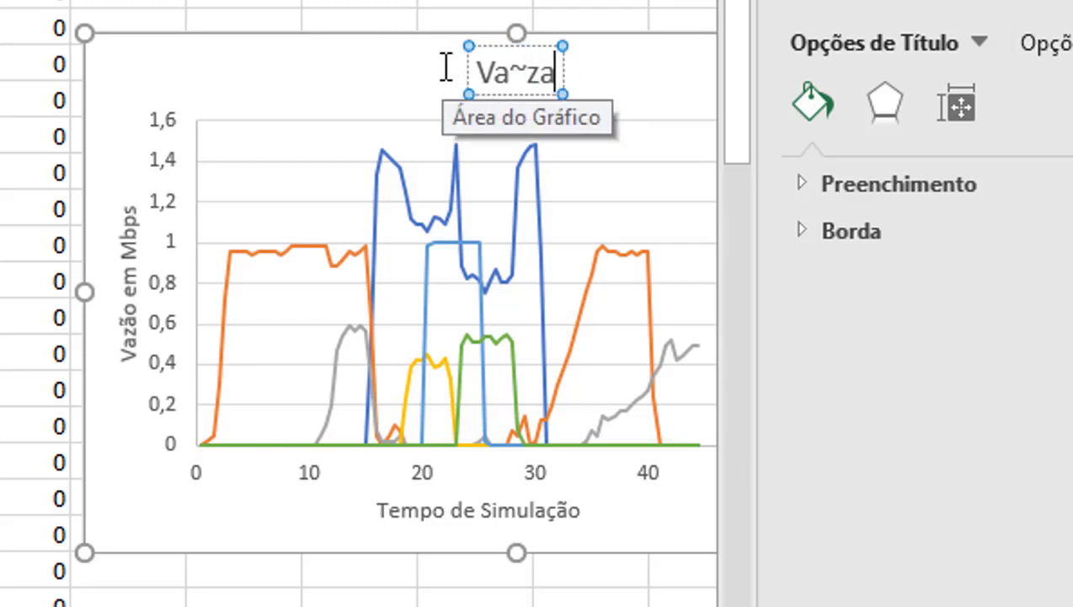
text(zão)
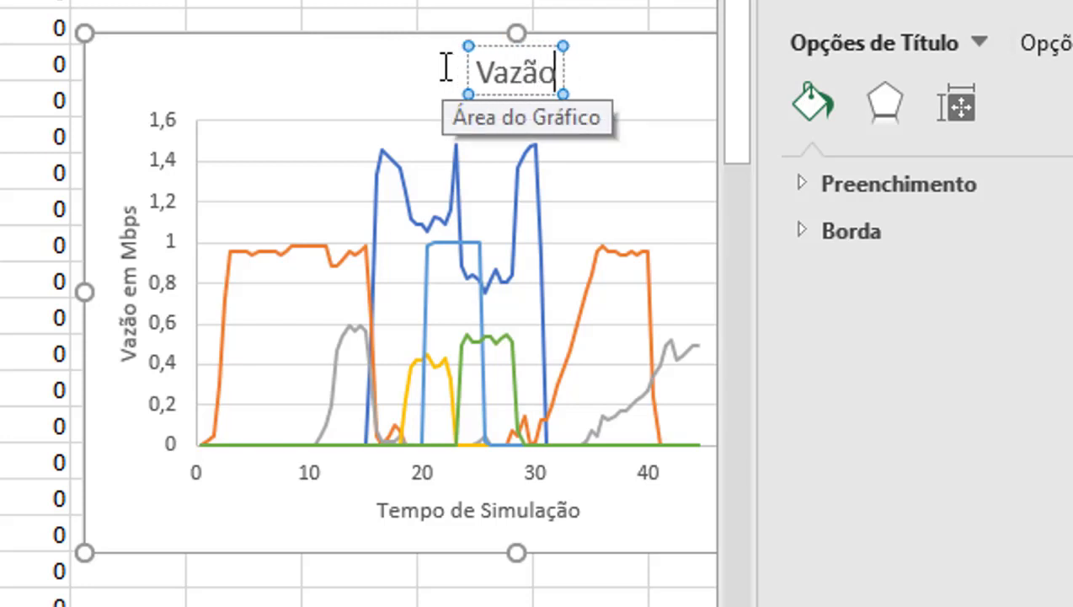
text( Fim a Fim)
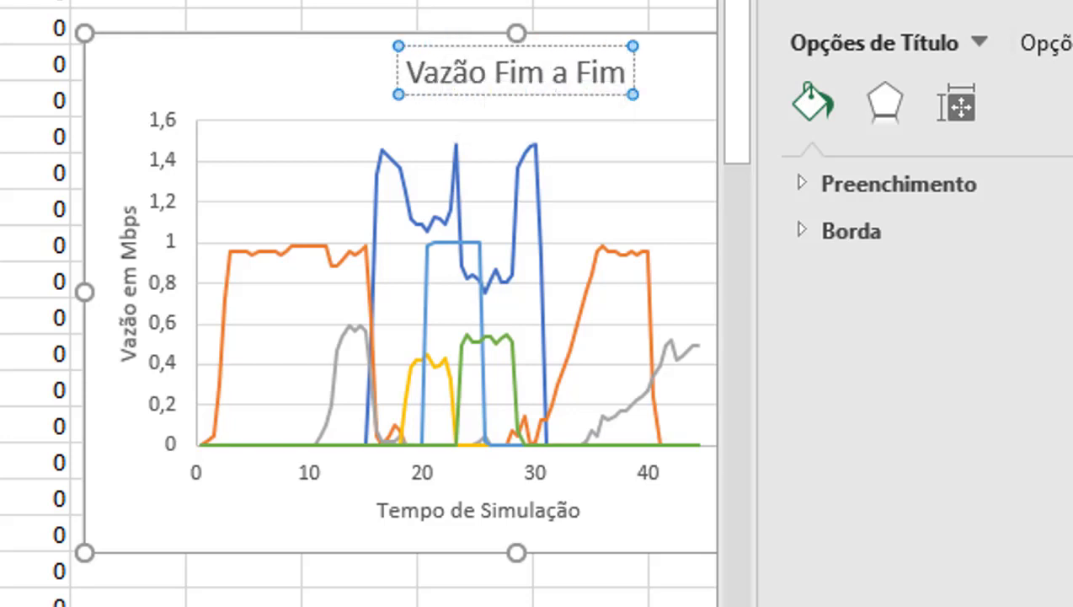
click(1072, 1)
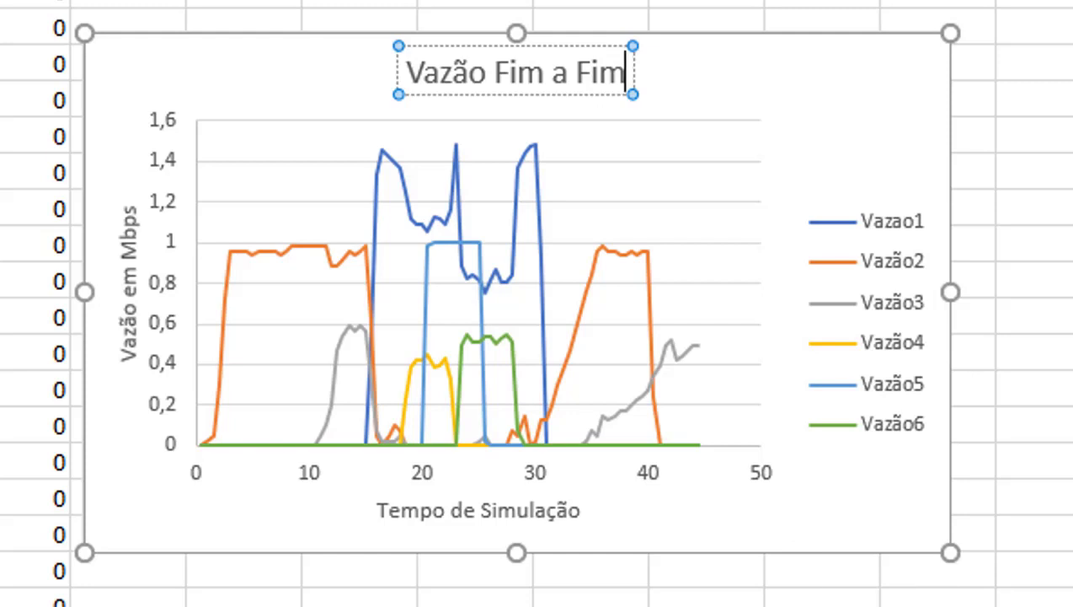
click(646, 288)
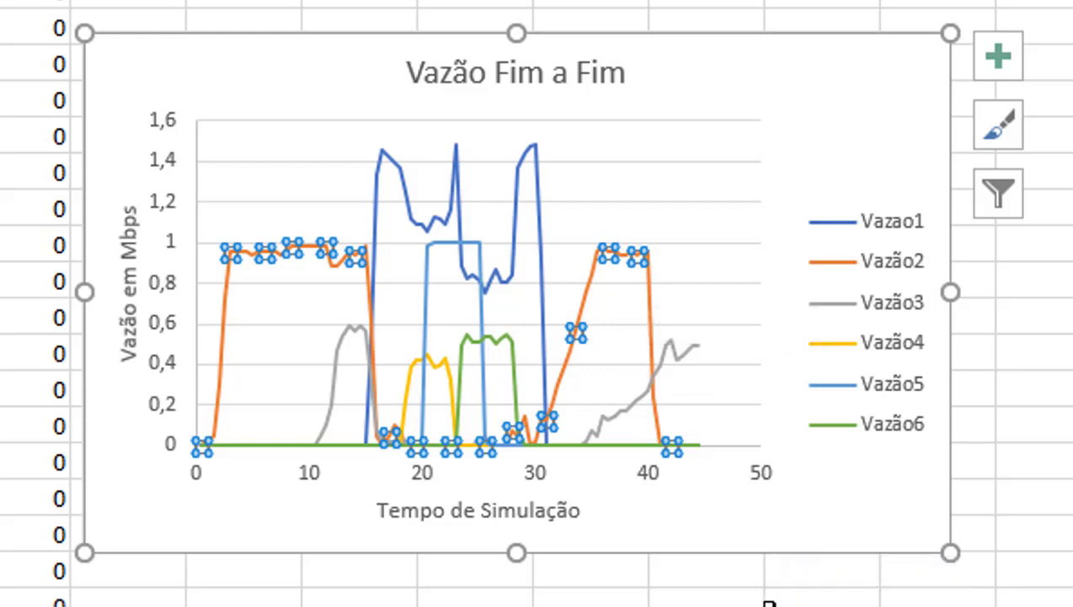
click(767, 603)
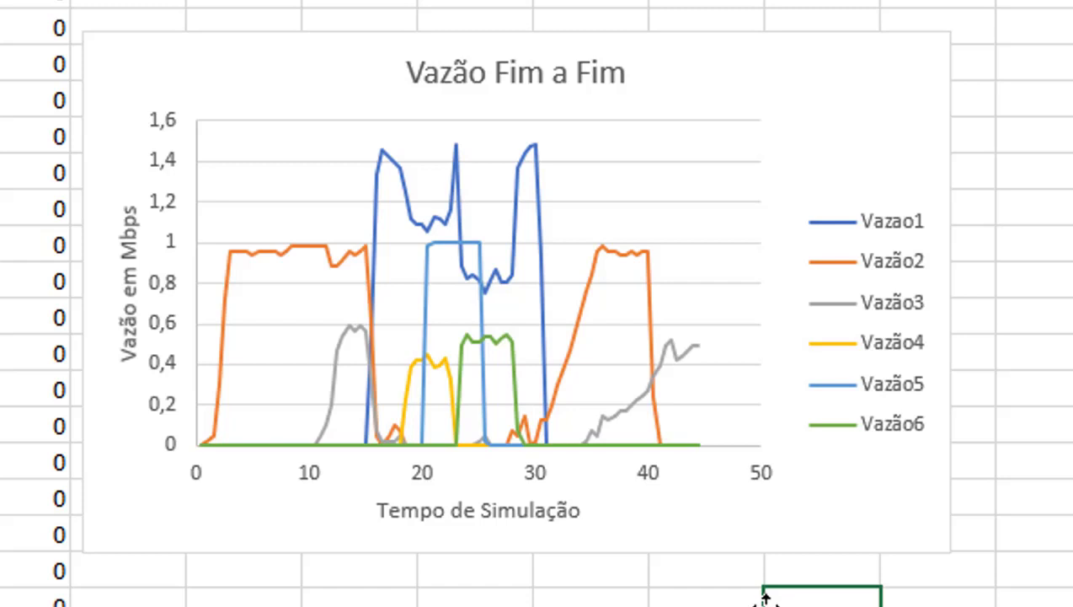
- Set the chart legend's position to Inferior, then close the legend formatting options
click(893, 395)
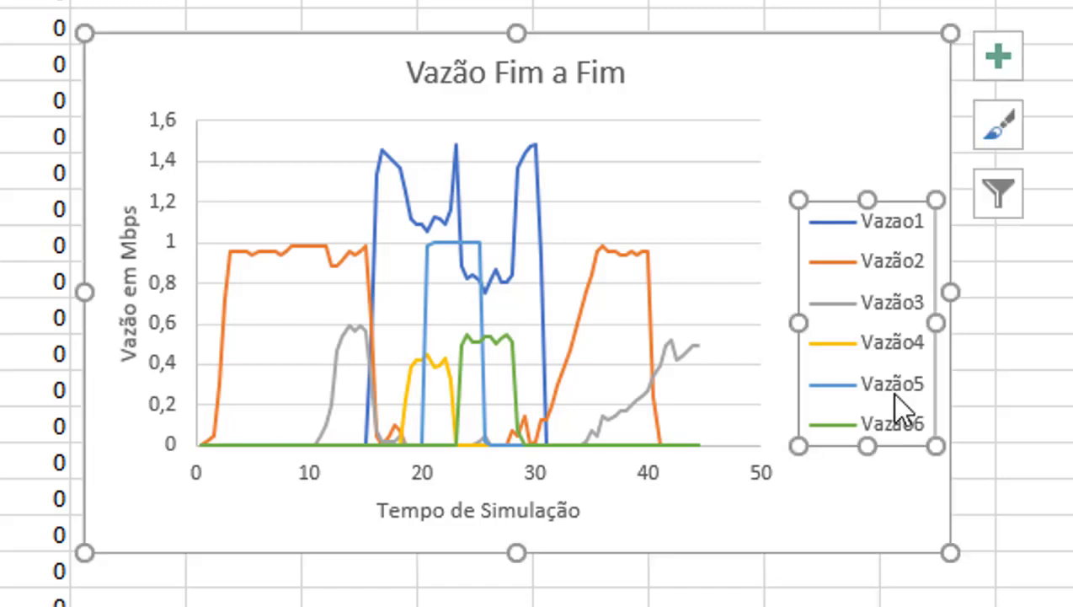
right_click(893, 400)
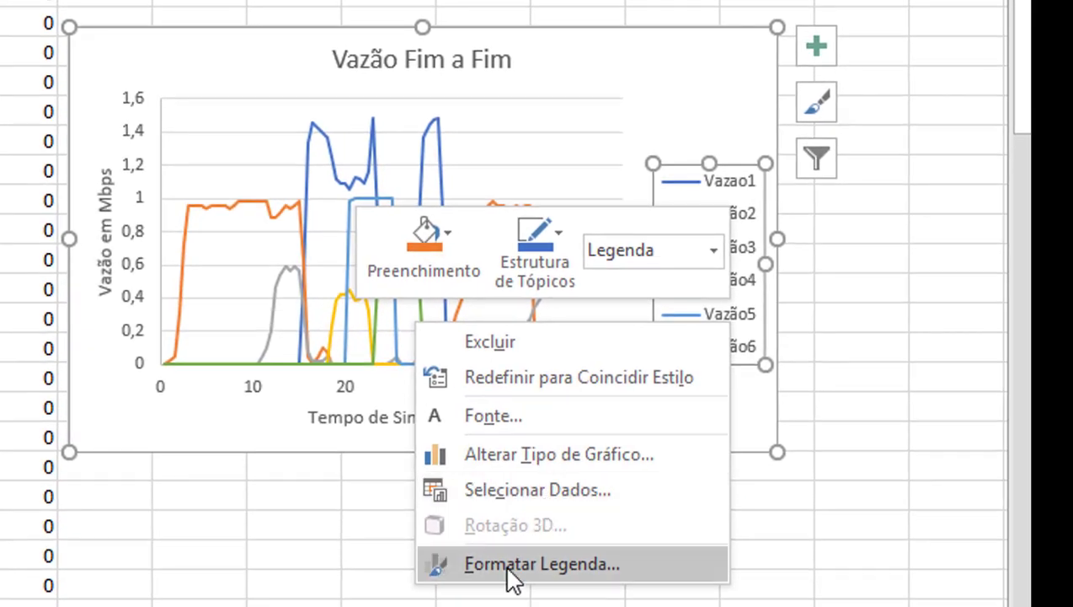
click(507, 565)
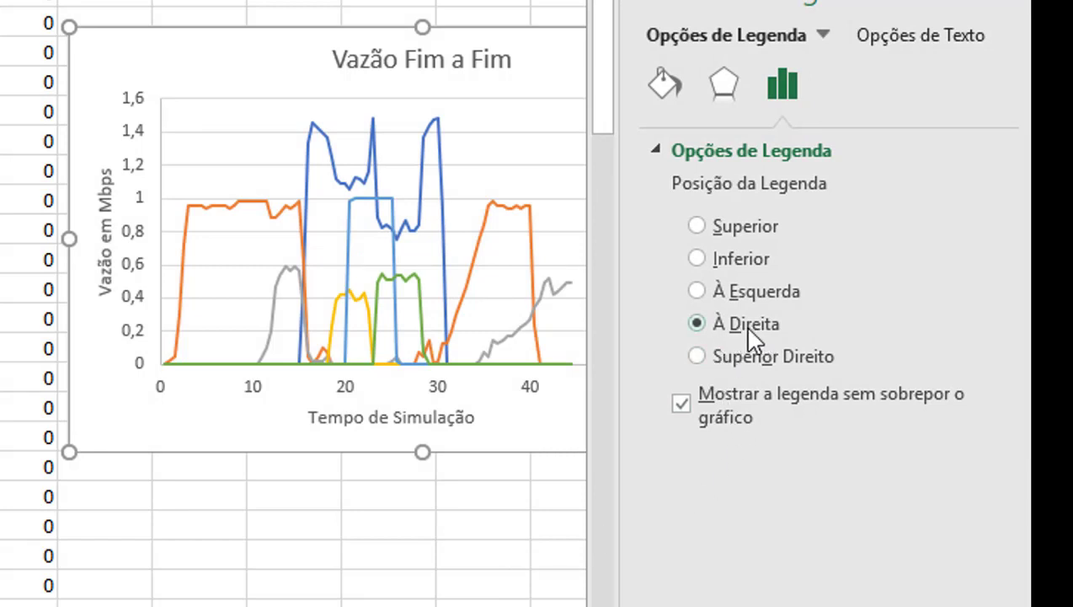
click(699, 260)
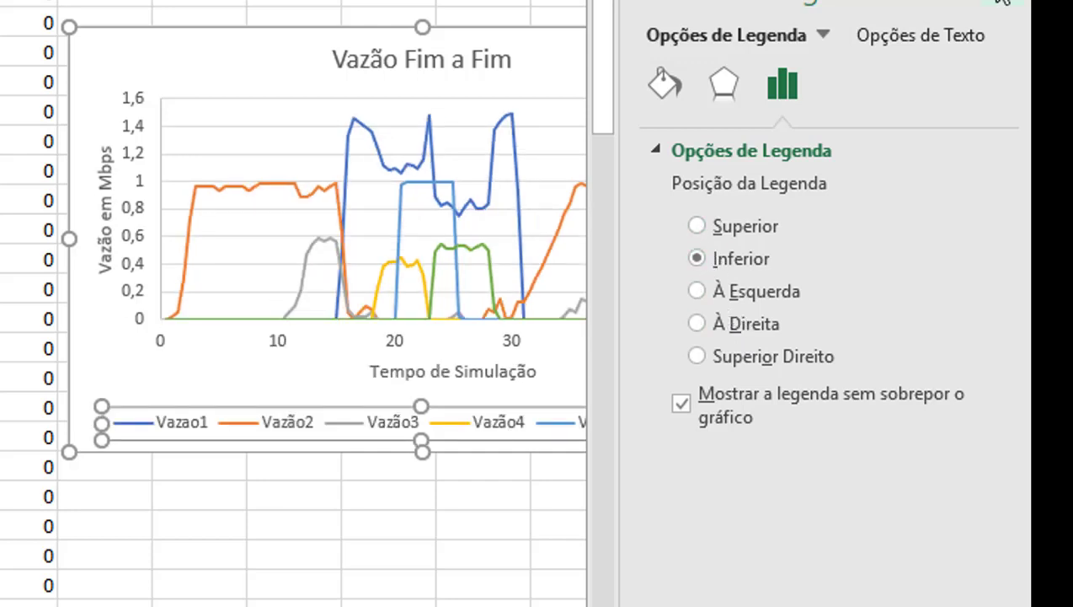
click(1002, 2)
click(506, 512)
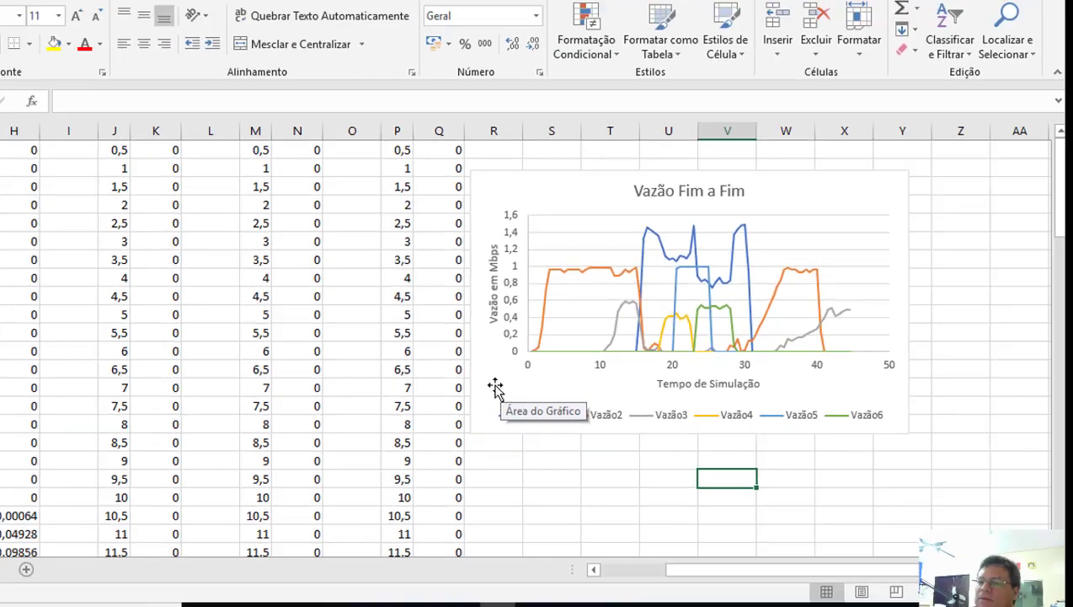
- Copy the whole Vazão Fim a Fim chart and paste it into a new blank Word document
right_click(116, 379)
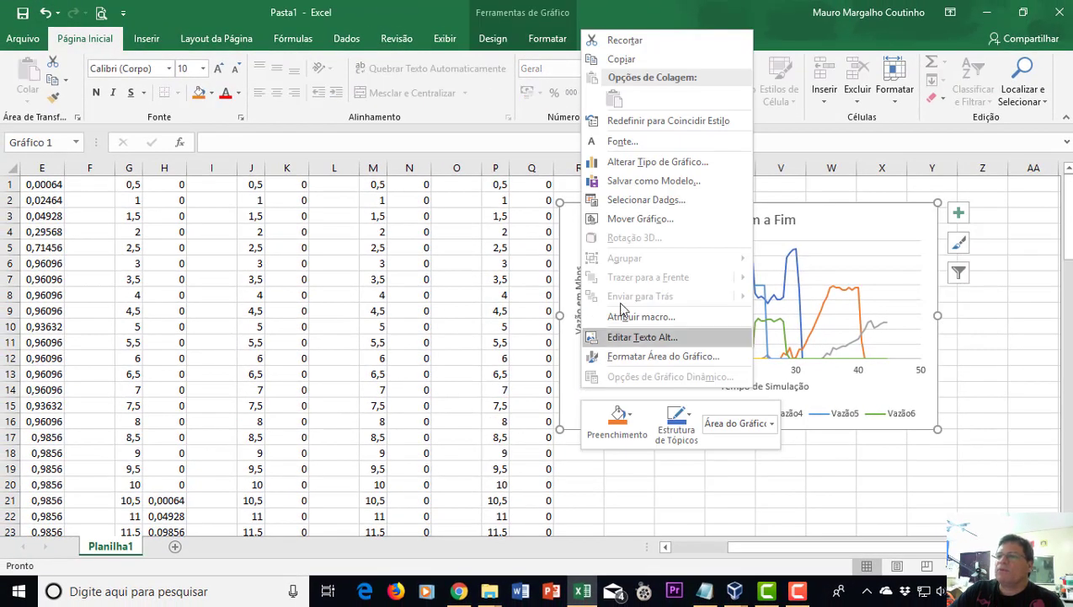
click(644, 61)
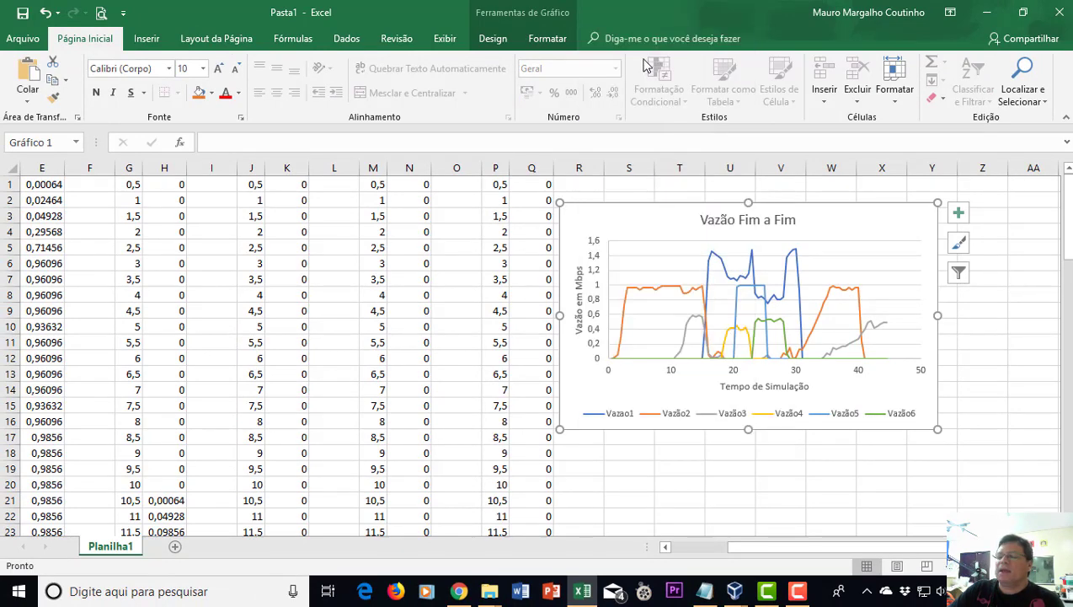
click(520, 594)
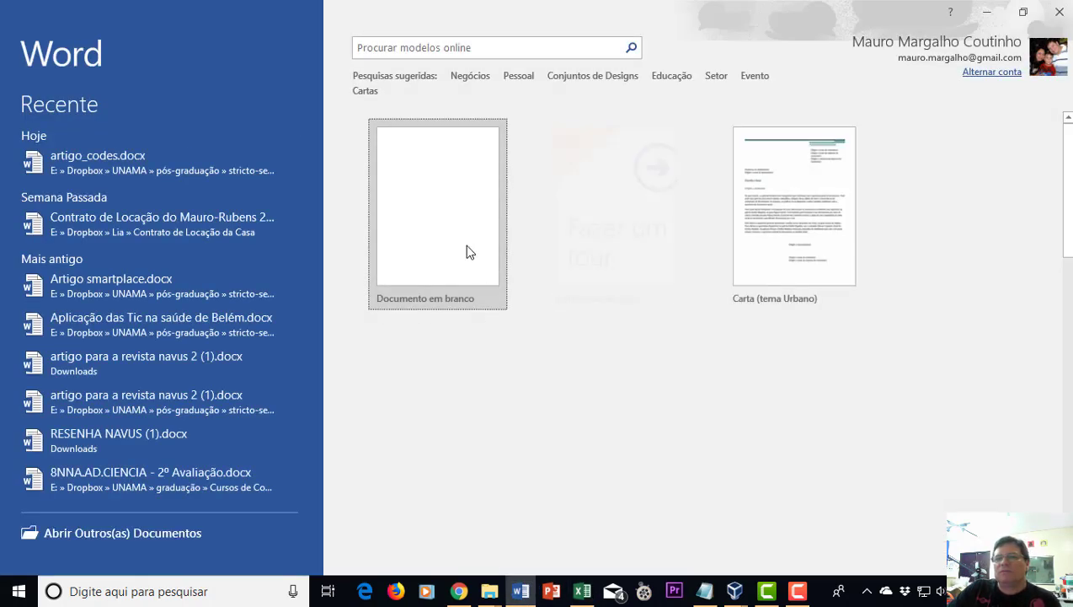
click(466, 247)
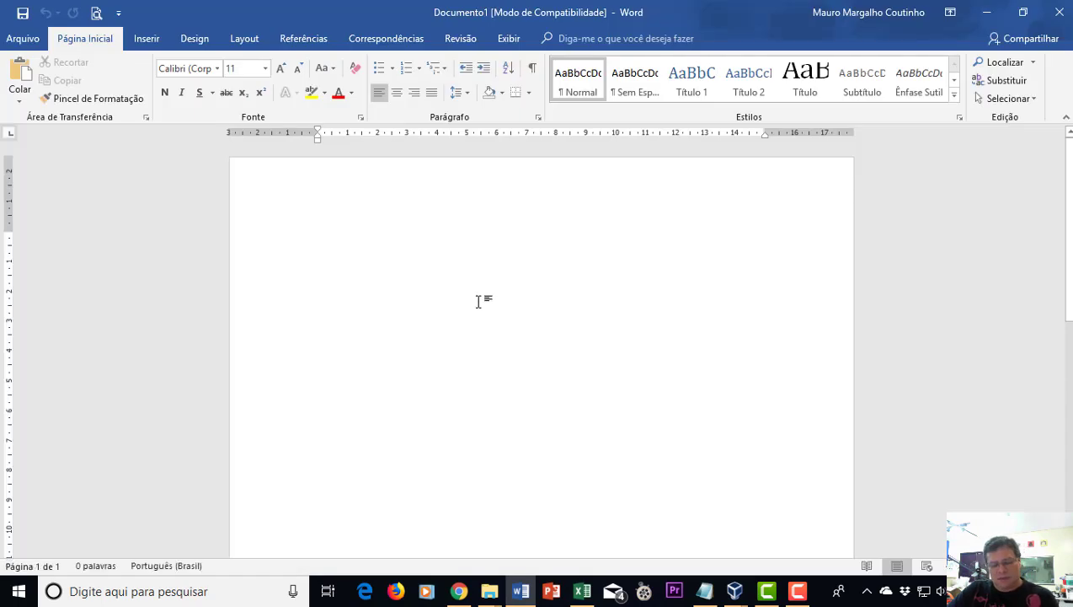
key(ctrl+v)
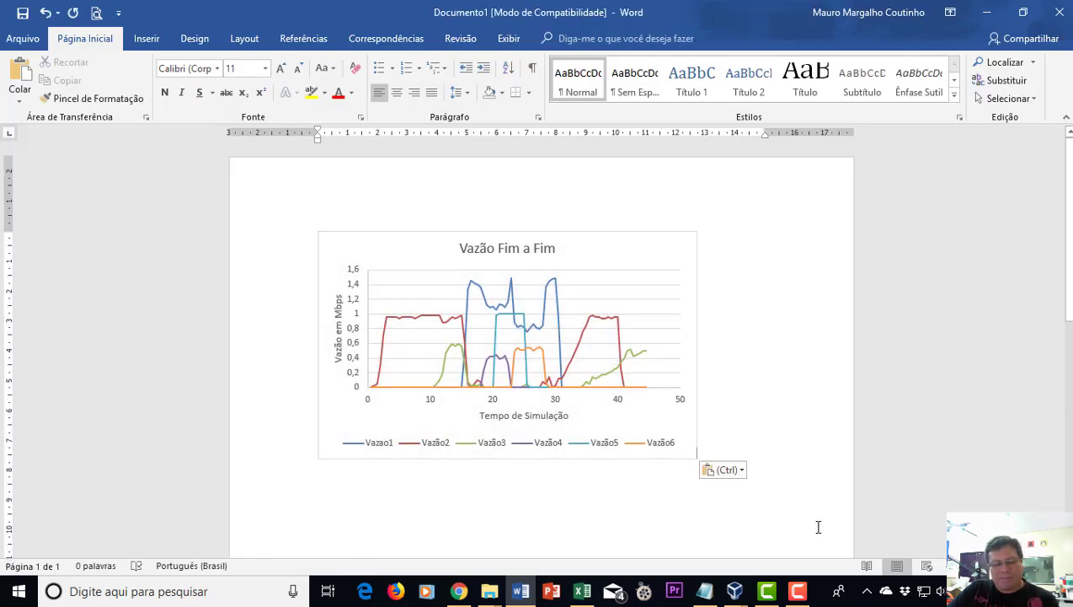
key(Escape)
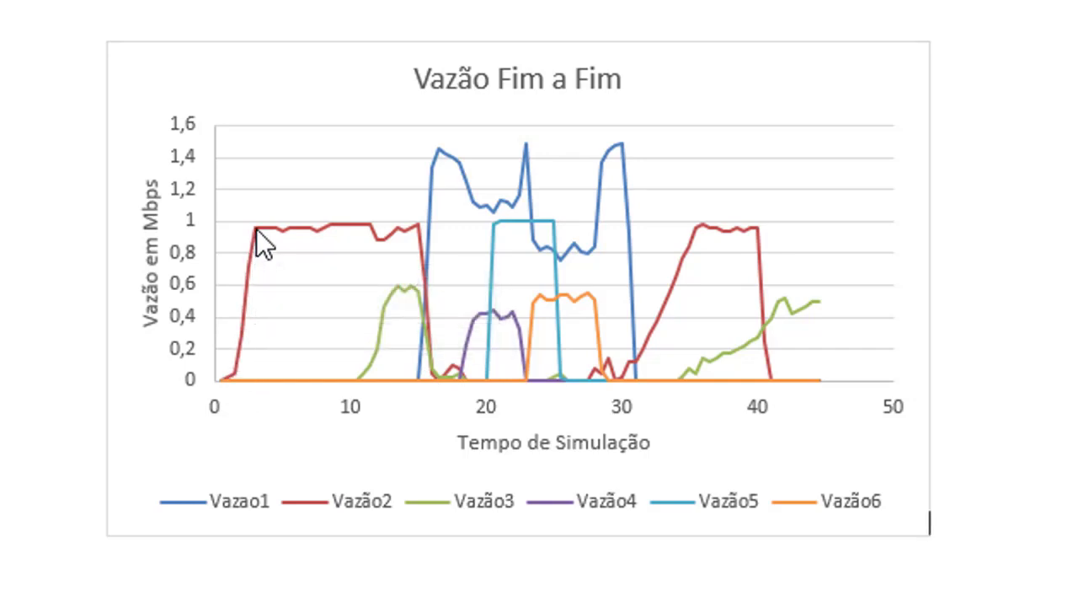
mouse_move(251, 227)
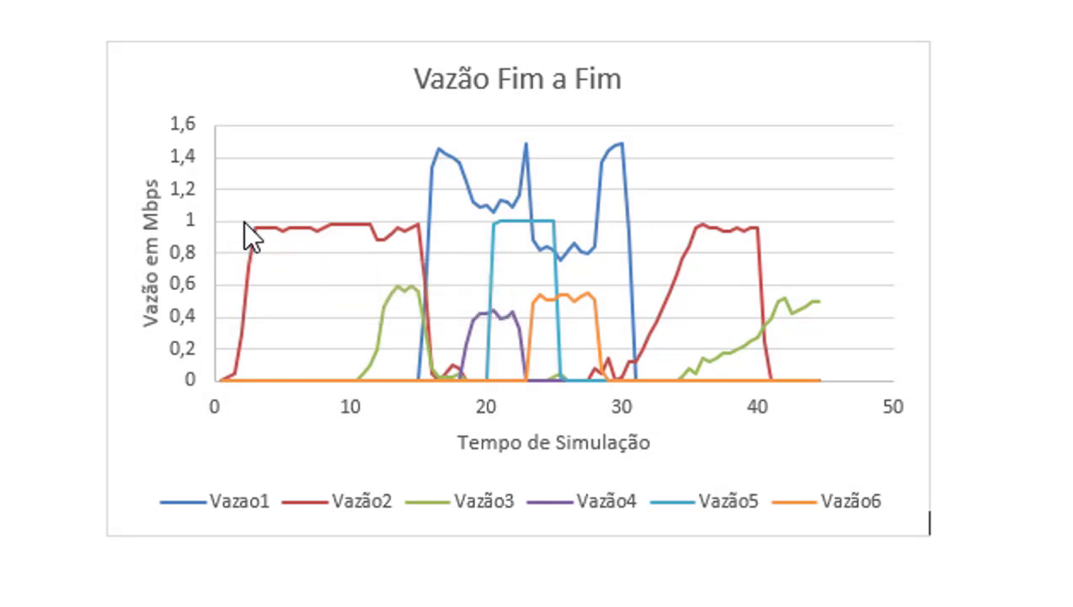